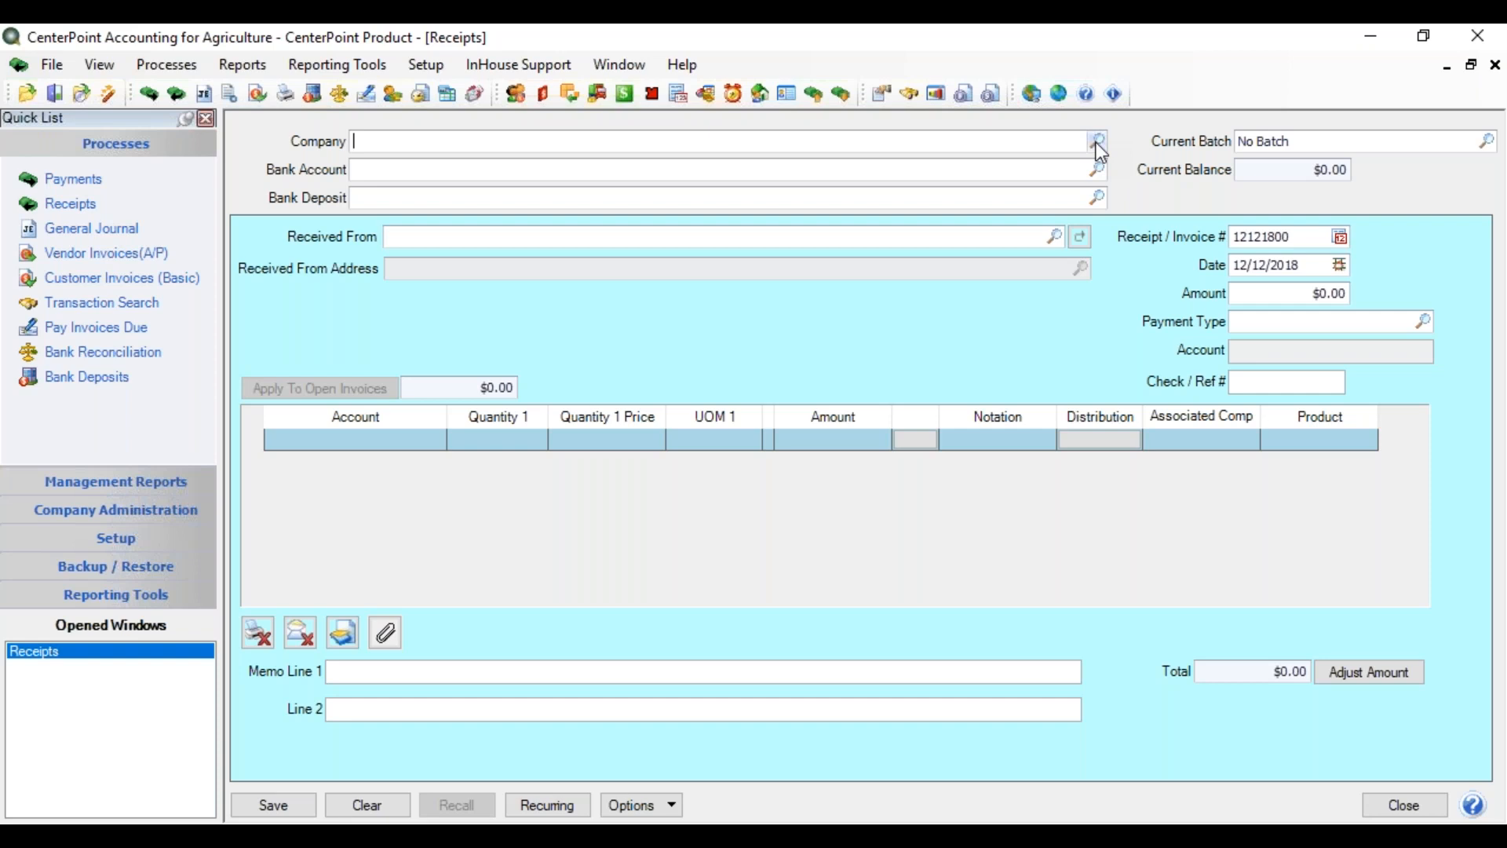
- Choose CenterPoint Farm from the Company lookup as the receipt's company
click(1097, 143)
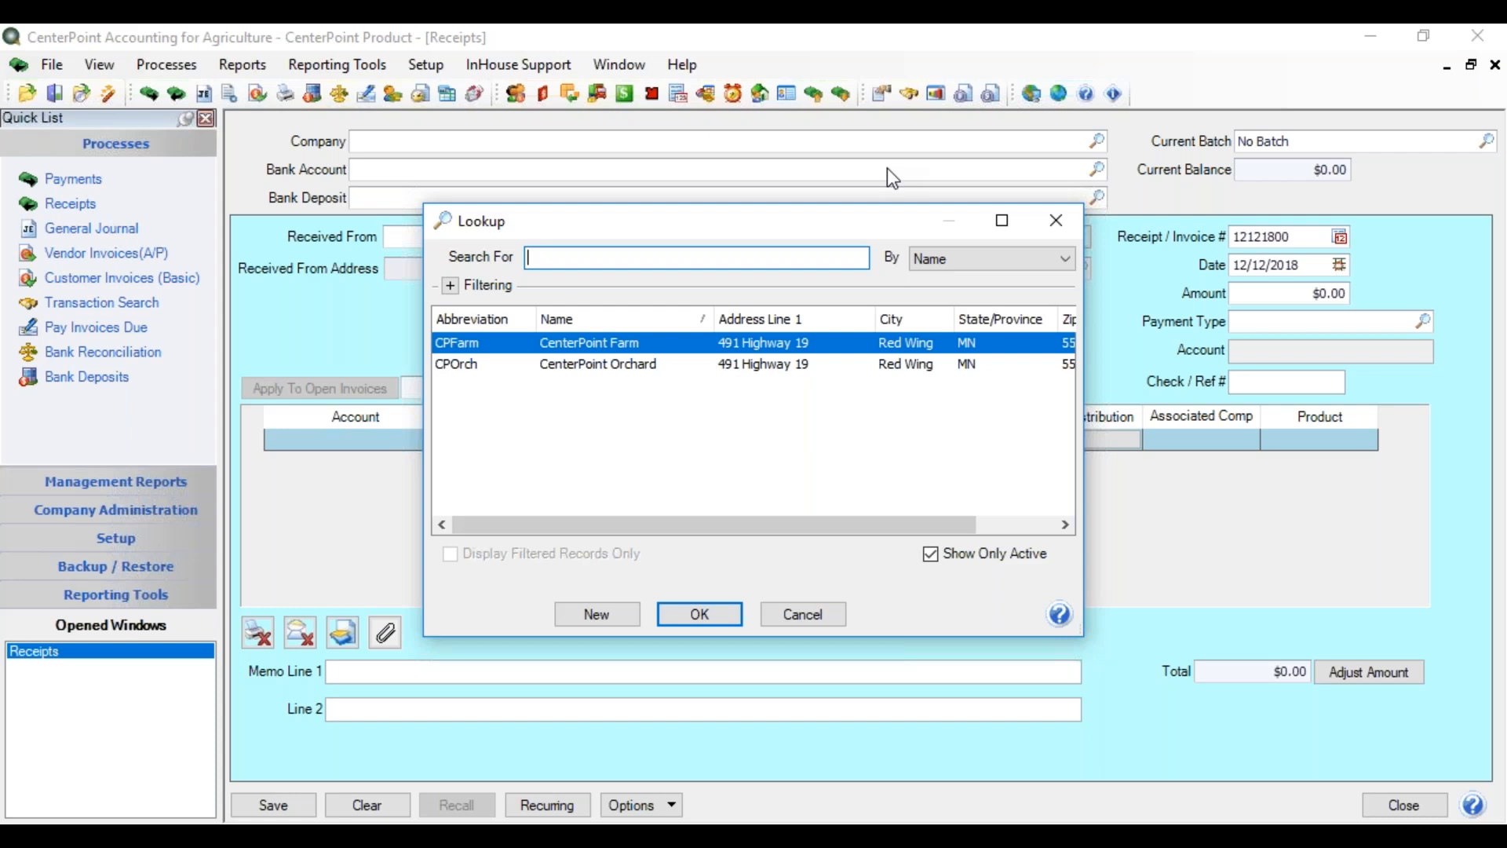
double_click(762, 349)
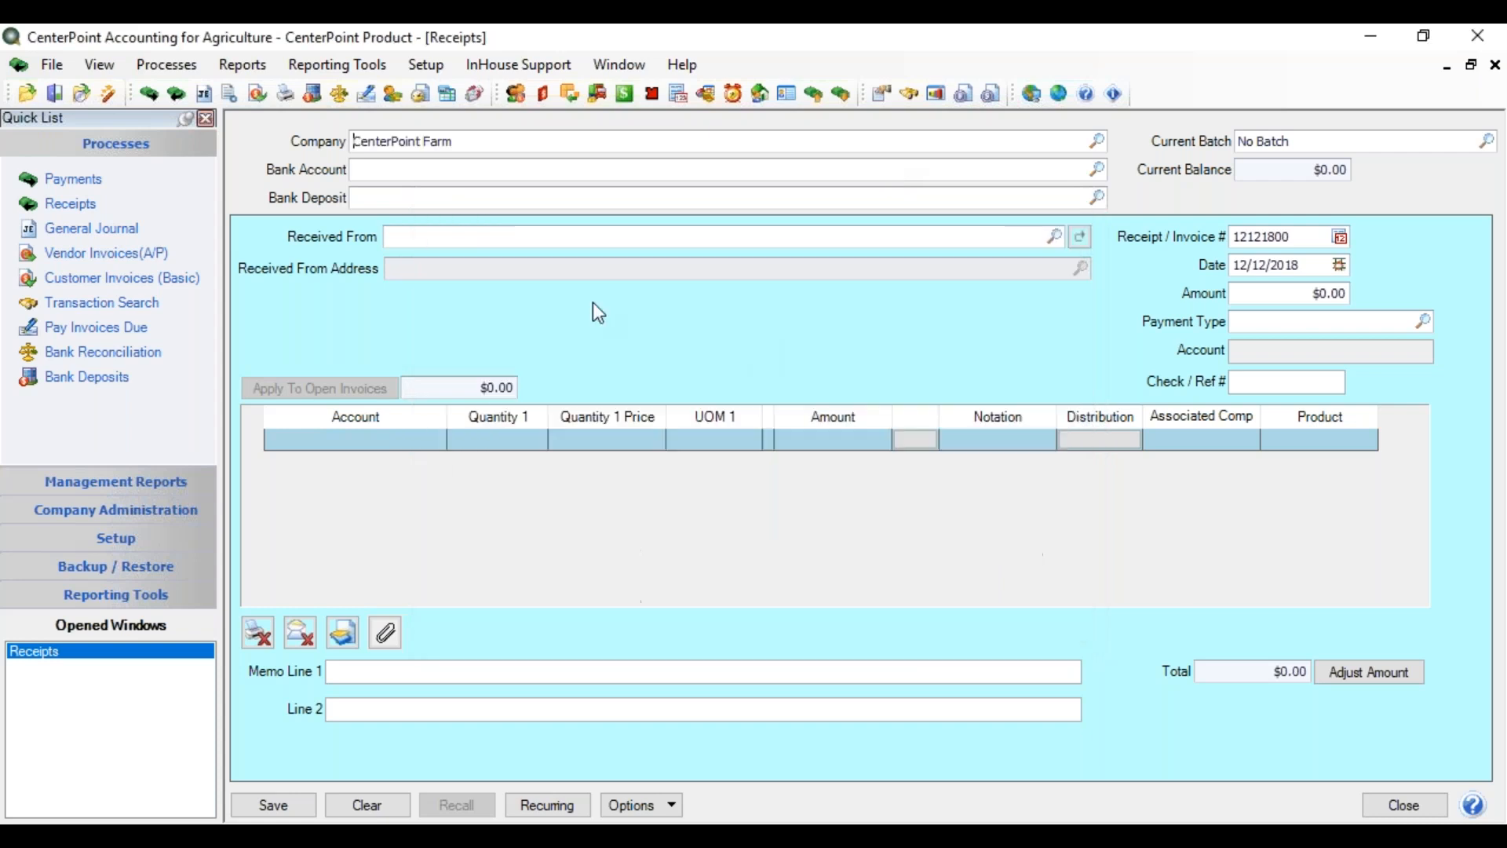
right_click(493, 139)
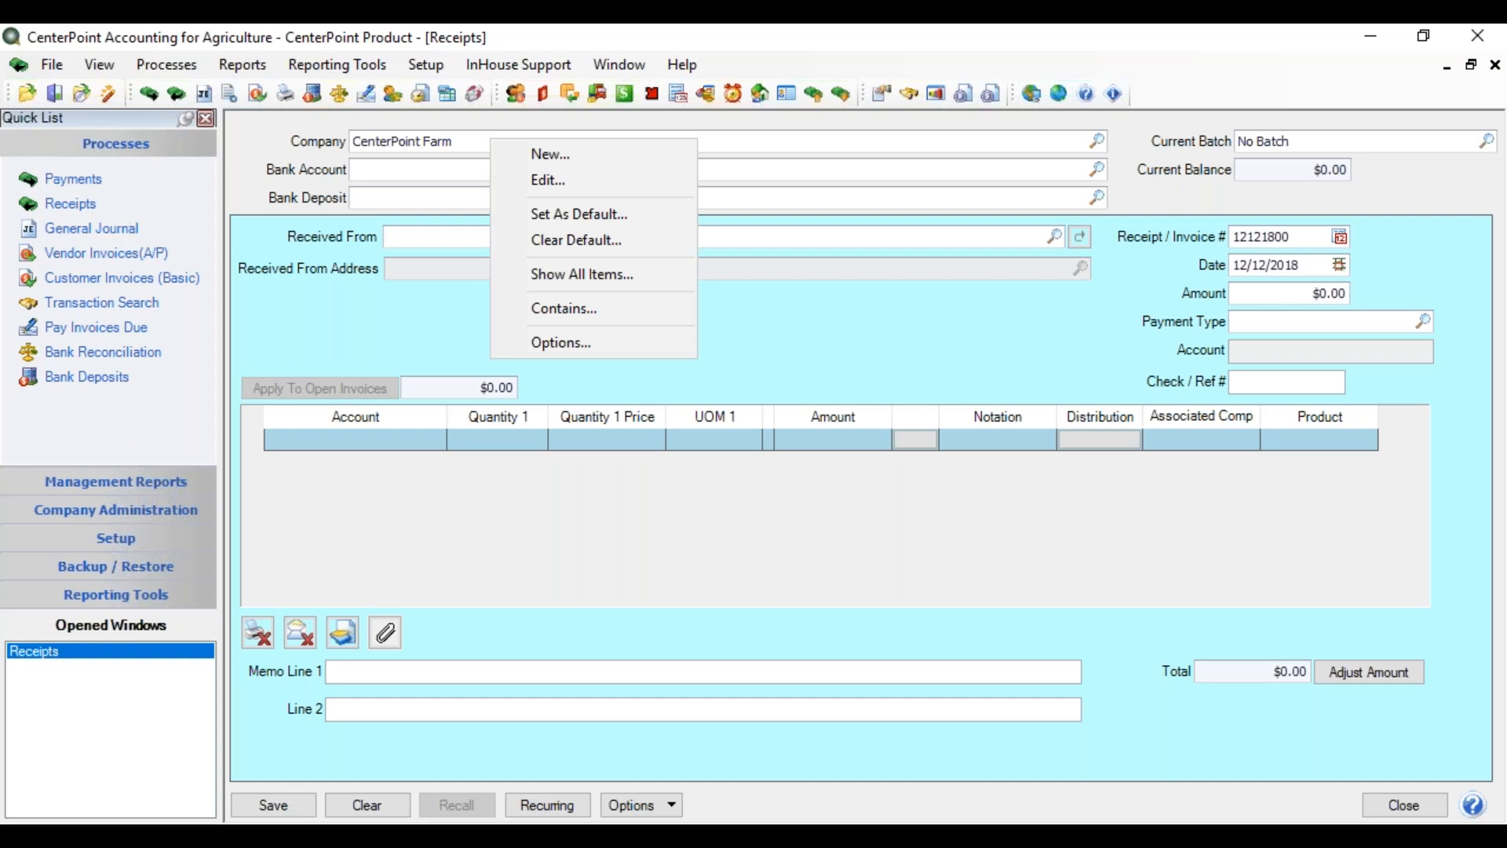
- Save CenterPoint Farm as the default company and move to Current Batch
click(518, 213)
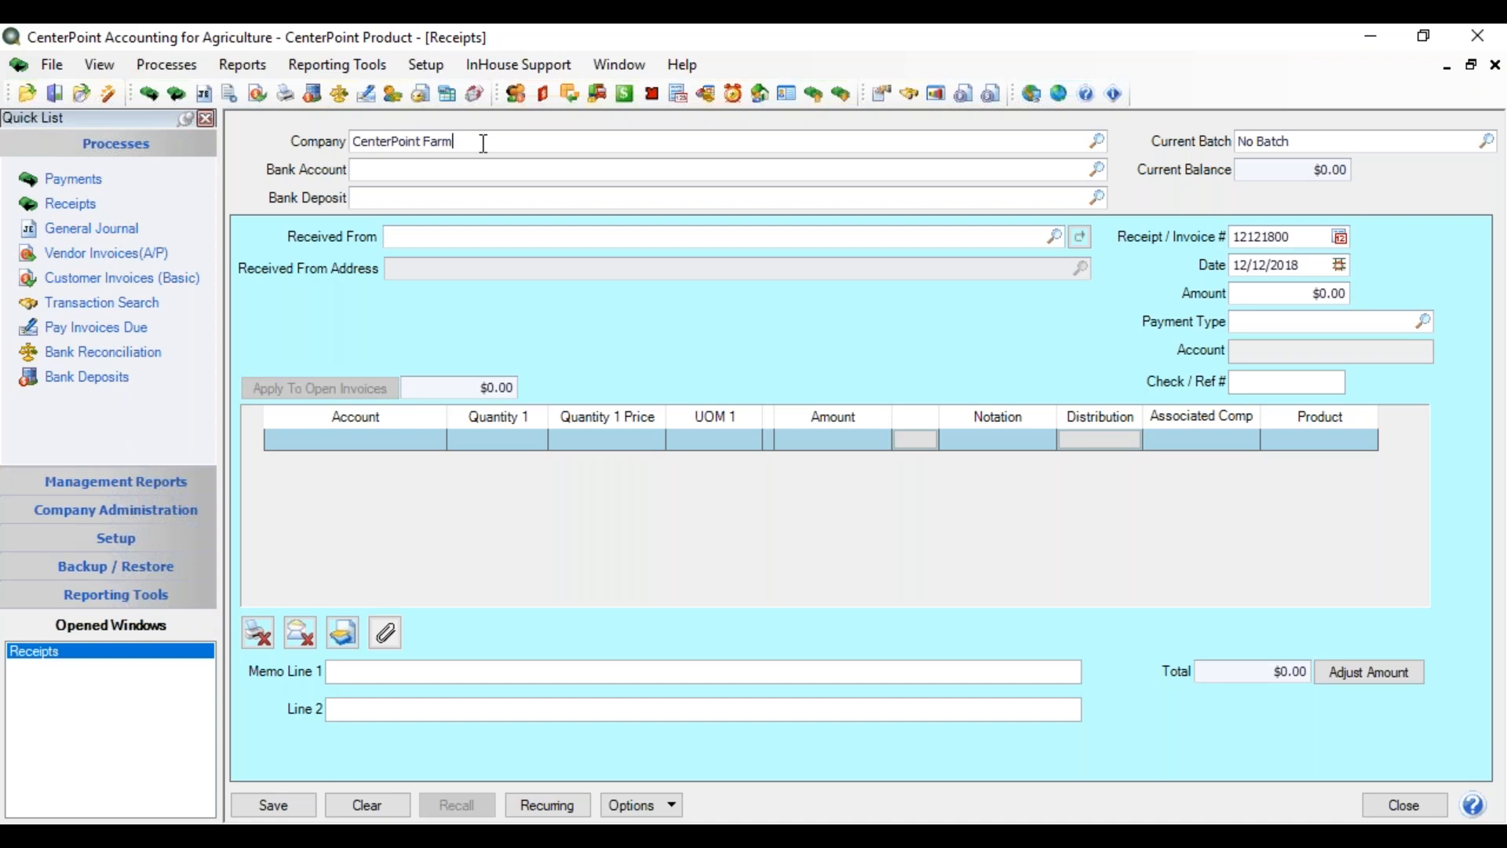
key(Tab)
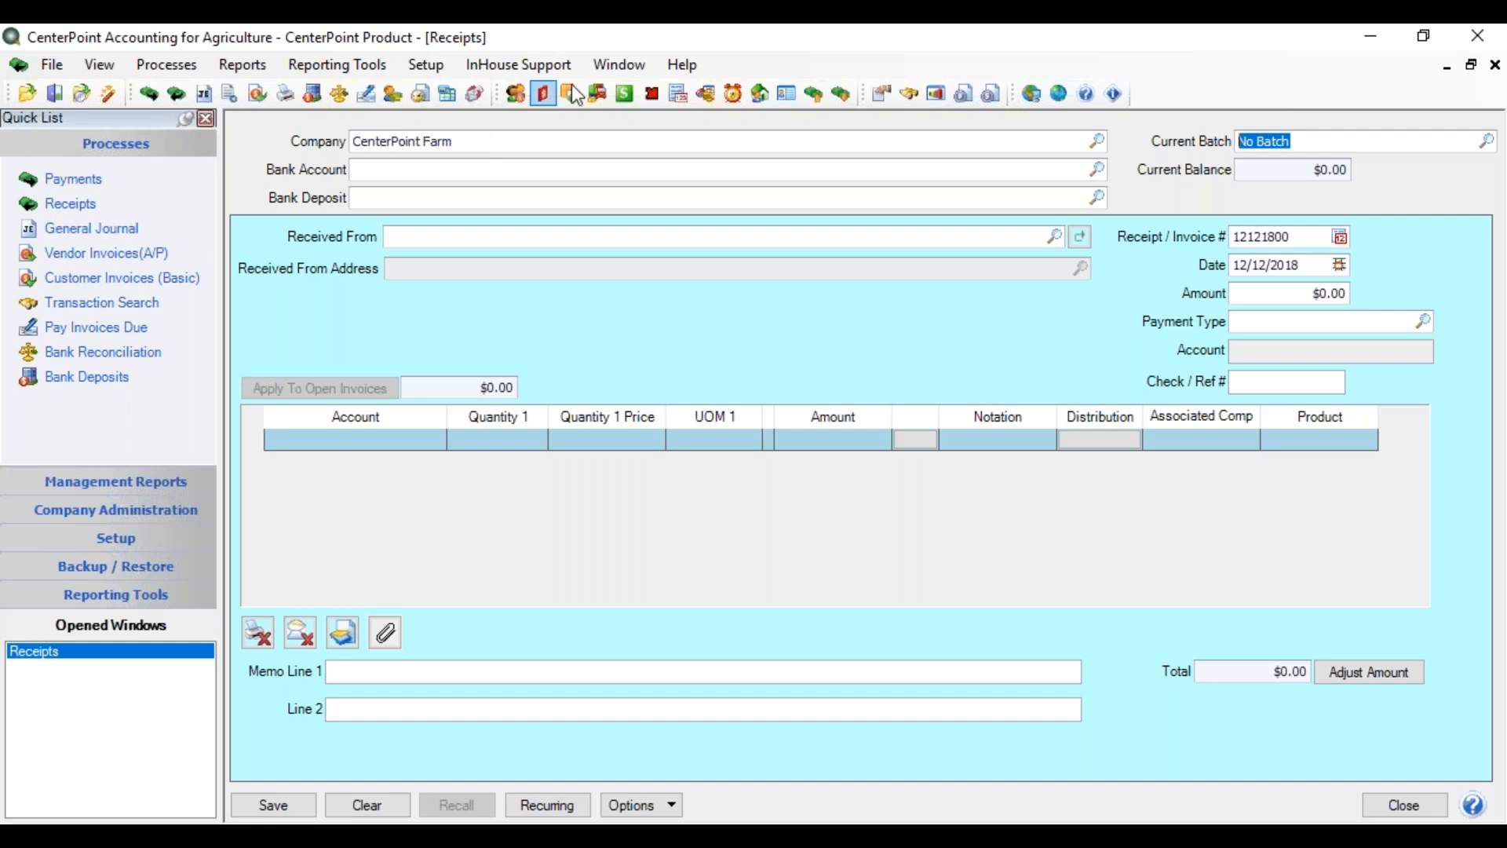
click(1346, 135)
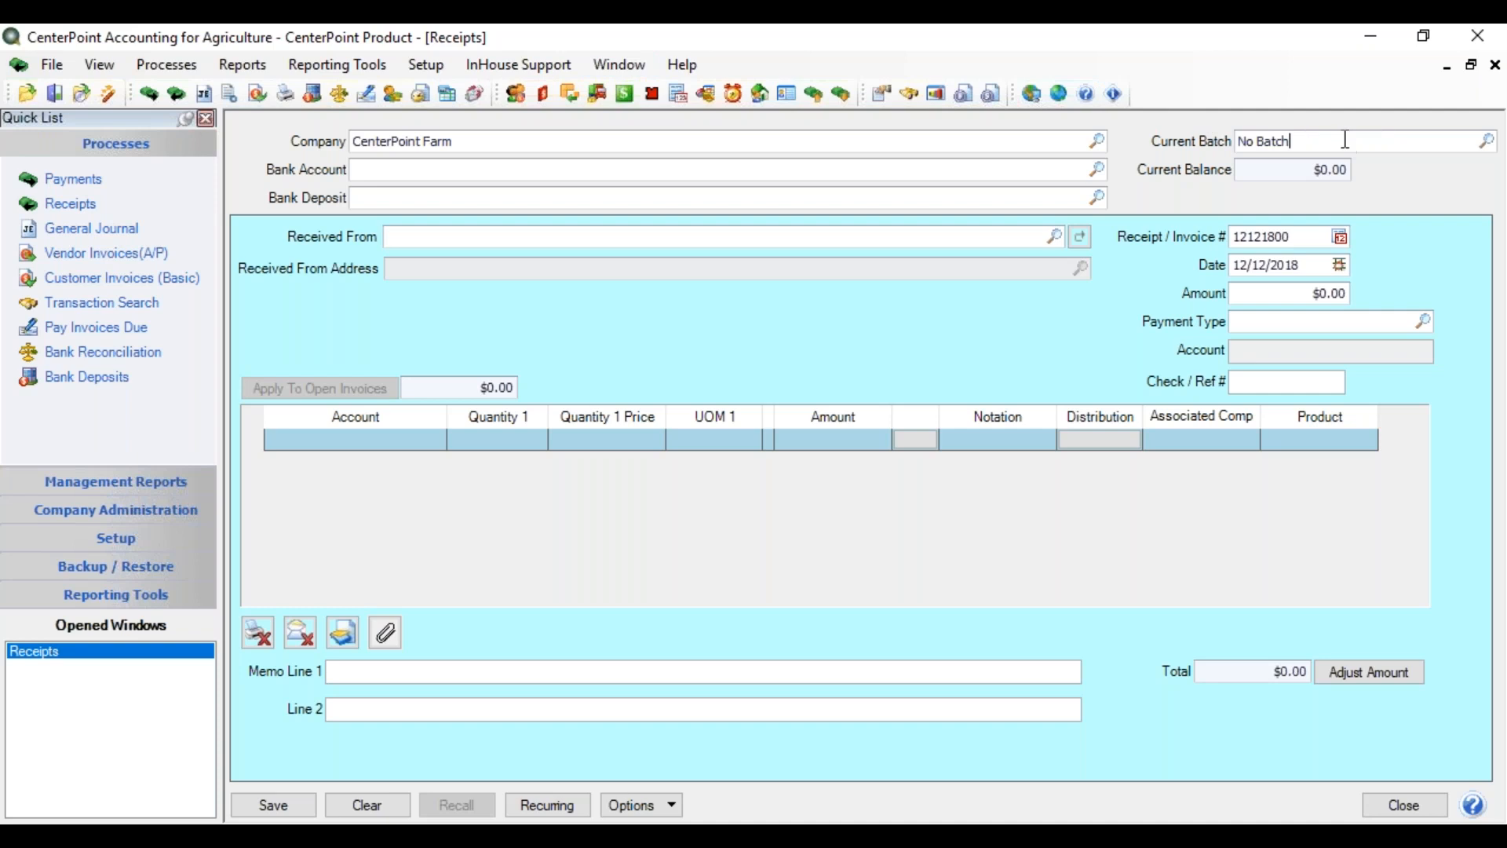
right_click(1345, 141)
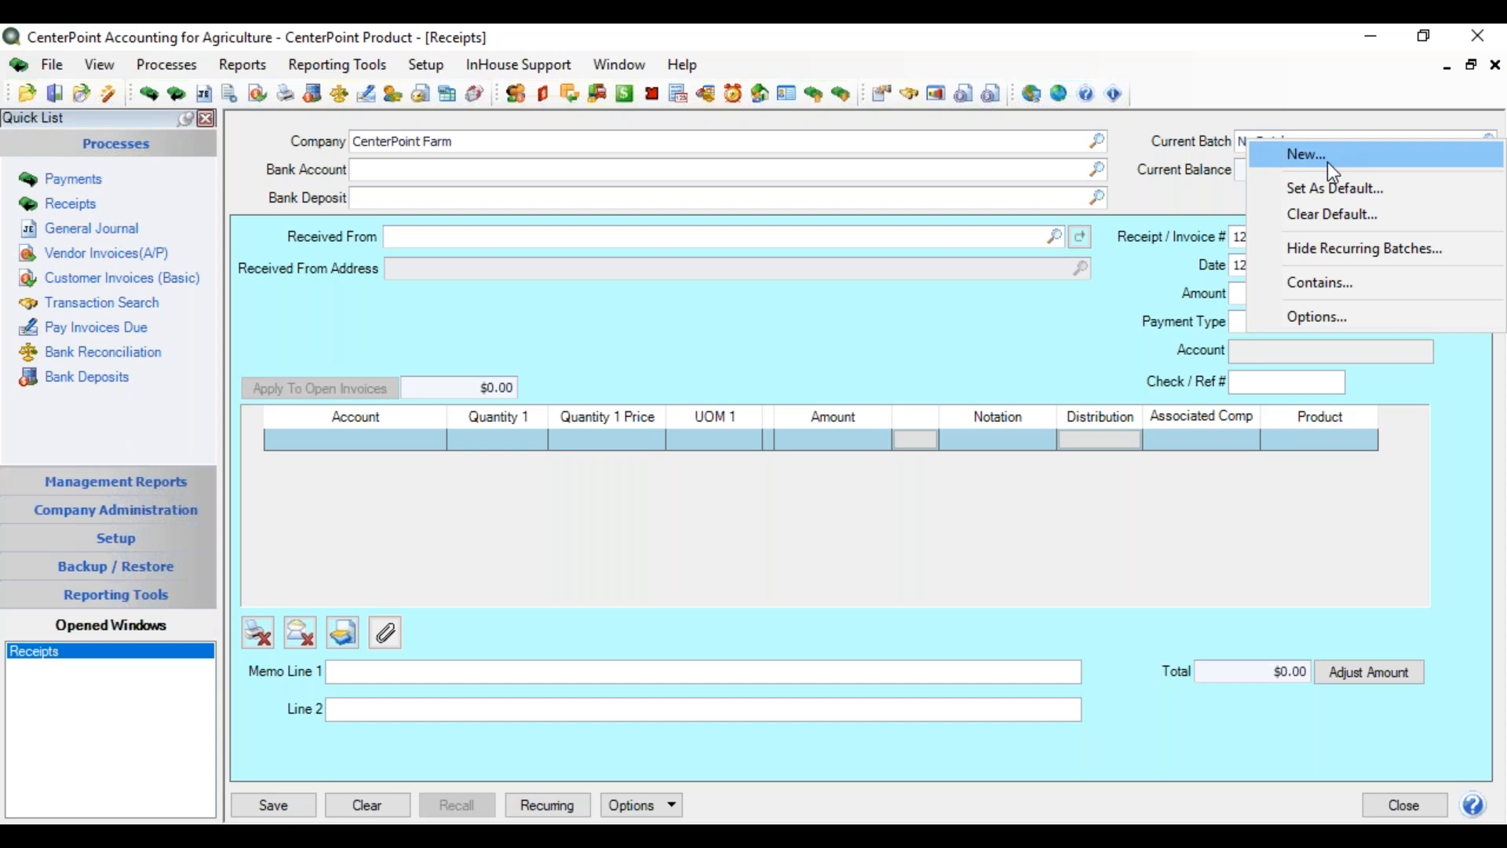
click(1237, 142)
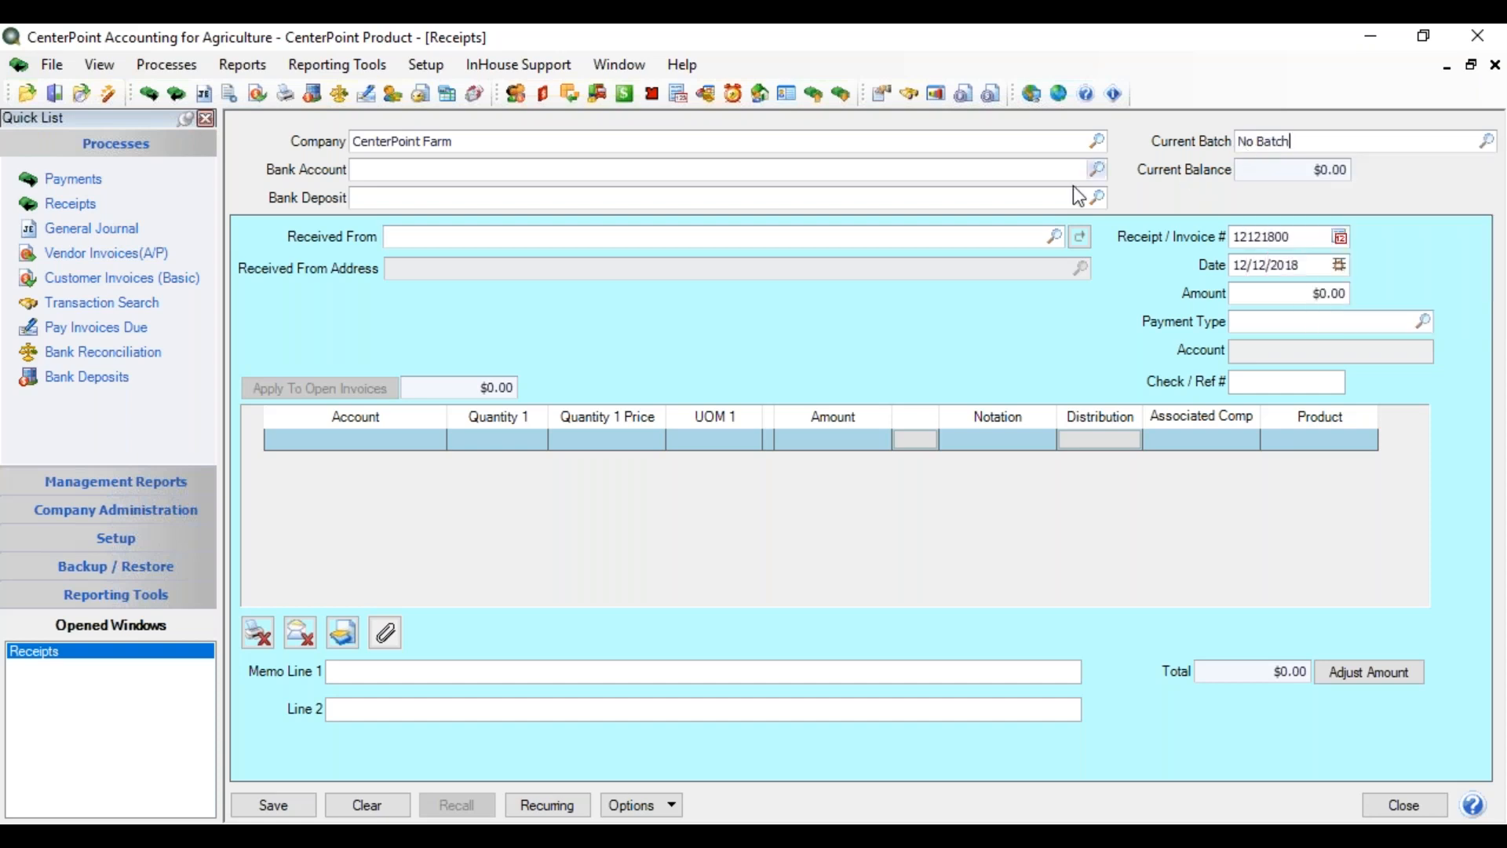
key(Tab)
- Enter 'fir' as the bank account to get First National Bank ($175,303.01)
text(fir)
key(Tab)
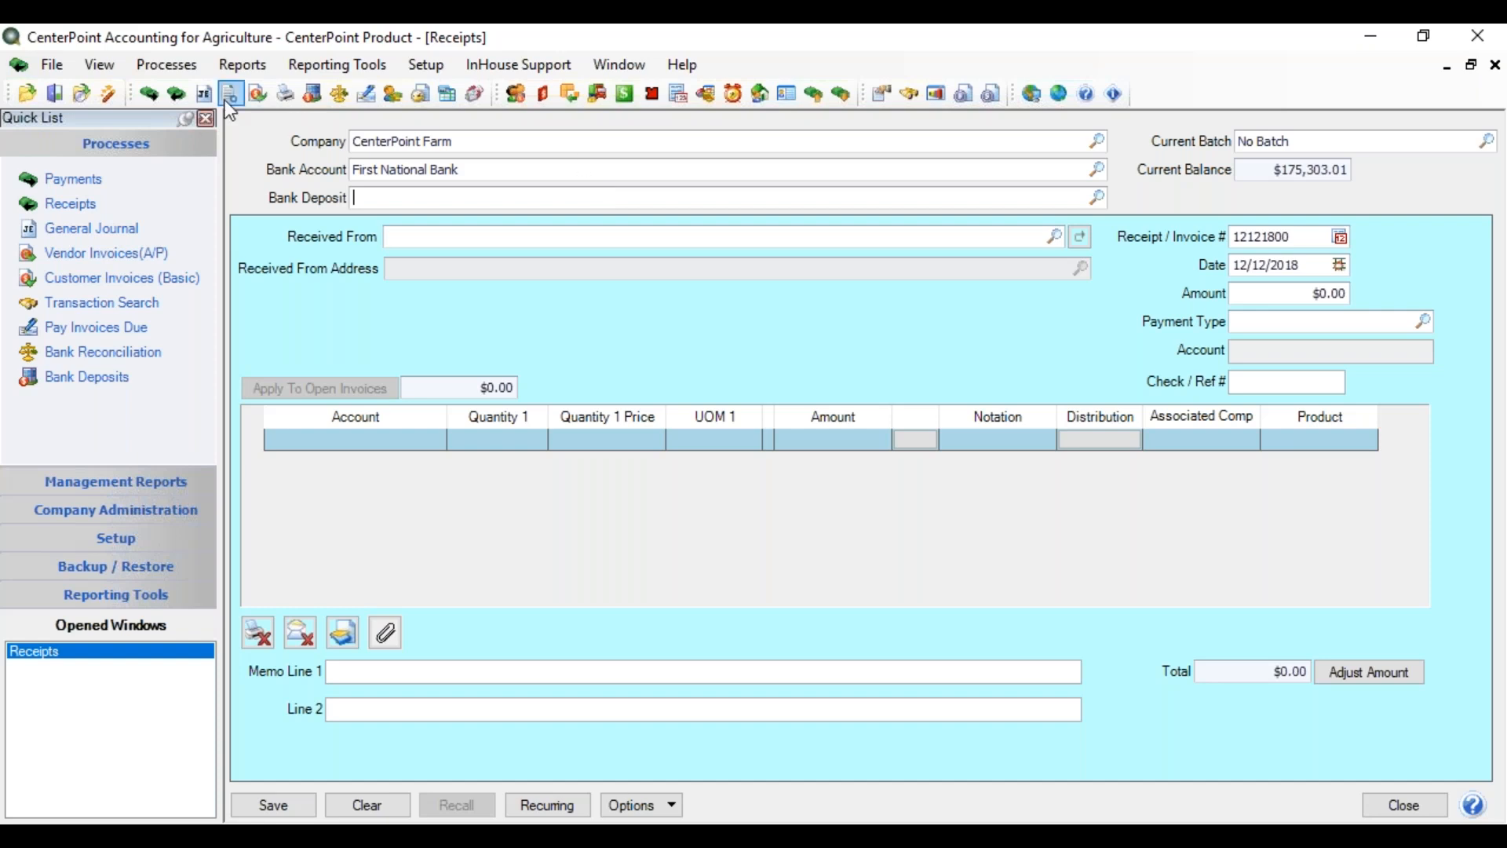
click(166, 64)
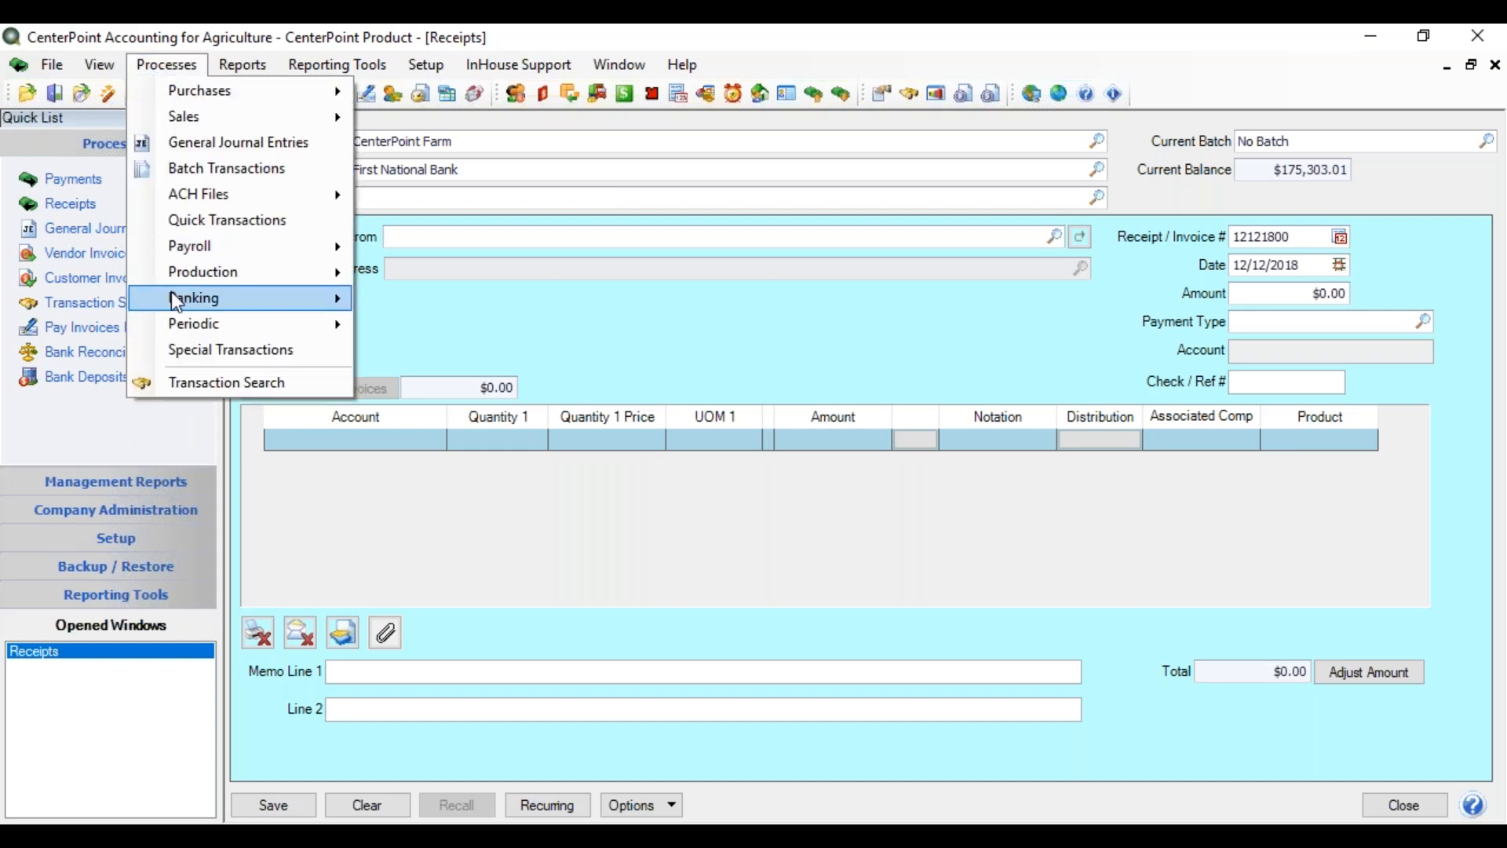
mouse_move(346, 299)
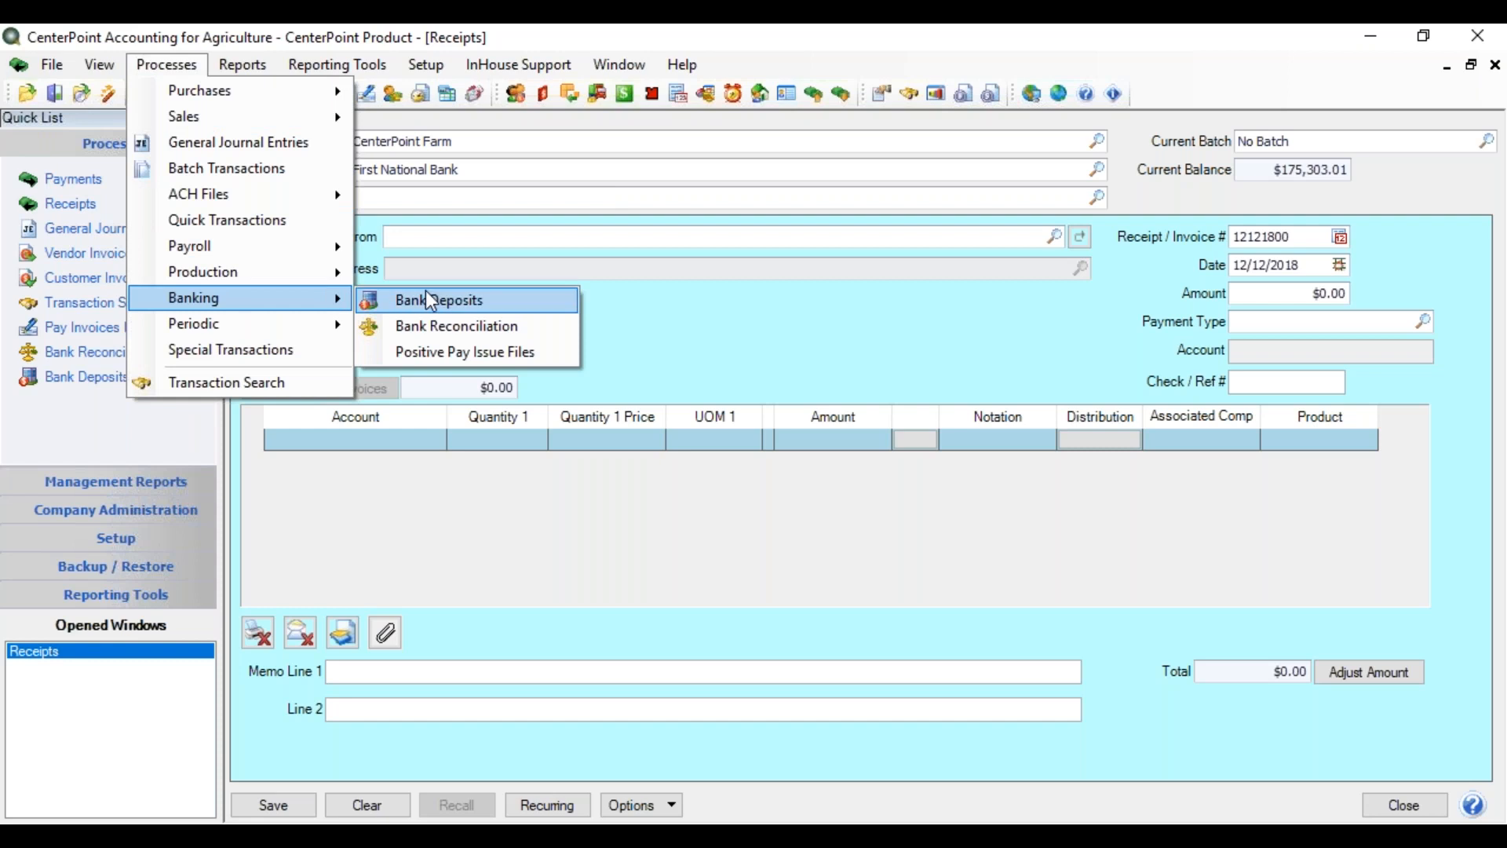
click(594, 294)
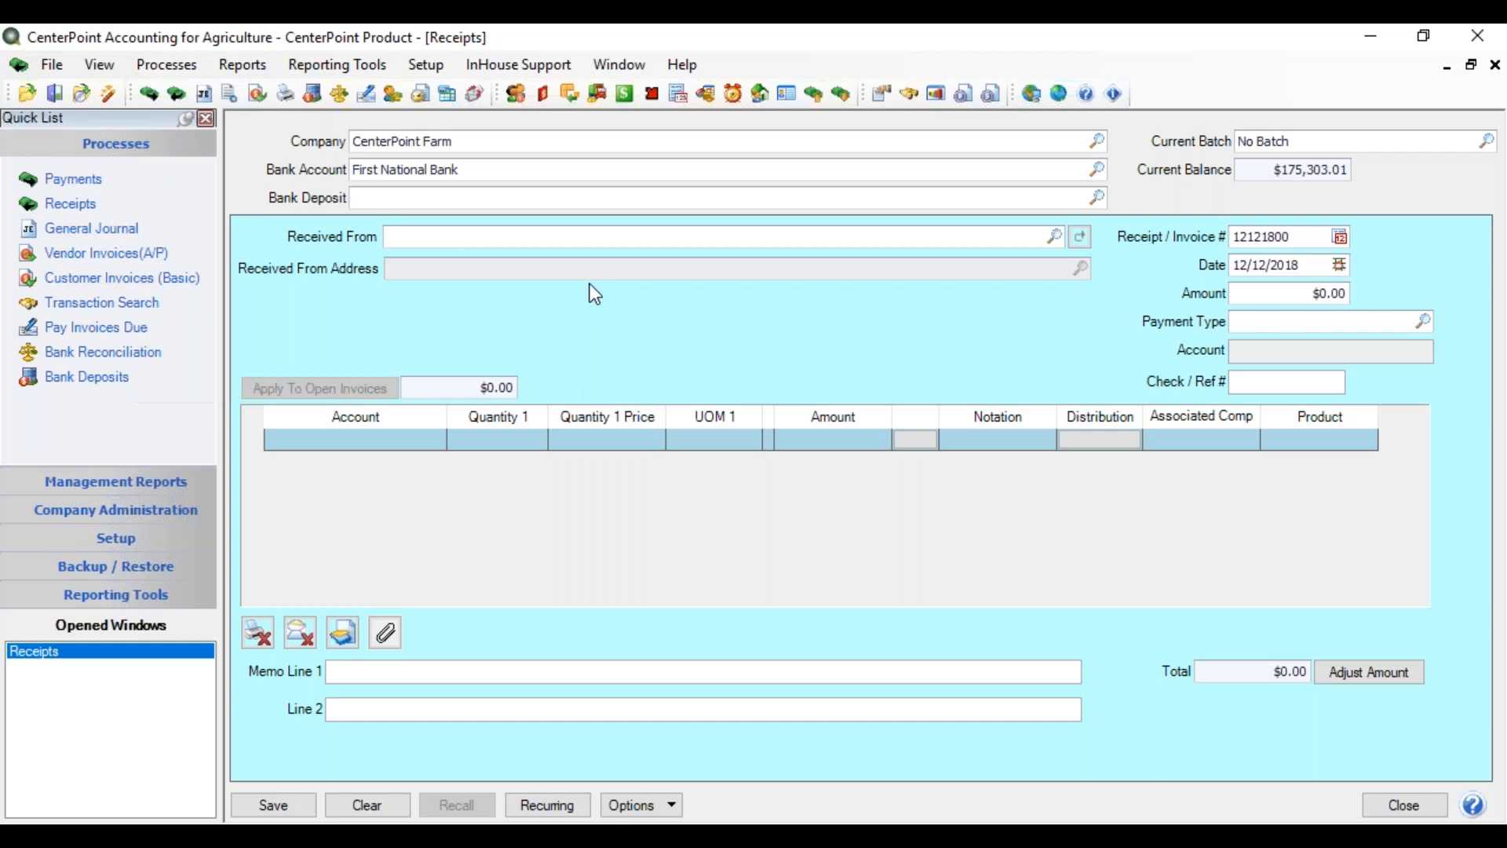
right_click(431, 198)
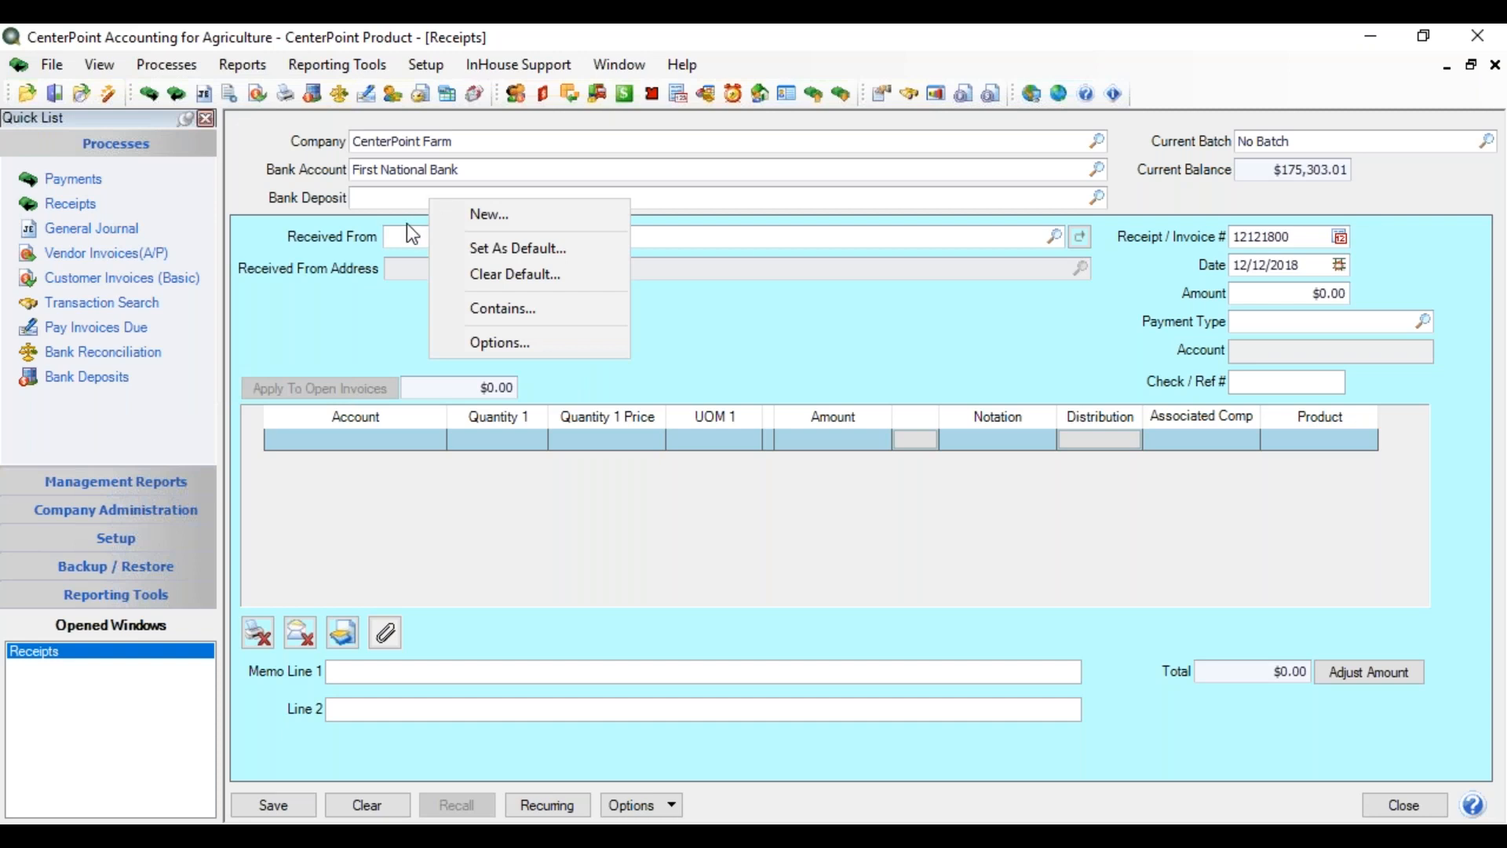
key(Escape)
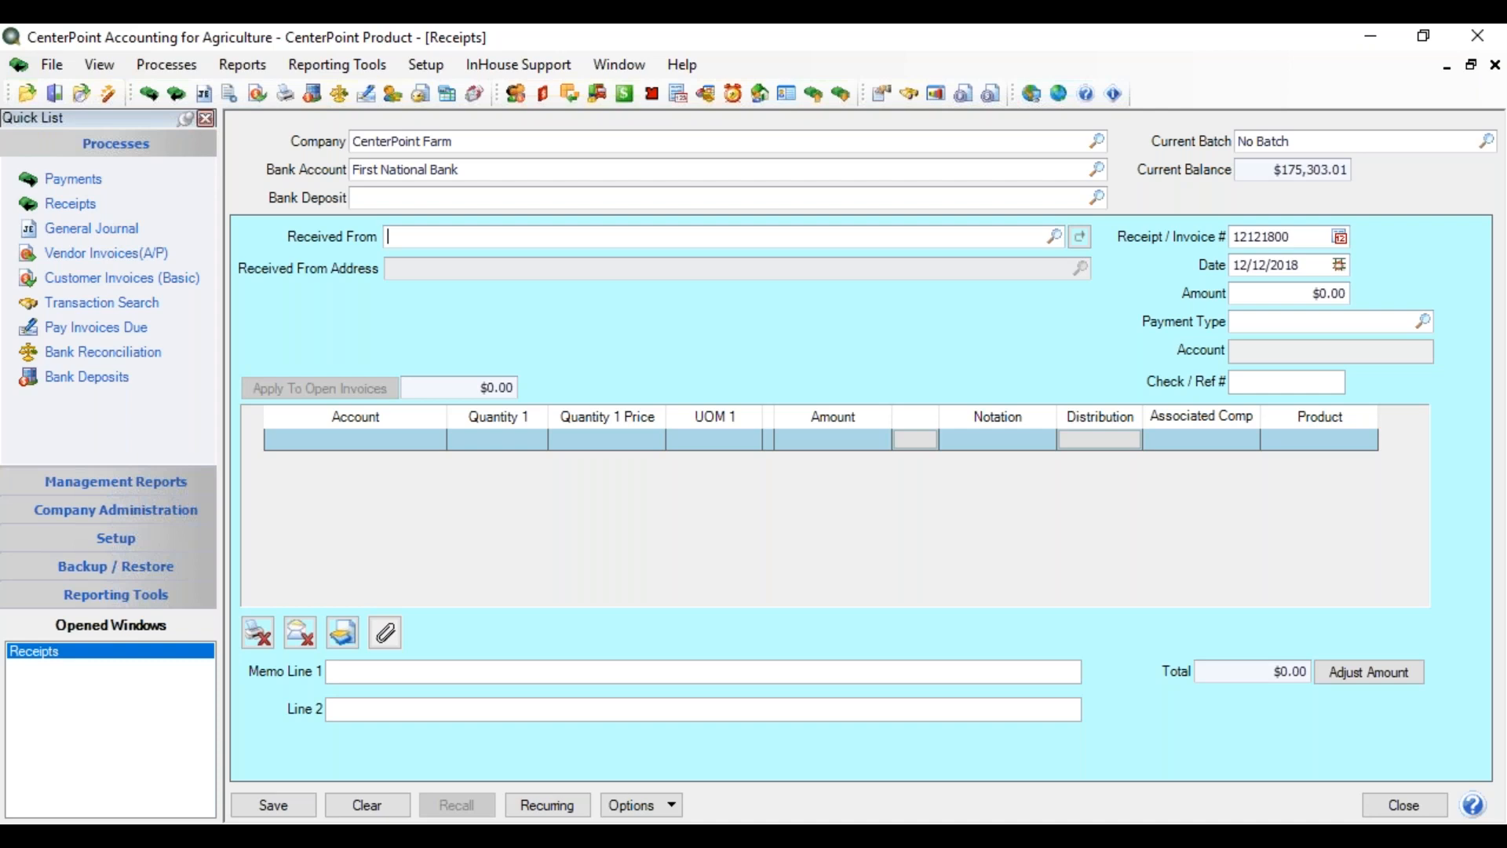
- Search 'ele' in Received From and pick Red Wing Elevator as the payer
text(ele)
key(Tab)
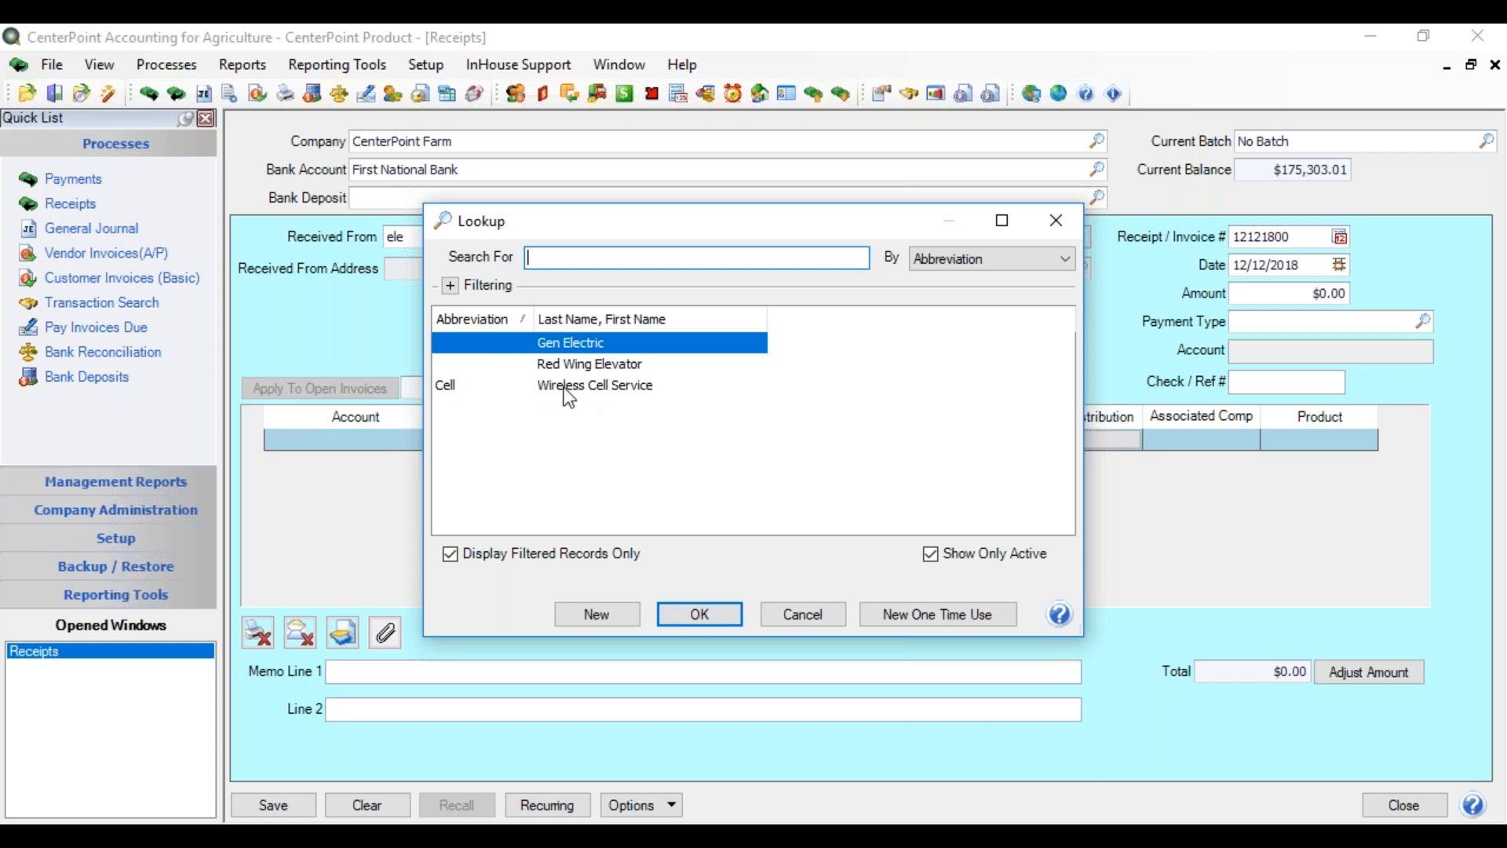
click(592, 366)
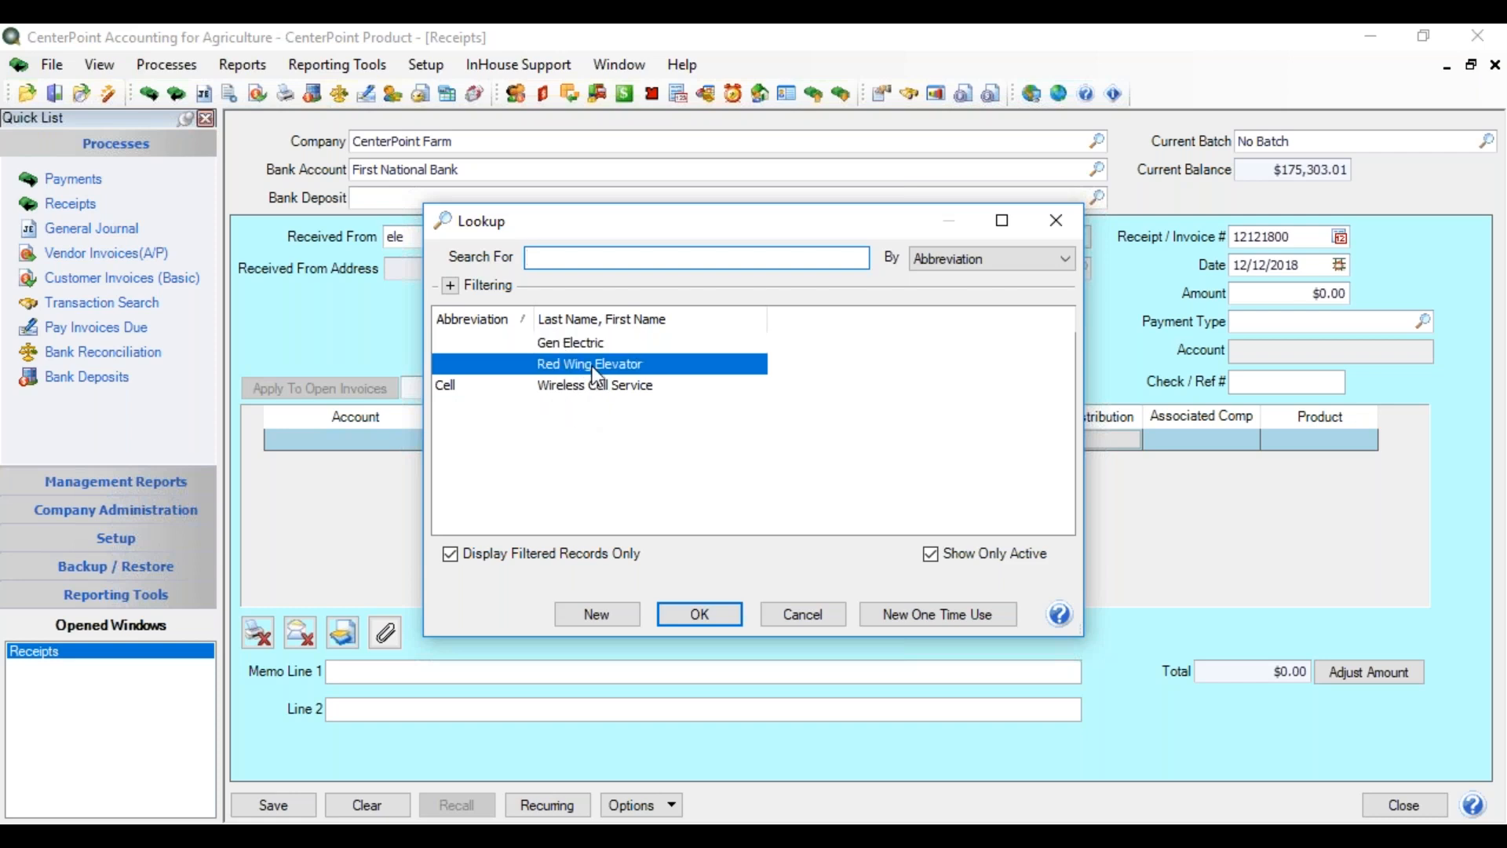
double_click(592, 365)
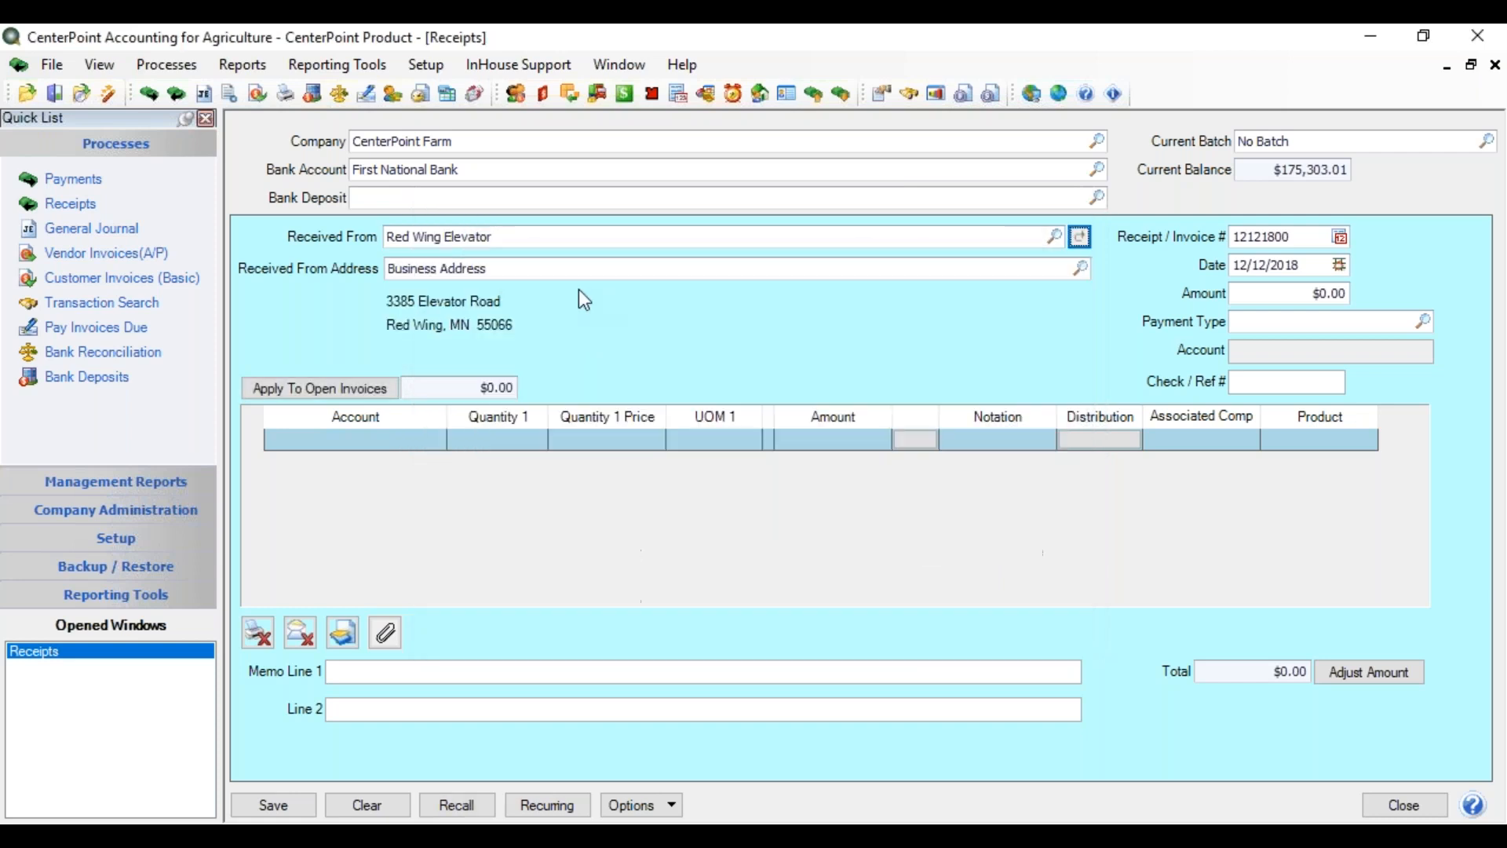
right_click(537, 241)
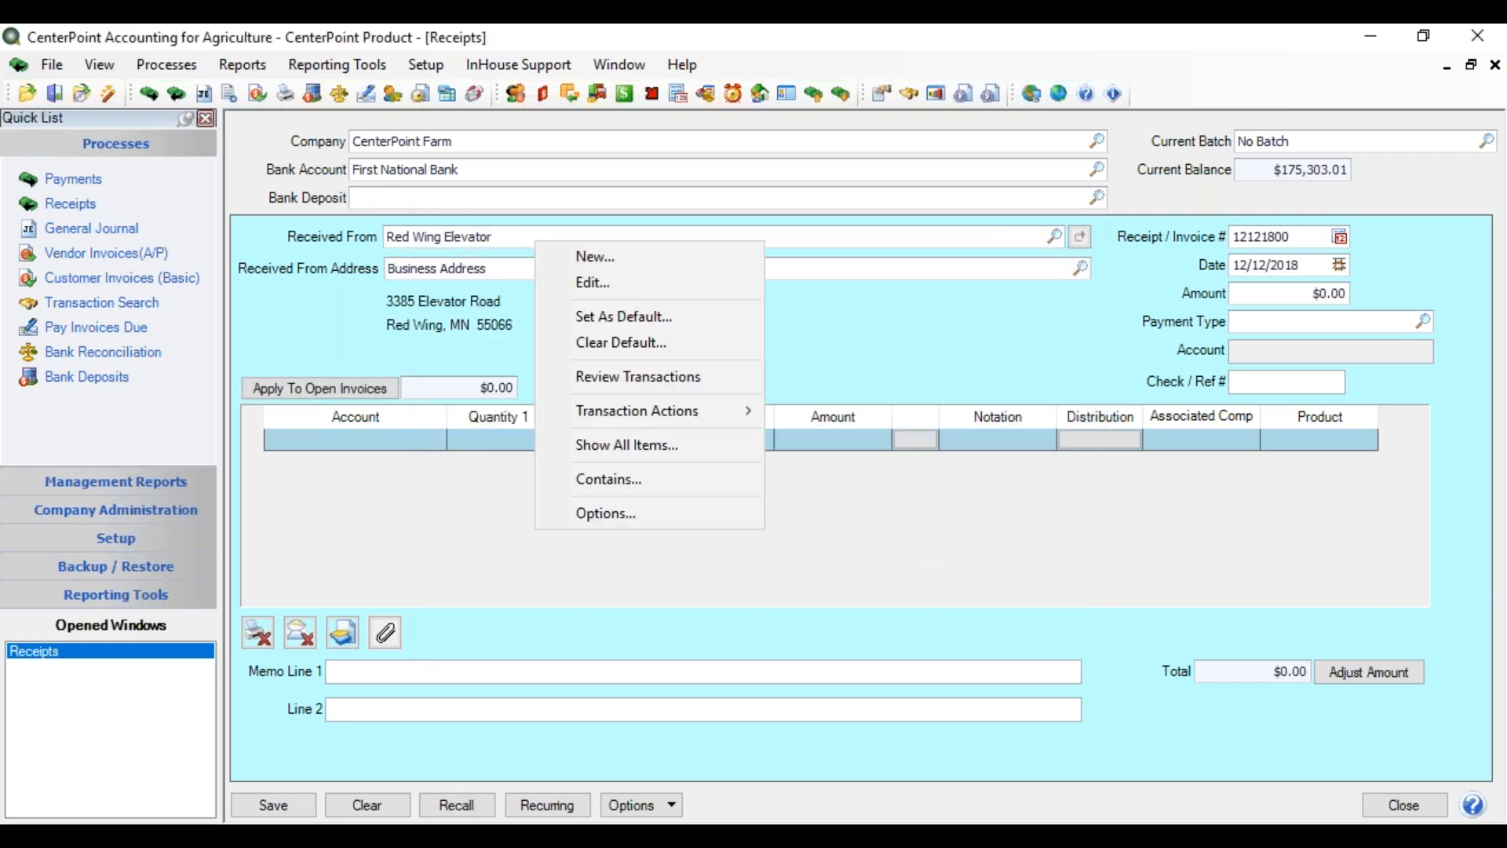
click(592, 376)
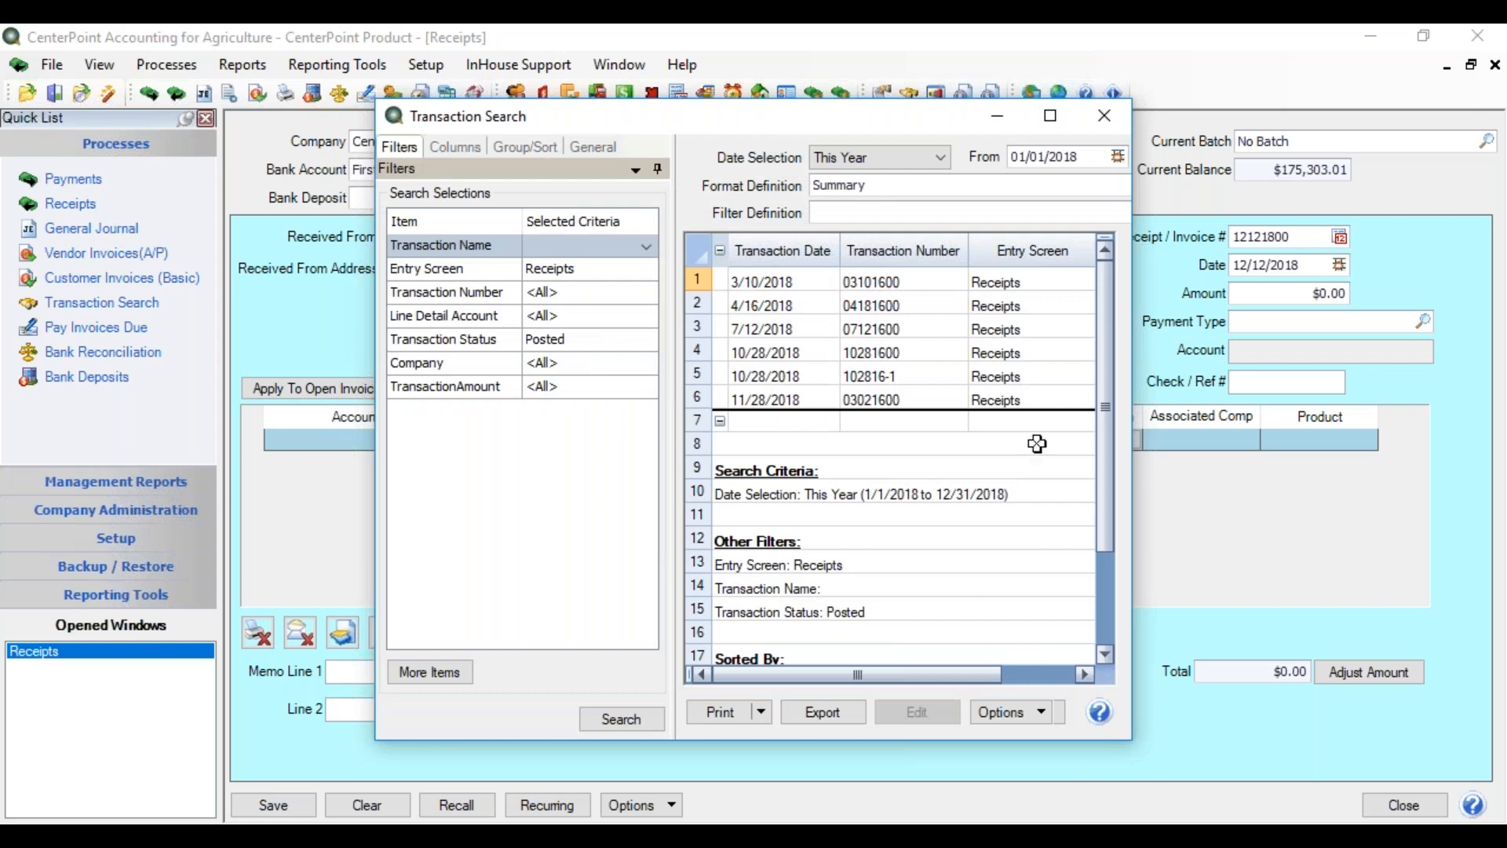
drag(1132, 423, 1421, 424)
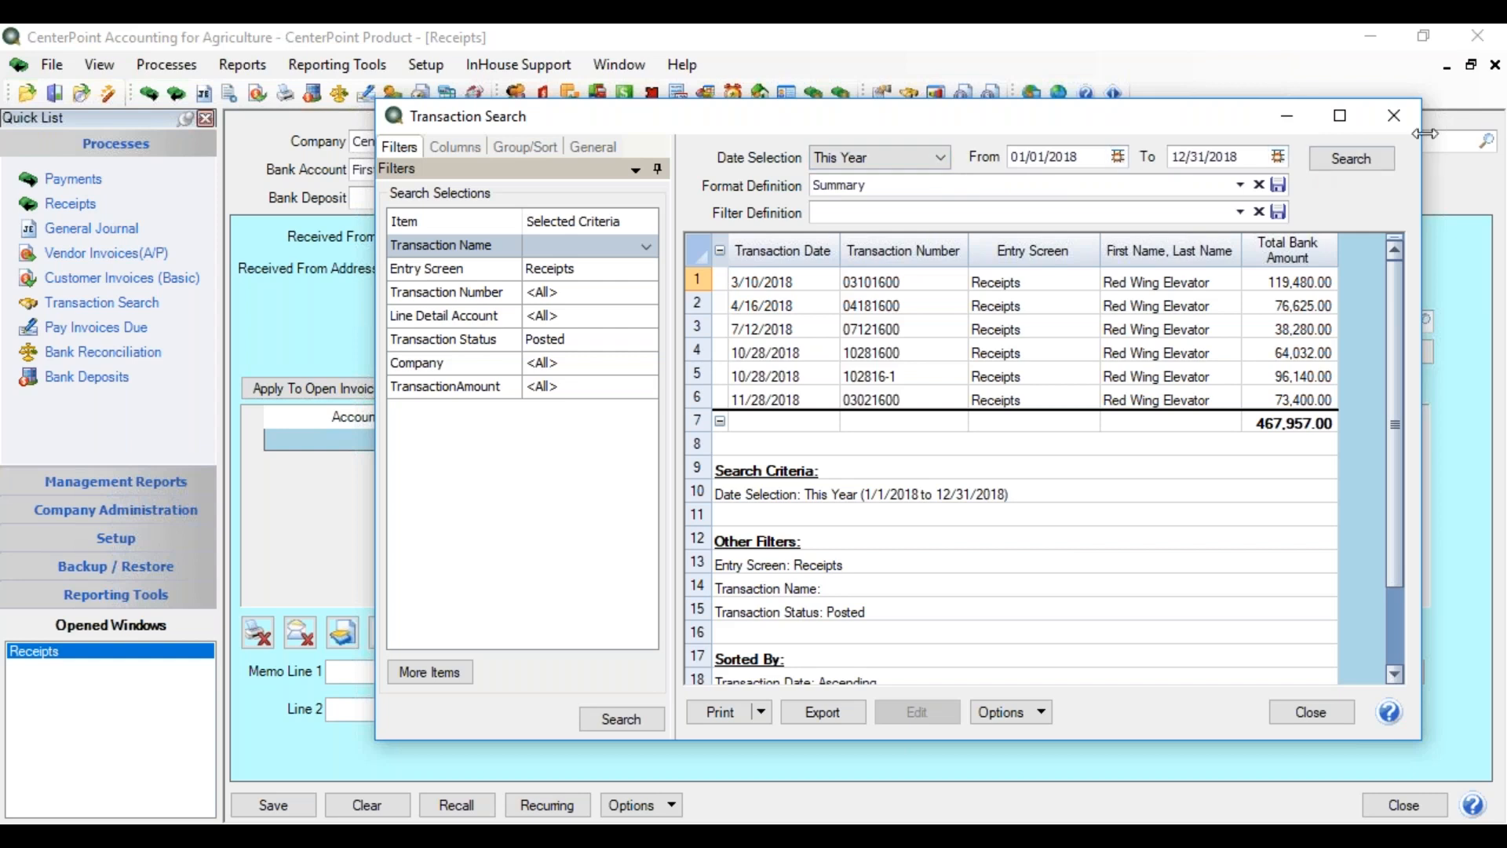
click(1407, 117)
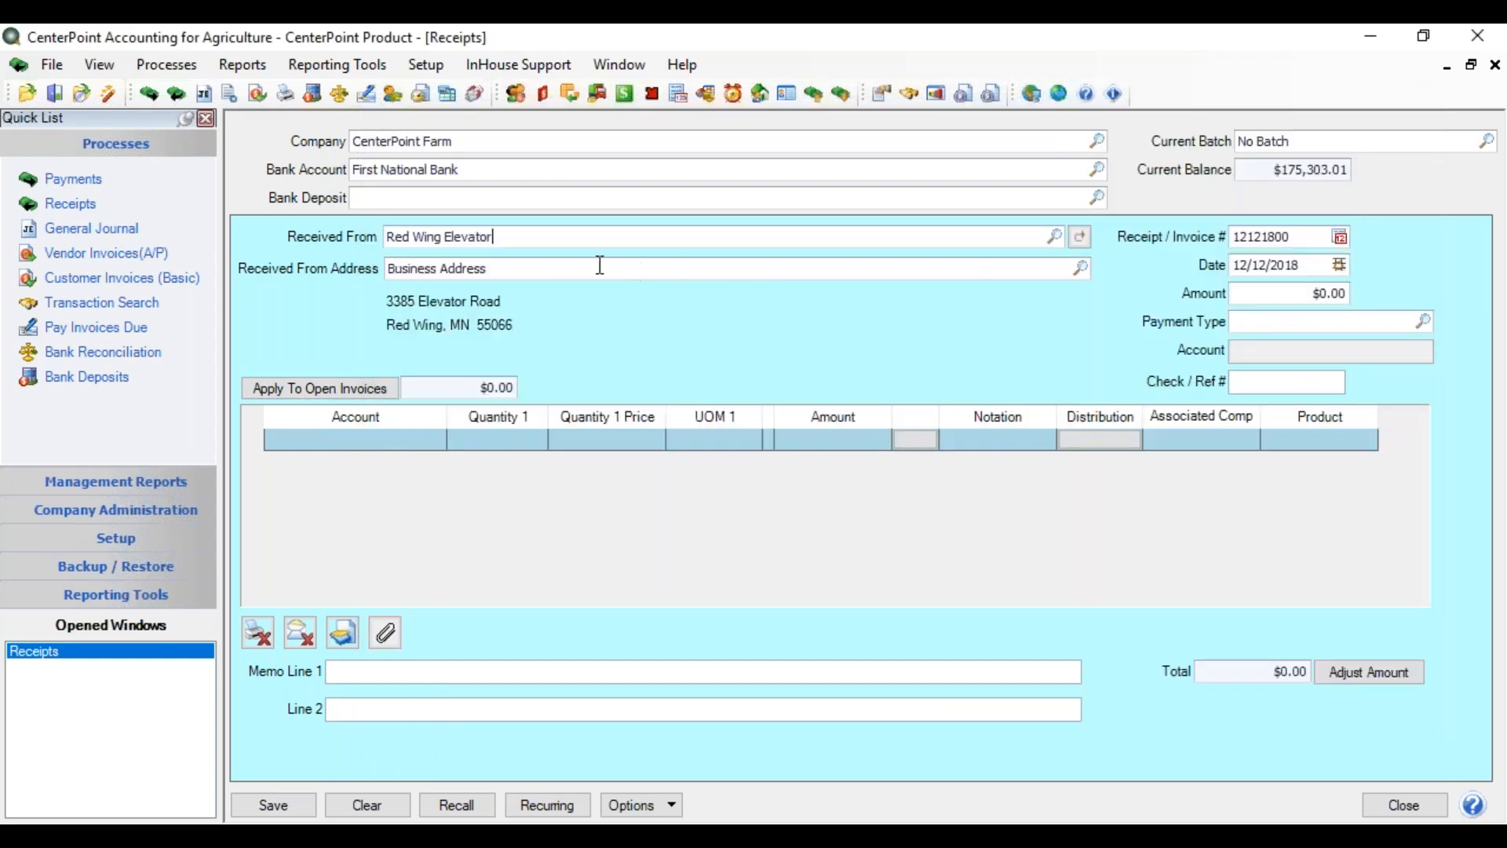
- Switch the payer lookup to include inactive items, then back to active only
right_click(526, 237)
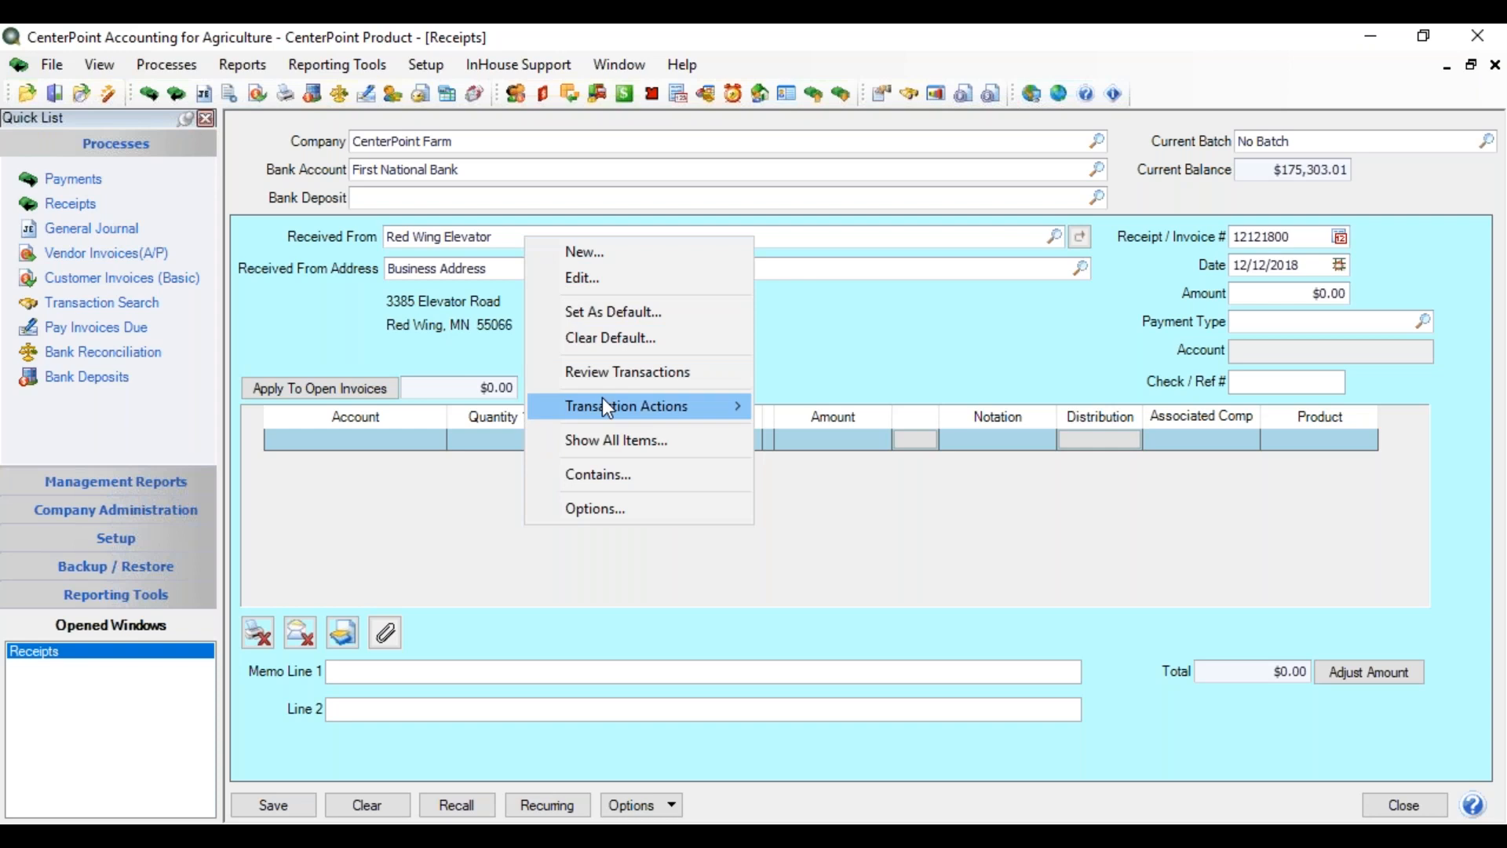
mouse_move(609, 407)
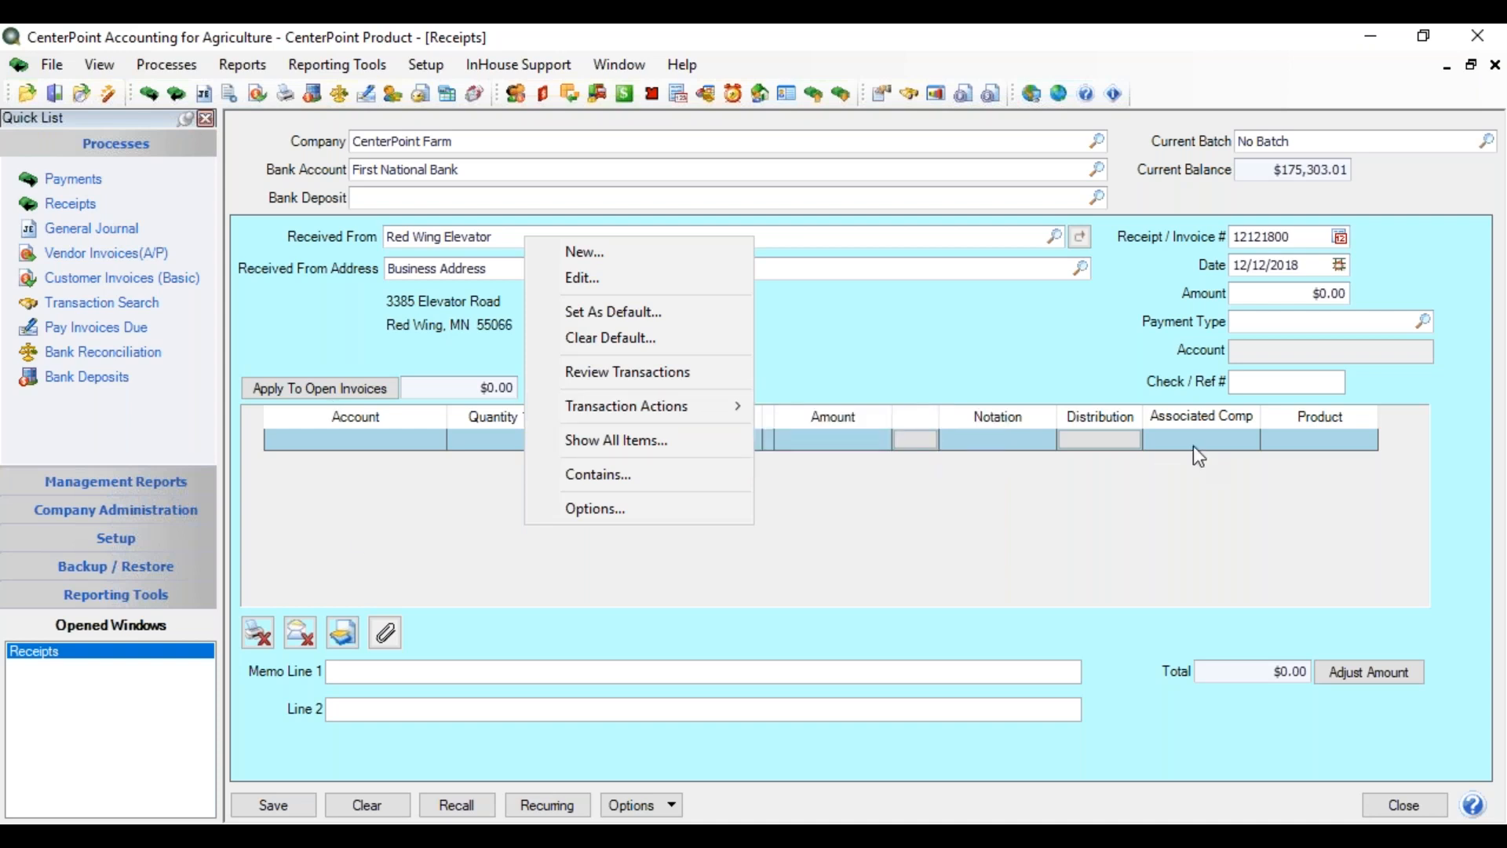
click(648, 442)
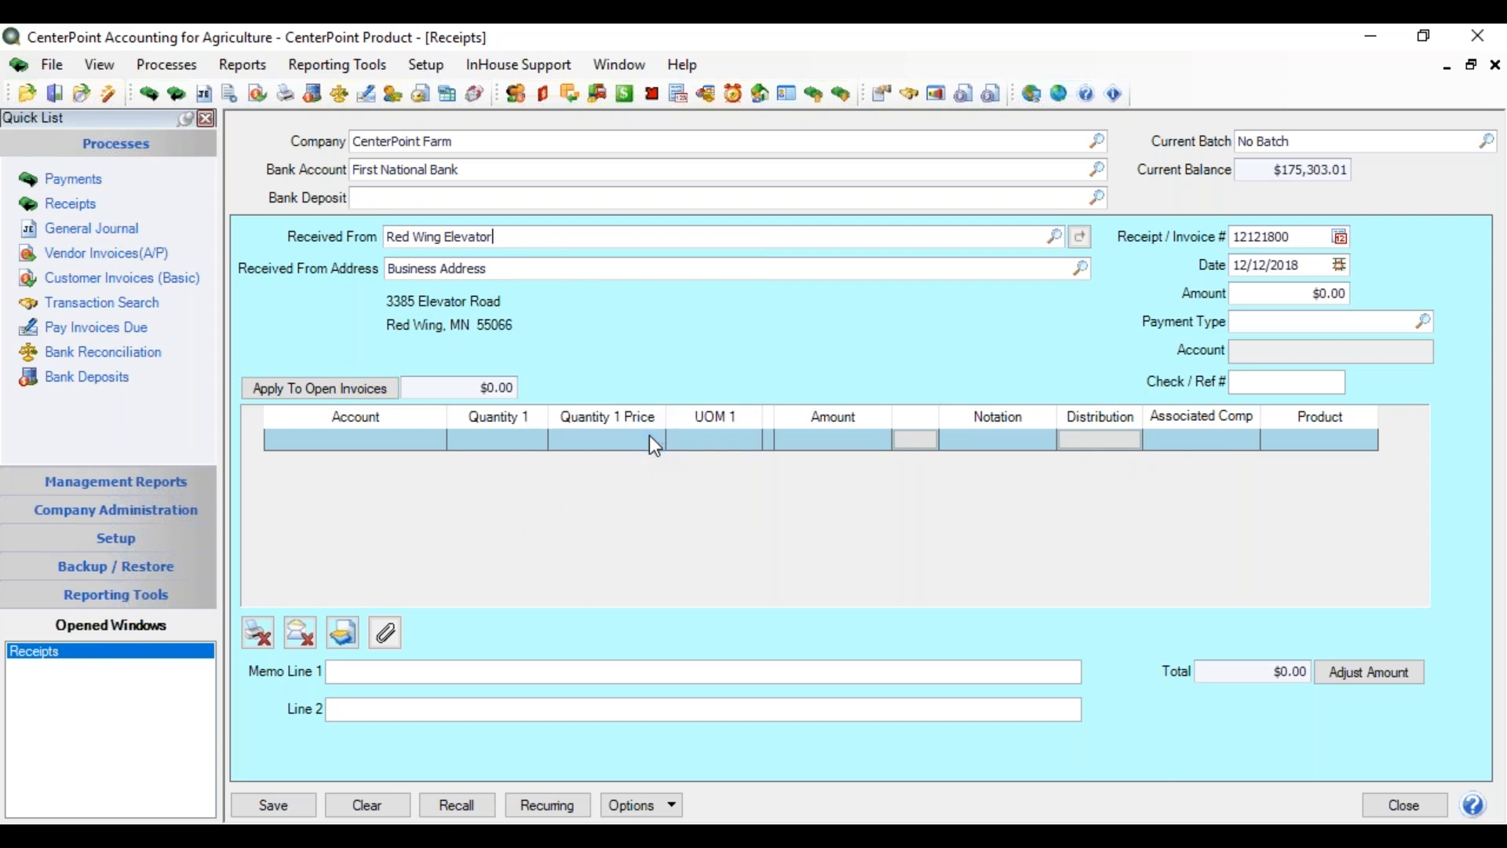
right_click(506, 234)
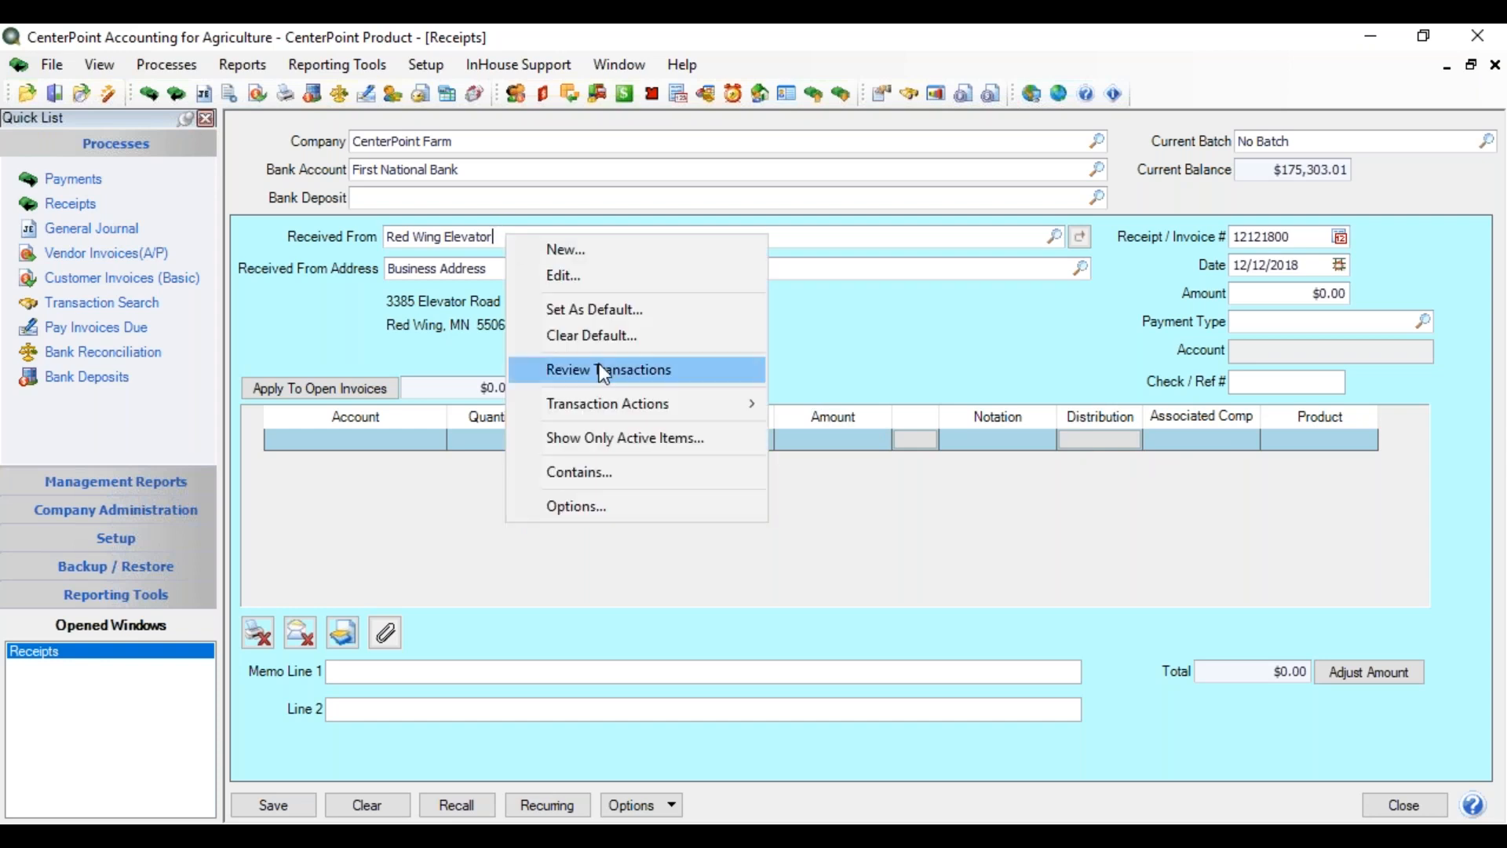
click(605, 433)
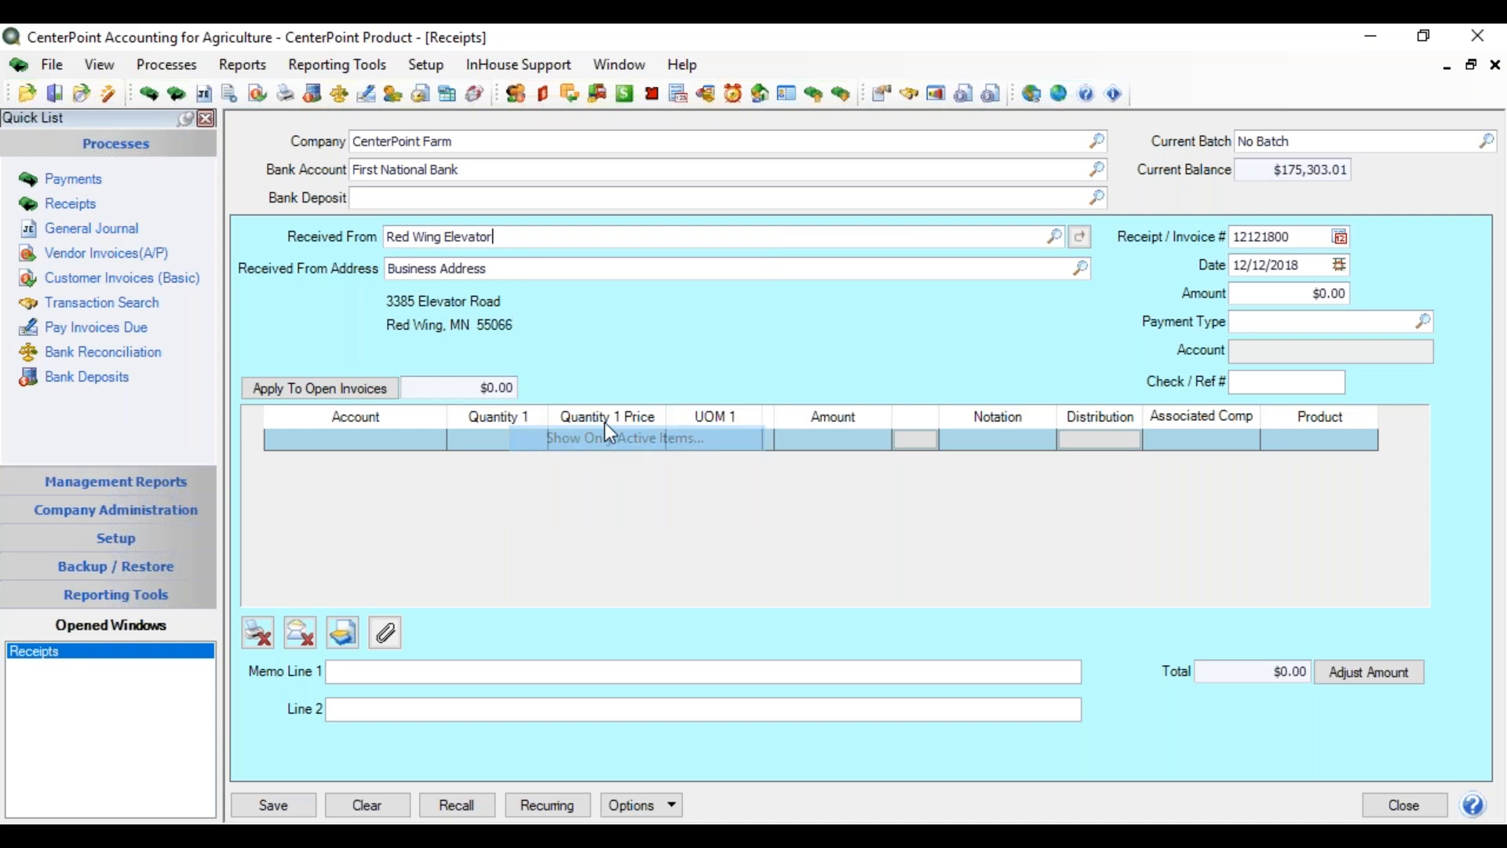
- Set Received From matching to Contains and bring up its Lookup Options
right_click(524, 236)
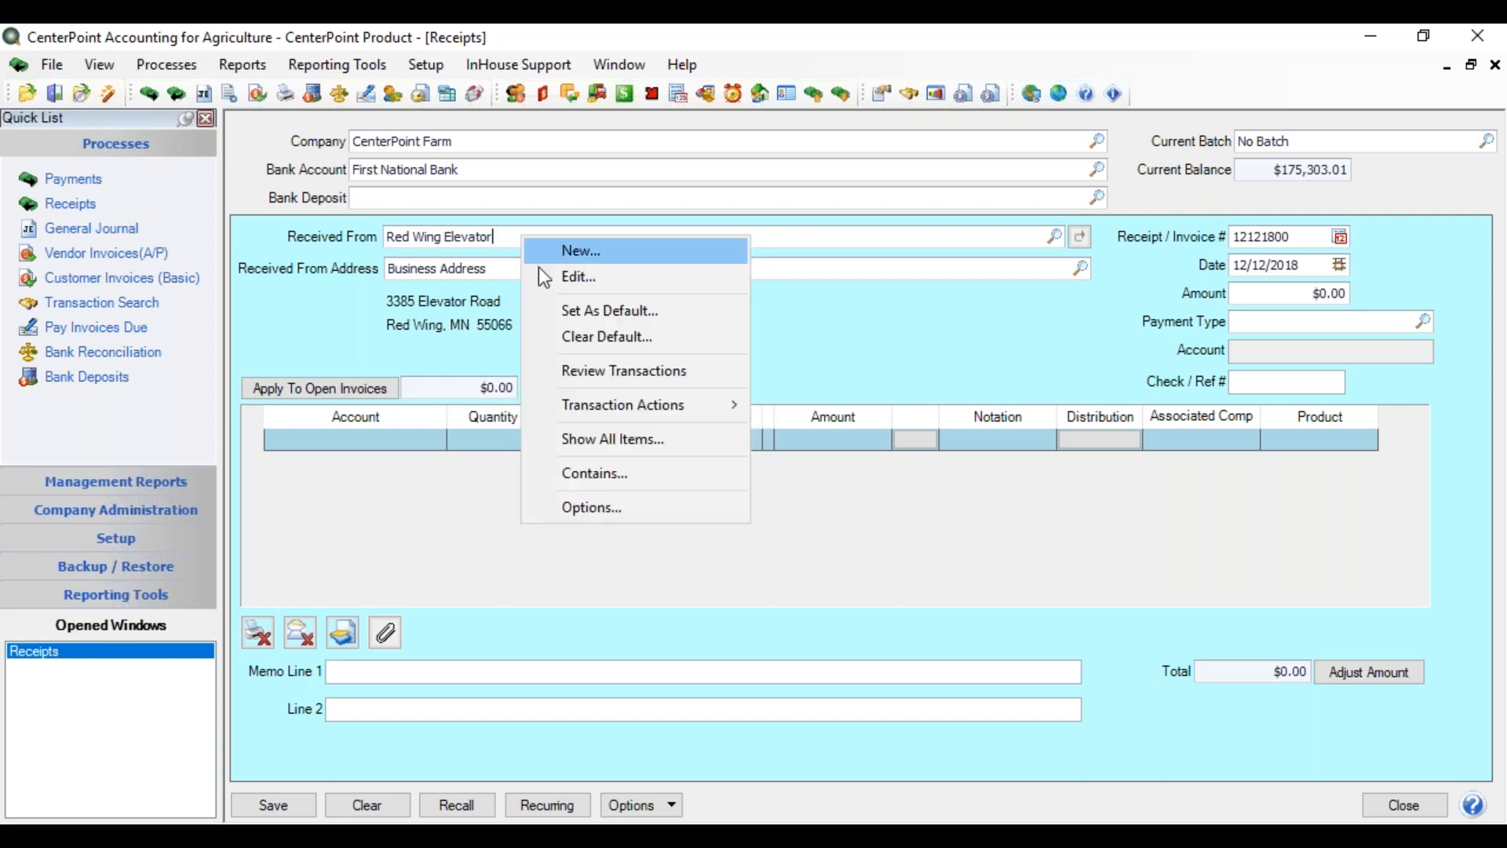
click(614, 473)
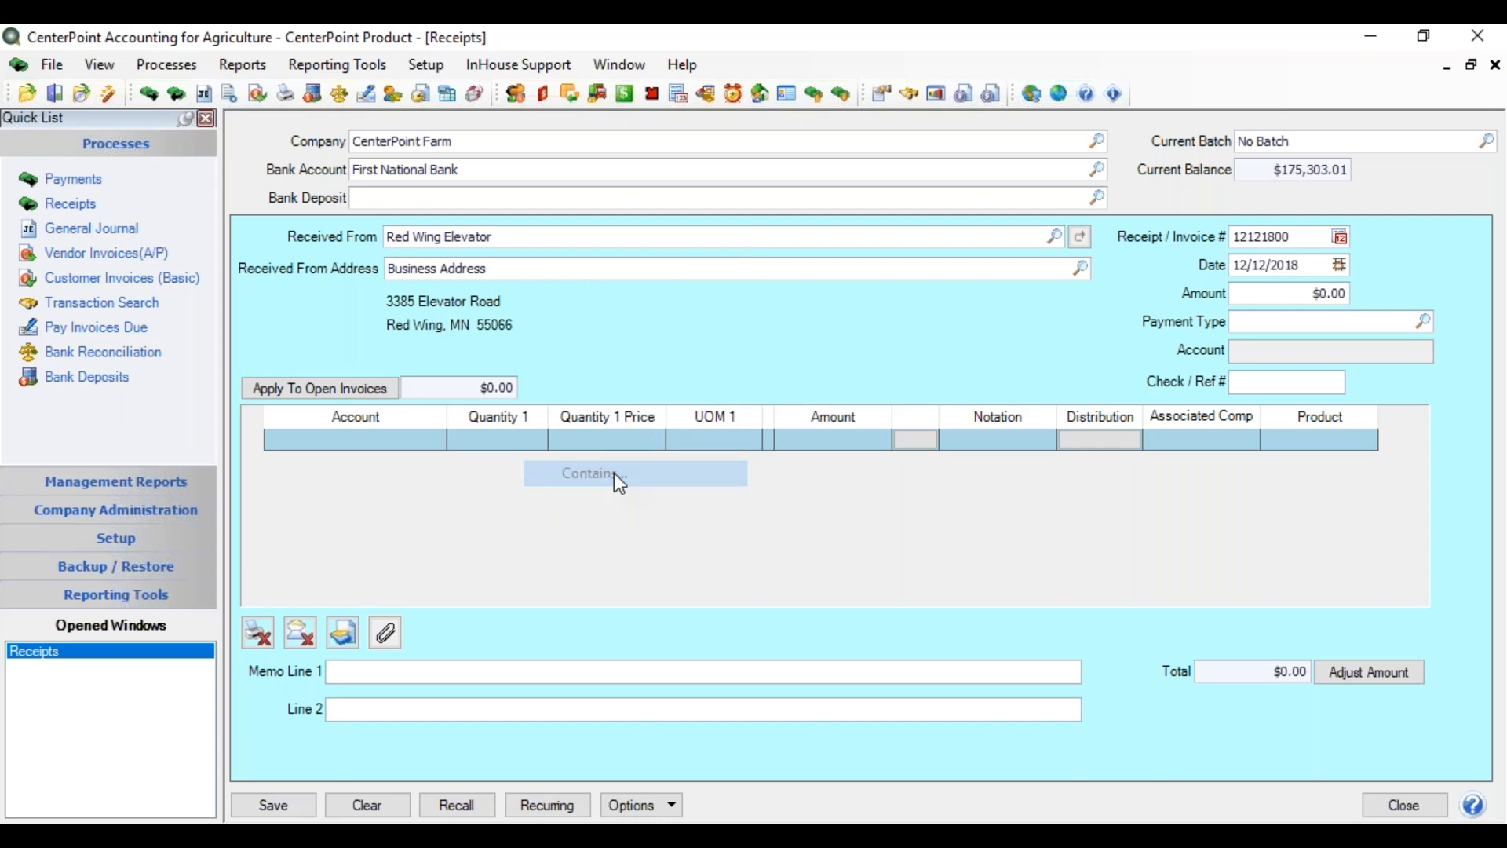
right_click(552, 241)
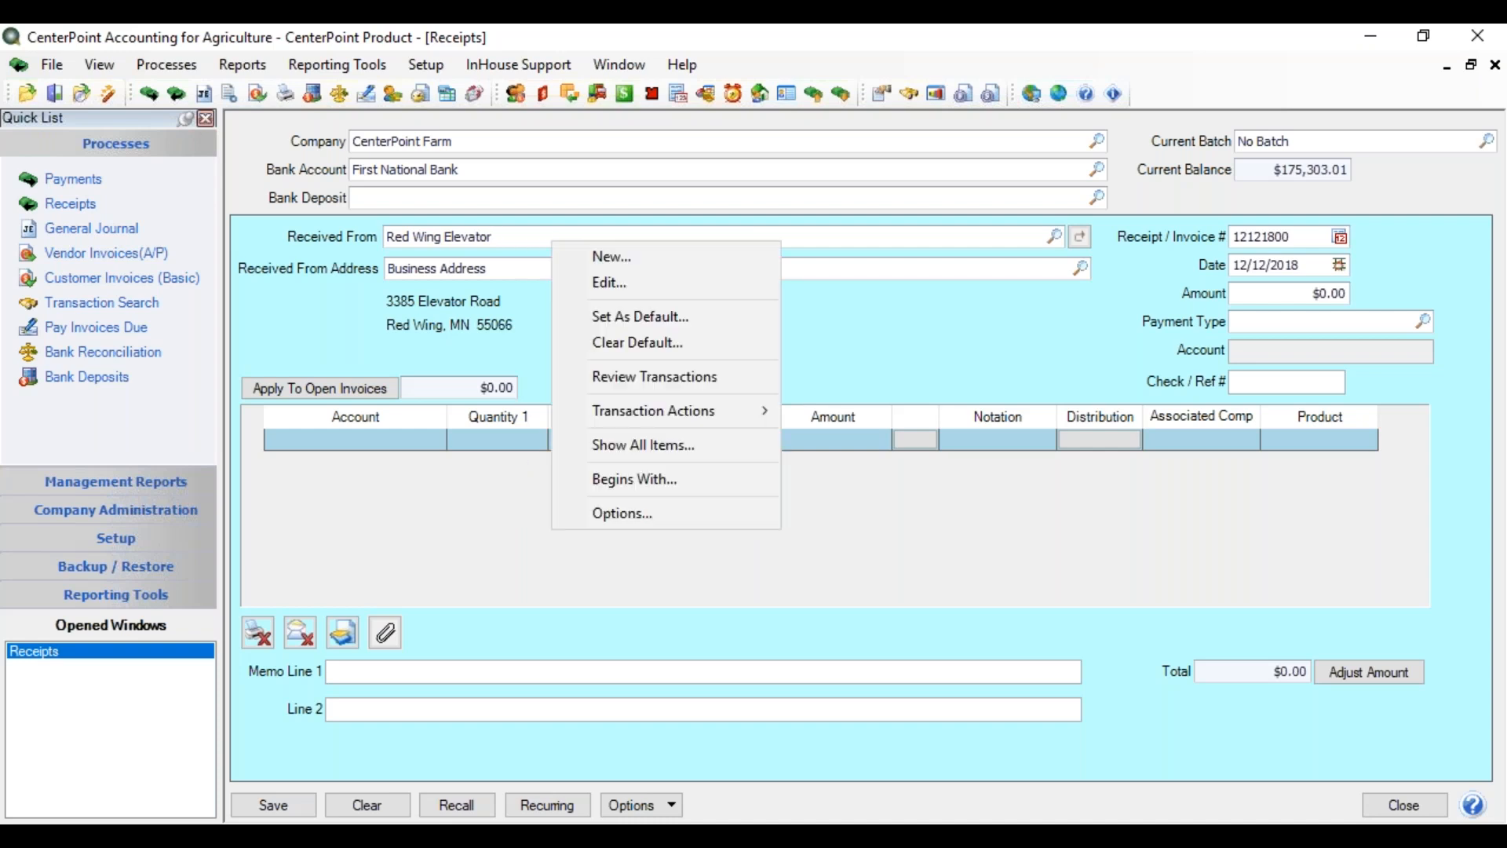
click(619, 513)
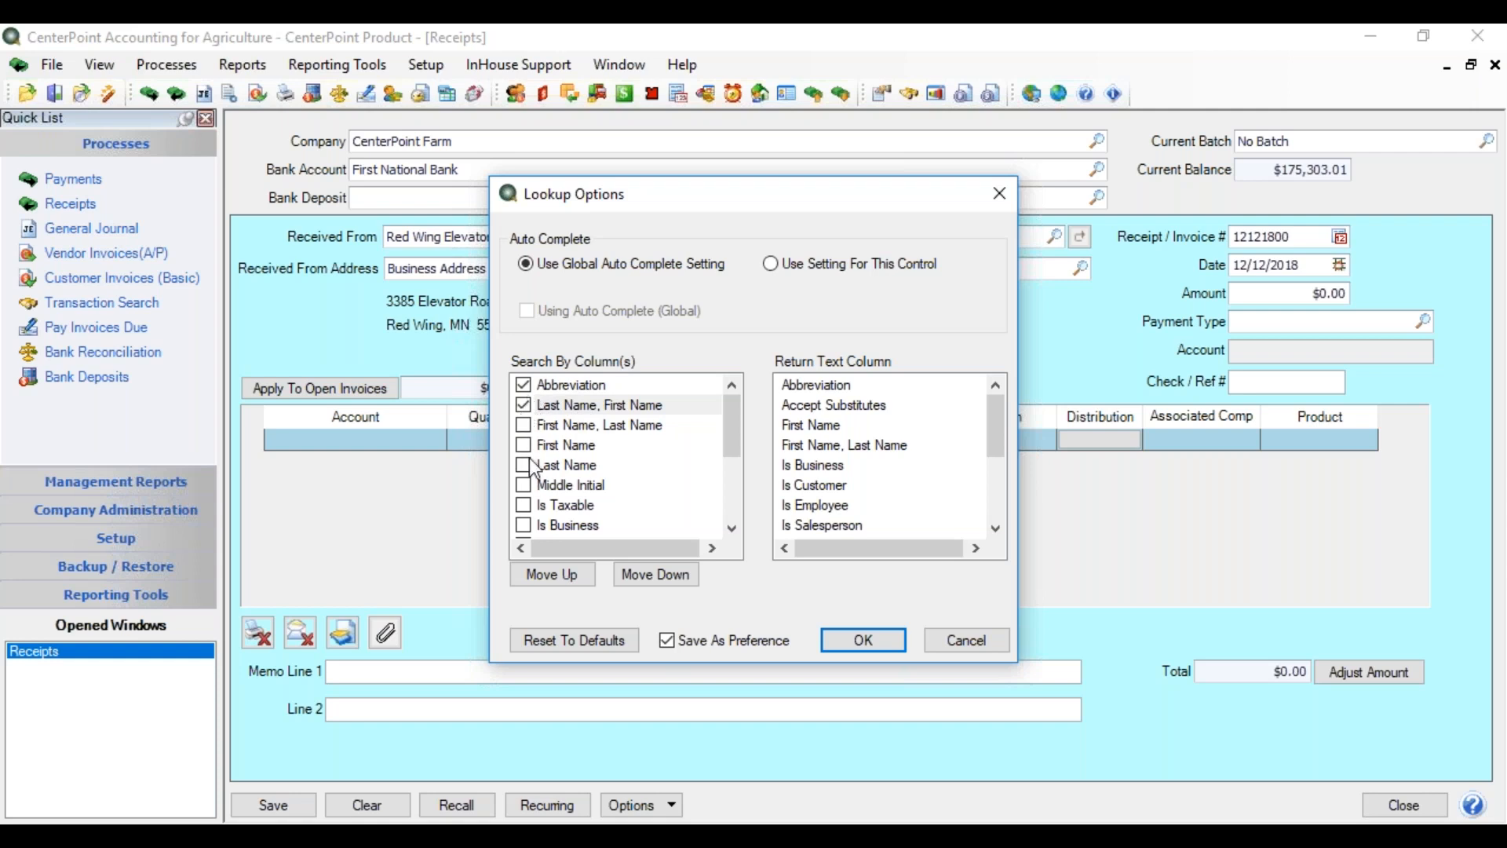
- Move Last Name, First Name above Abbreviation in the Search By Column(s) list
click(542, 407)
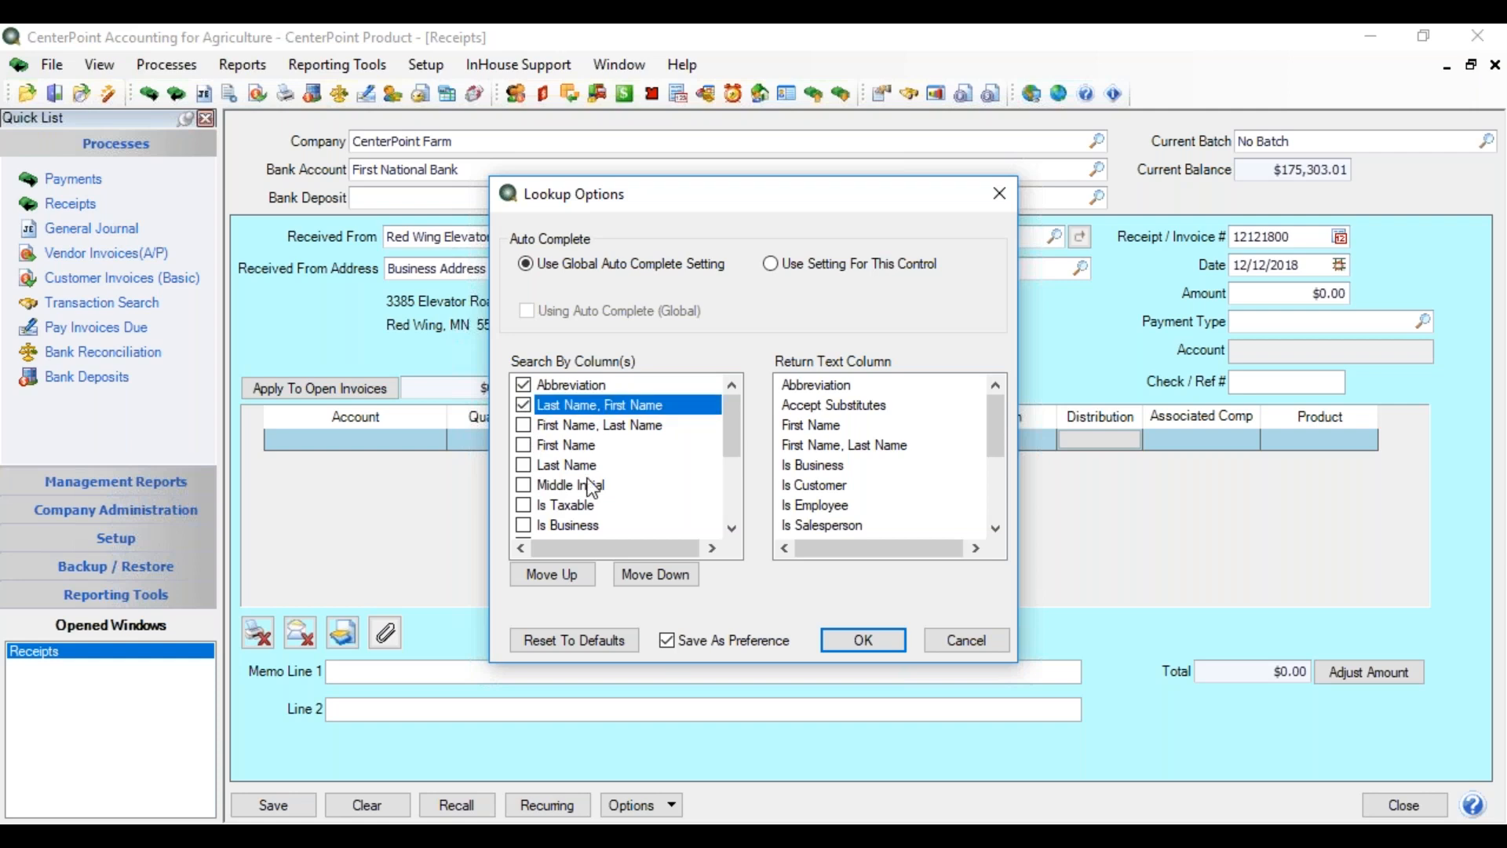
click(569, 574)
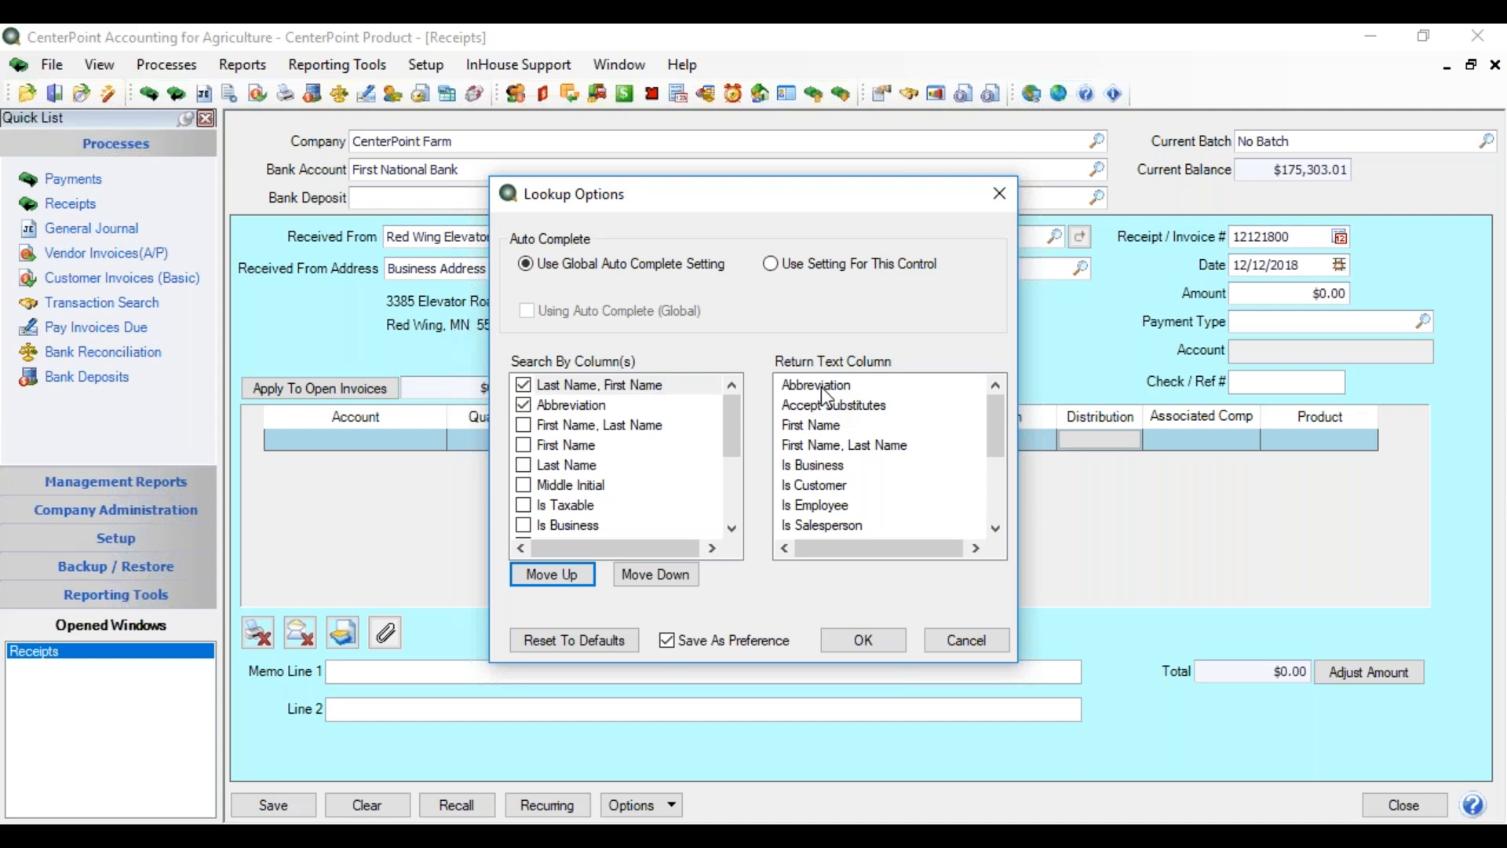
drag(1005, 425, 992, 460)
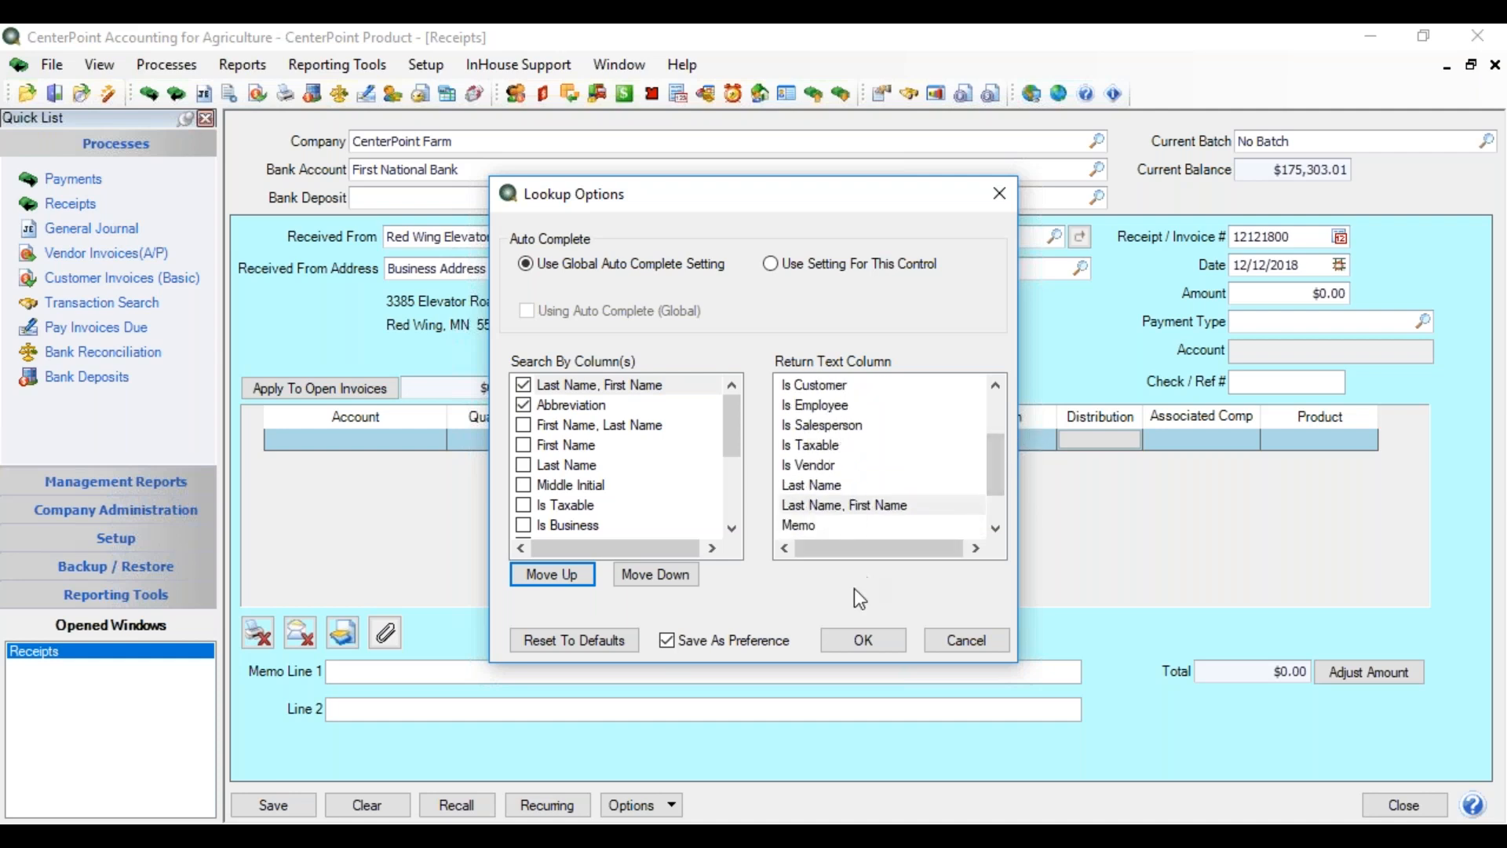
click(853, 642)
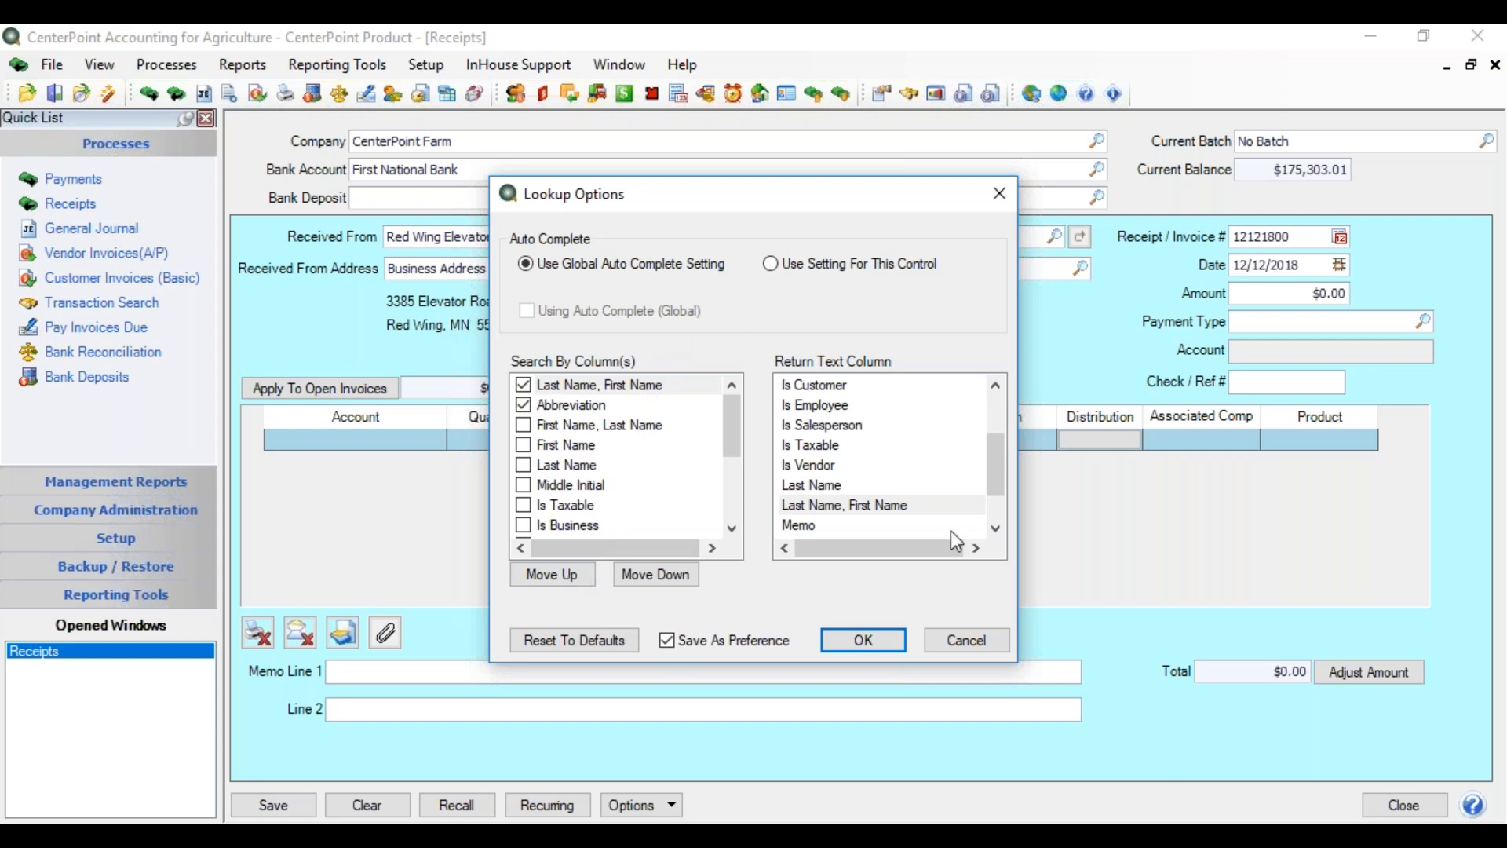
- Accept the lookup options and pick Red Wing Elevator by searching 'red wing'
click(862, 646)
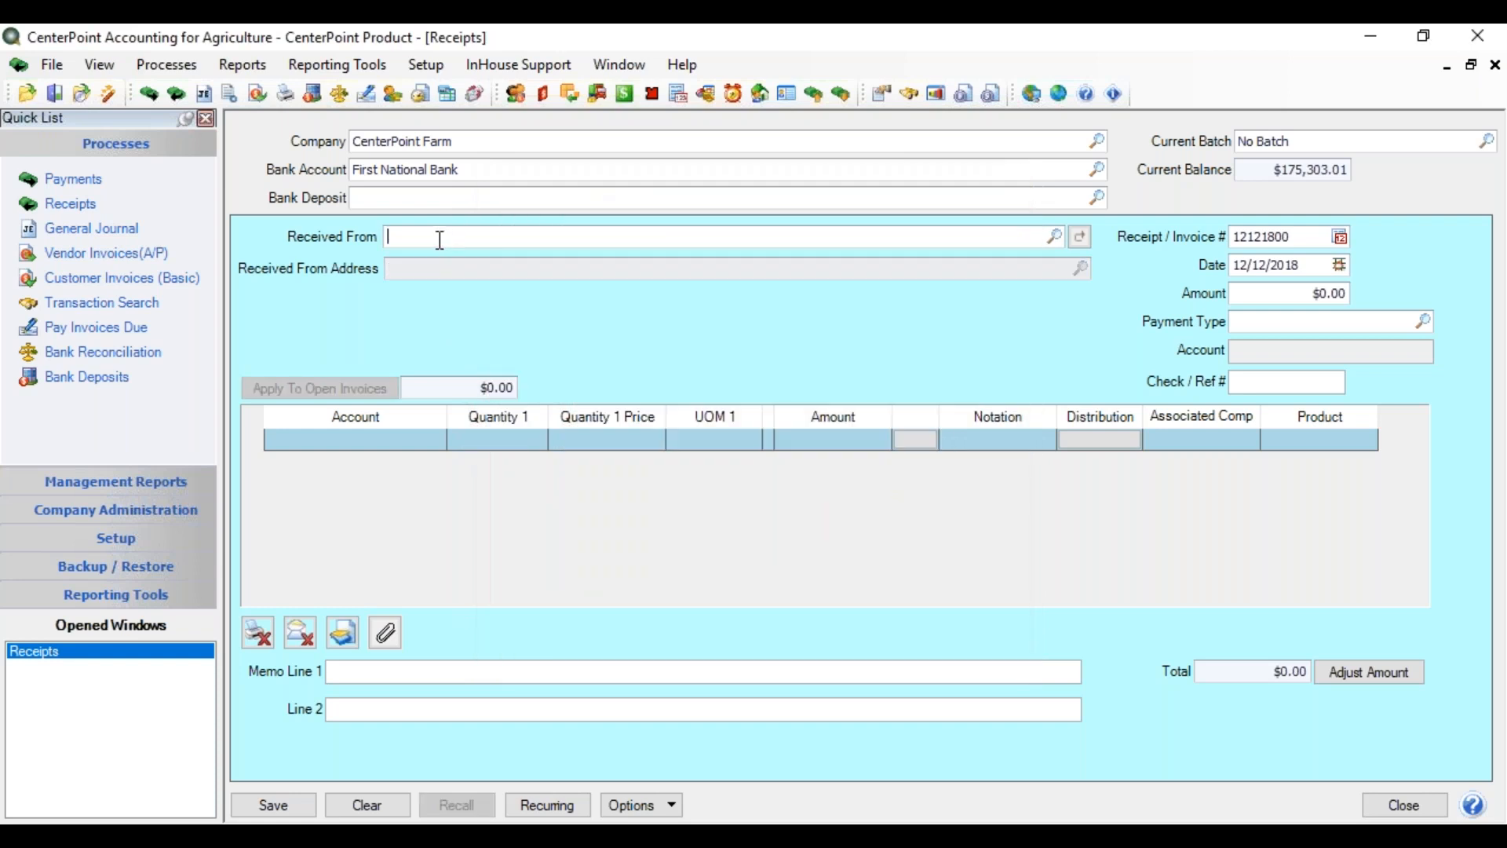
text(red wing)
key(Tab)
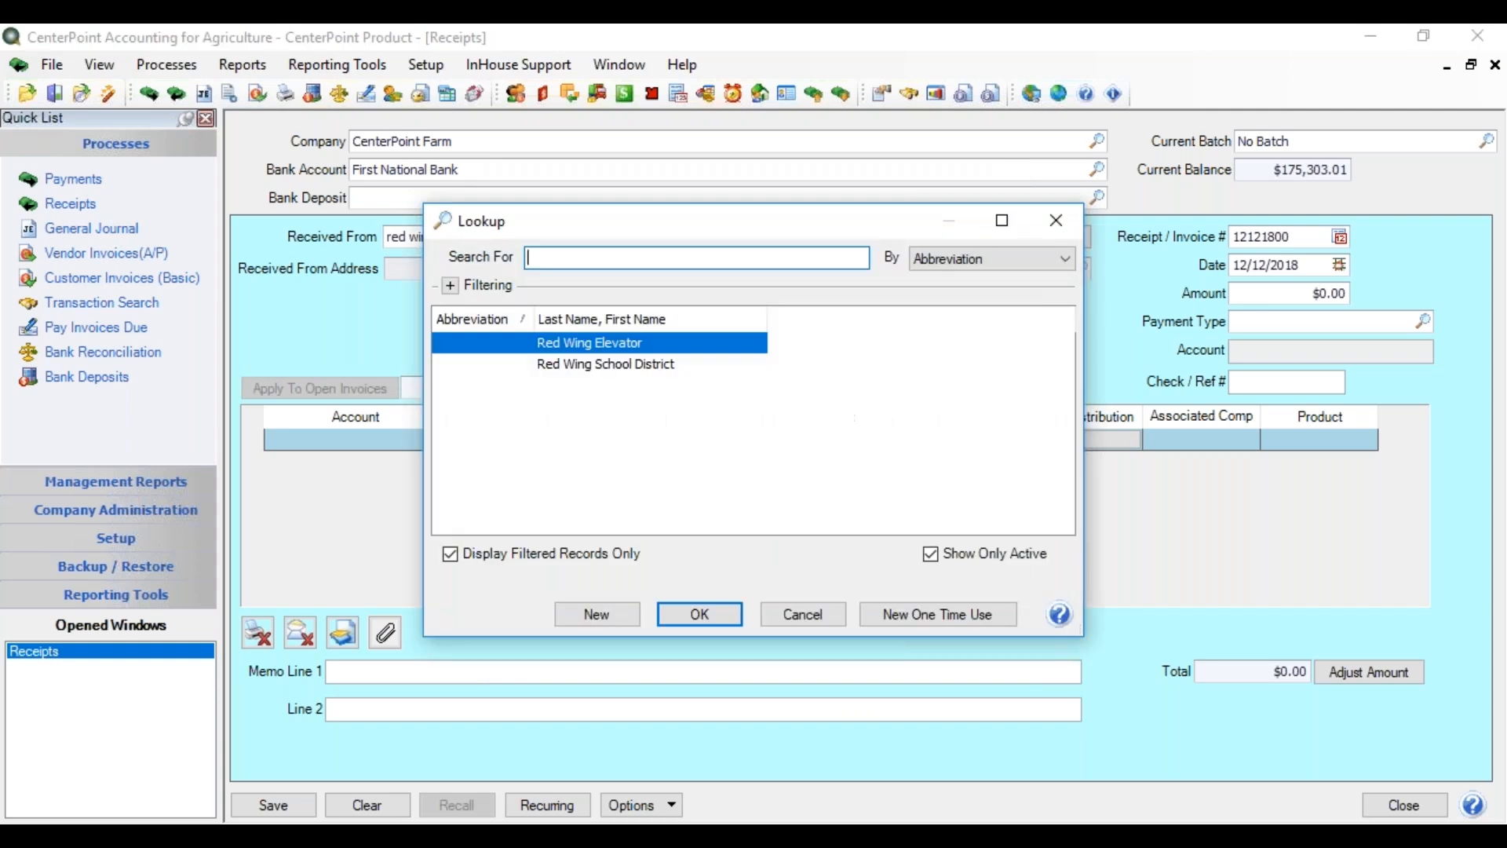
key(Return)
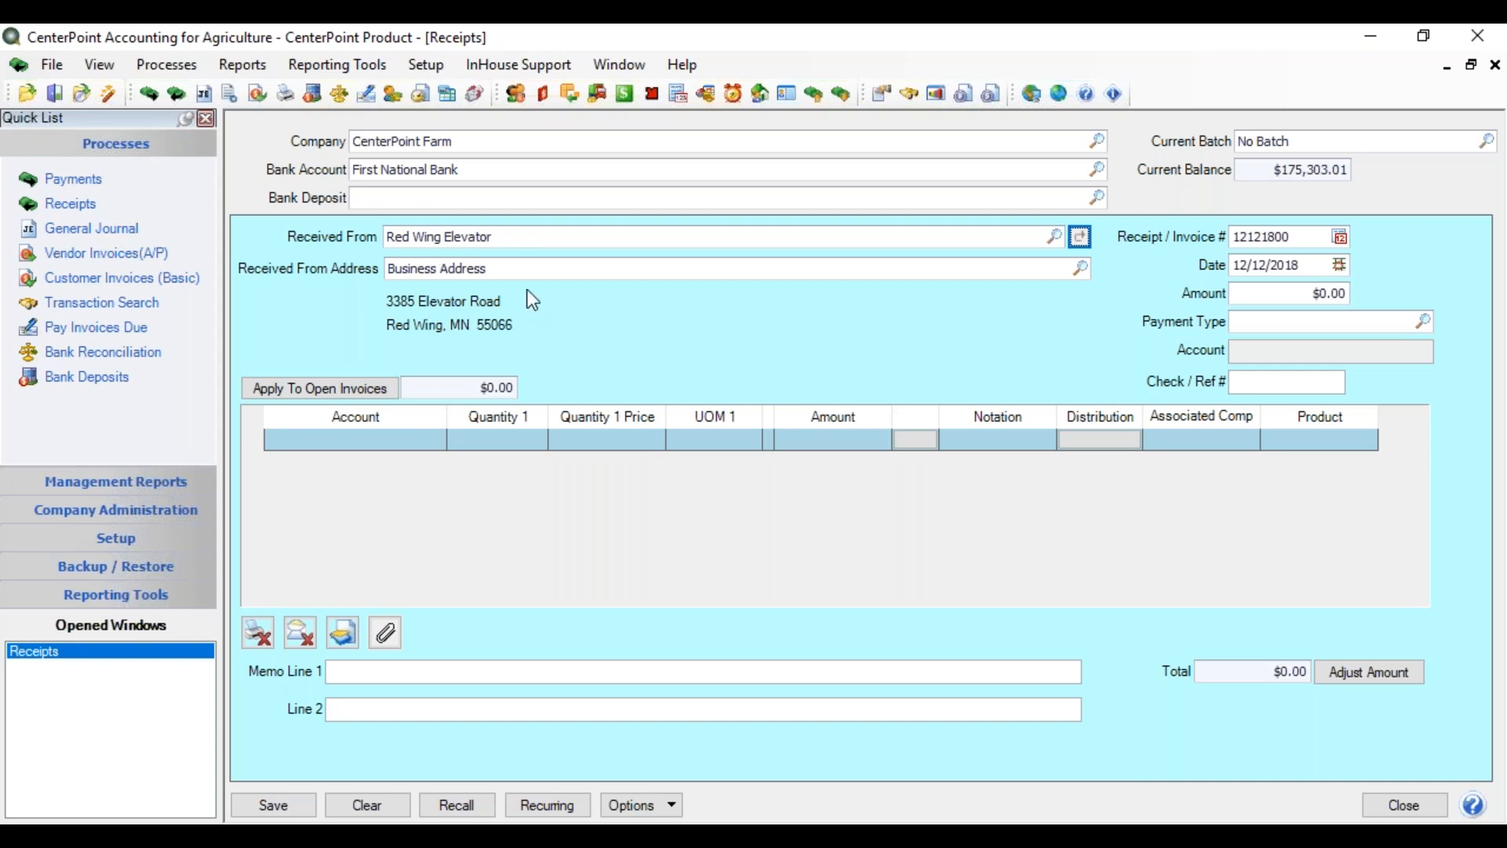
click(1082, 266)
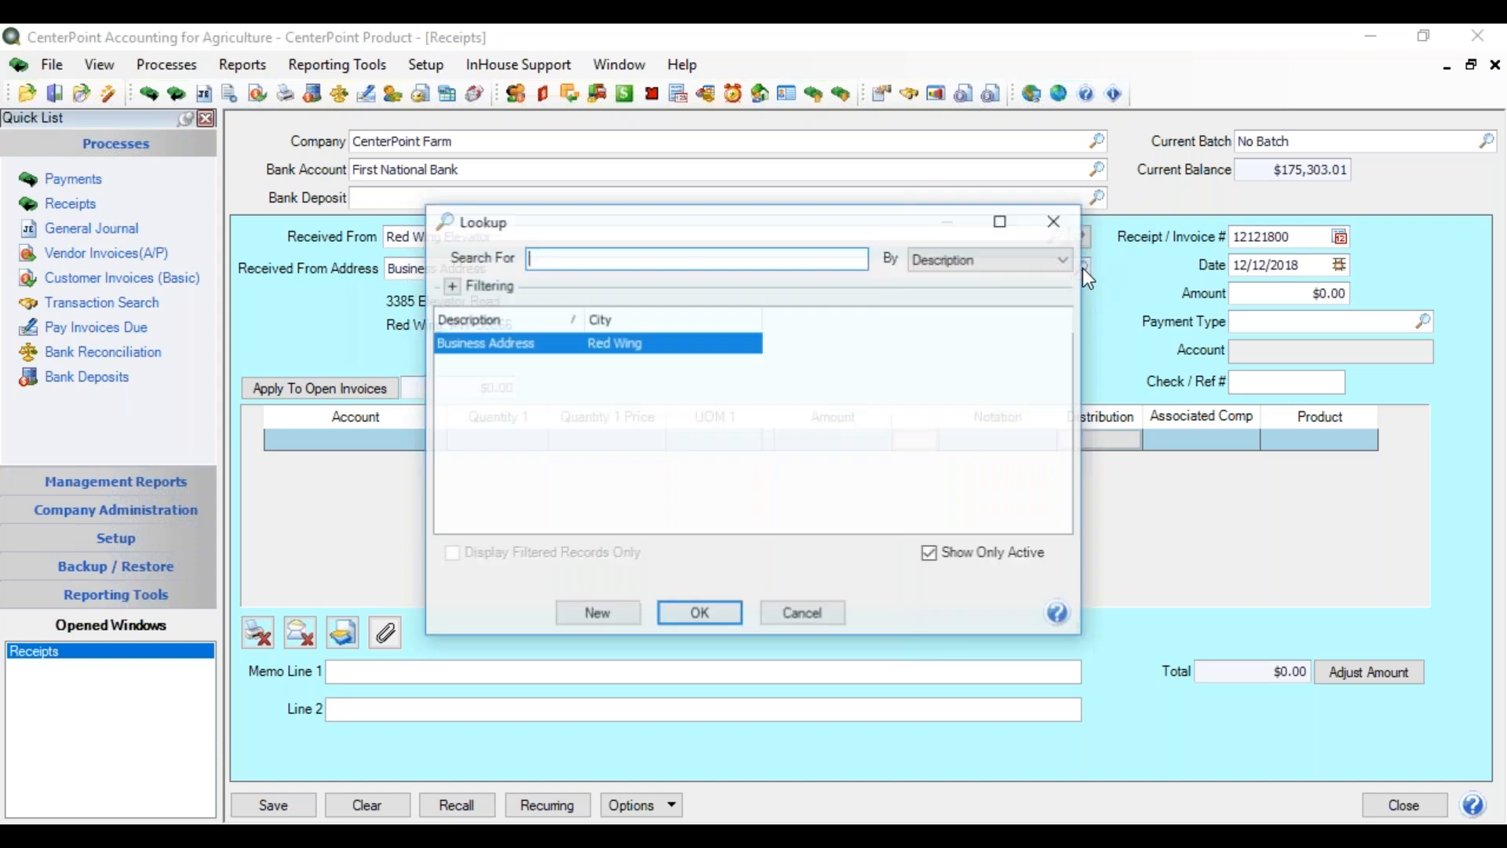
click(777, 609)
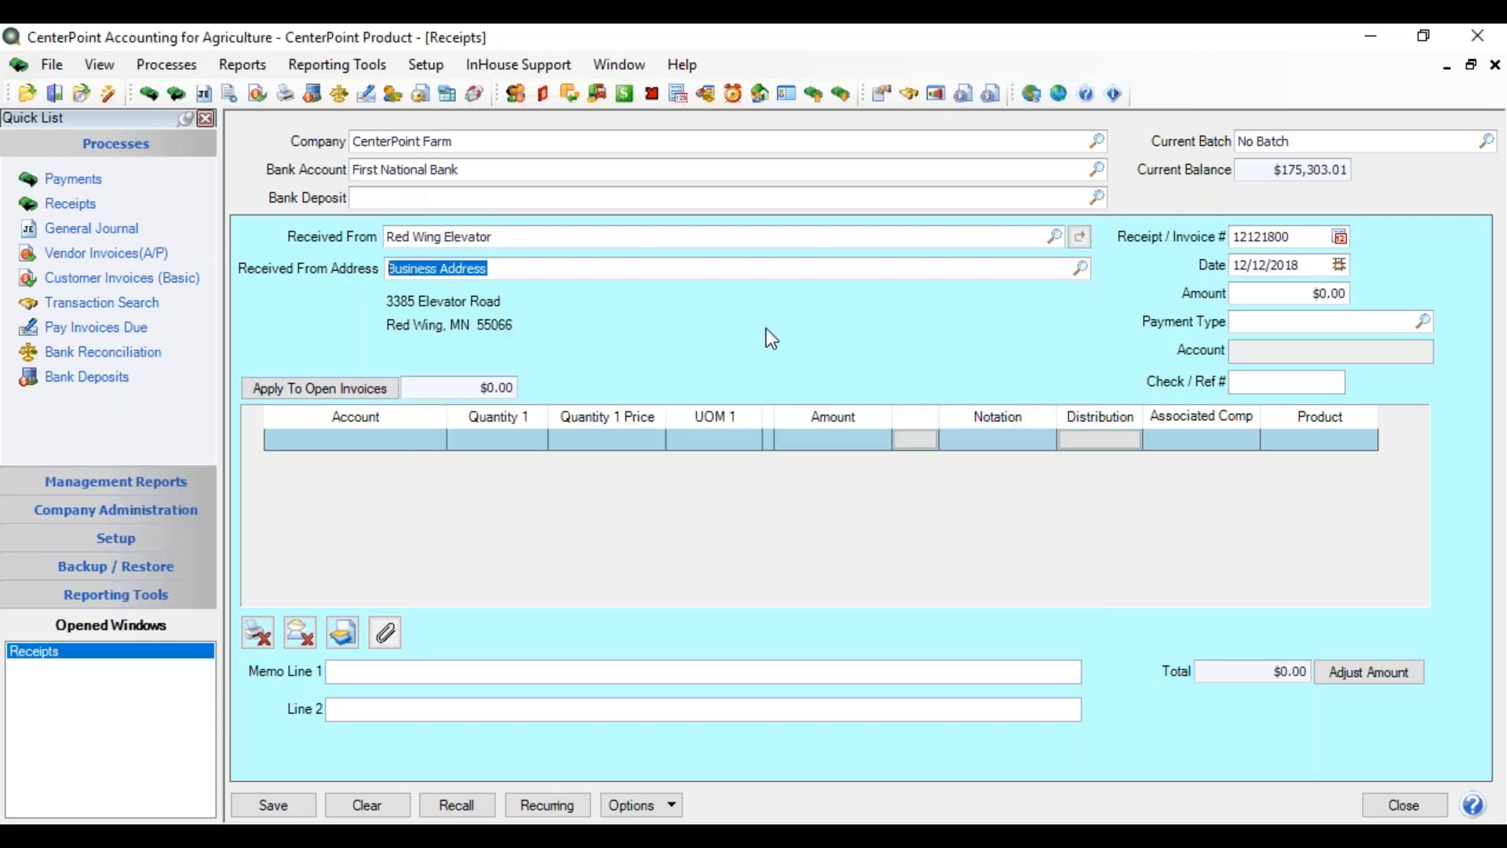
key(Tab)
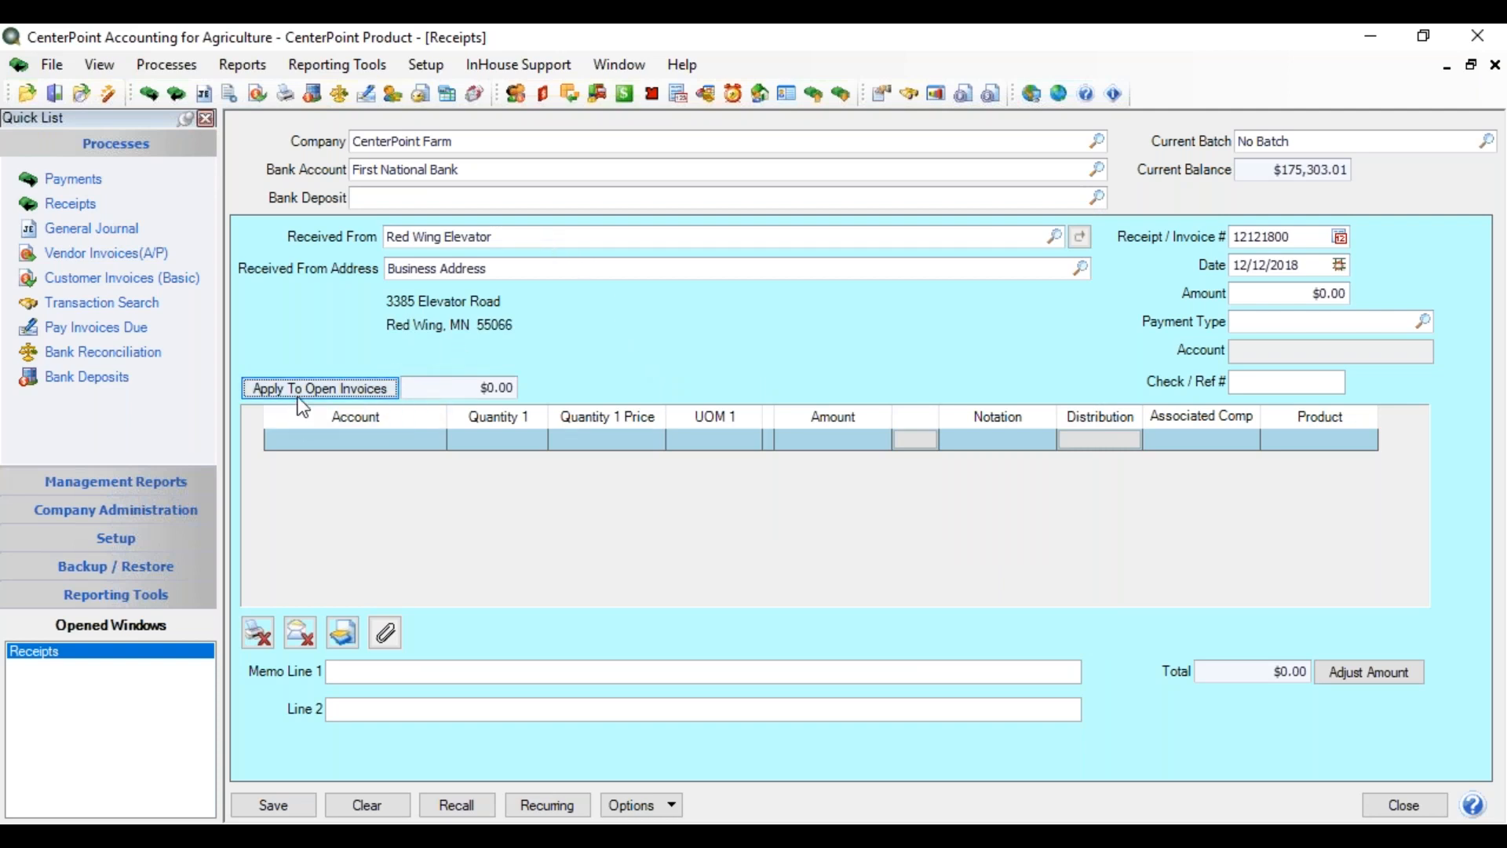
click(356, 393)
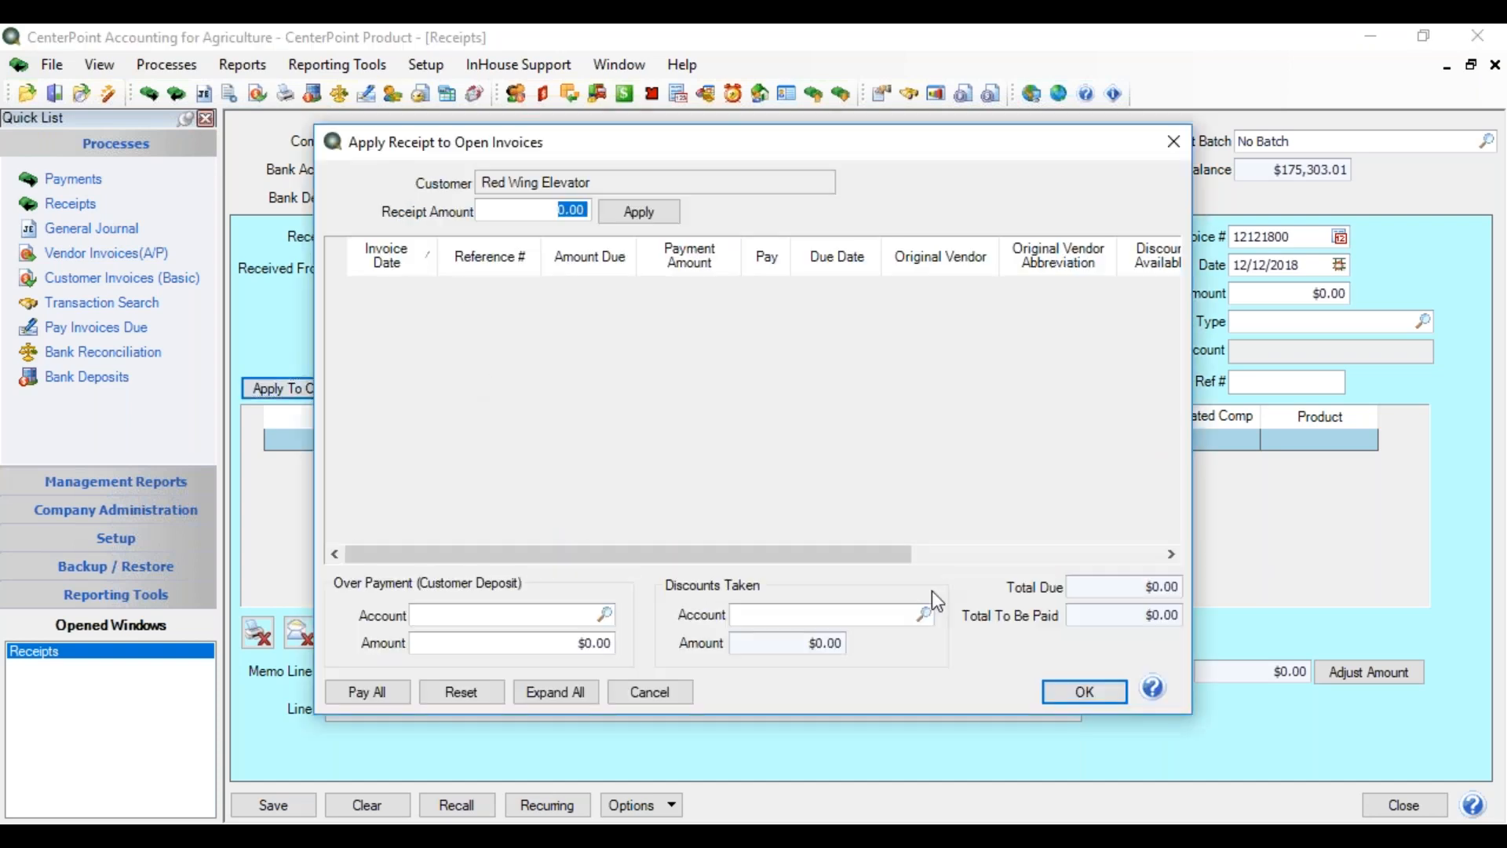
click(1089, 693)
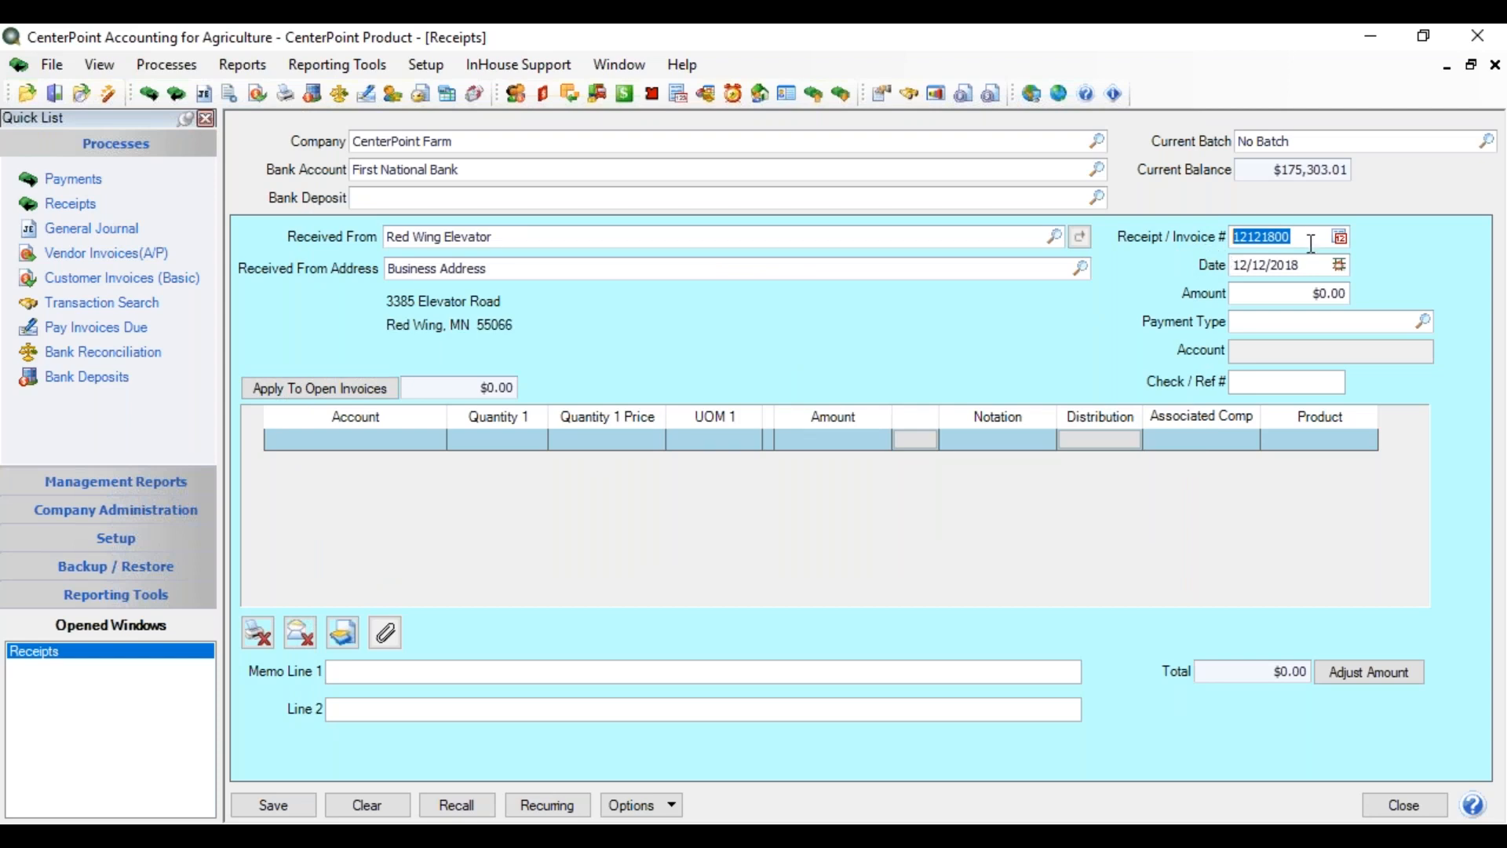
click(1343, 238)
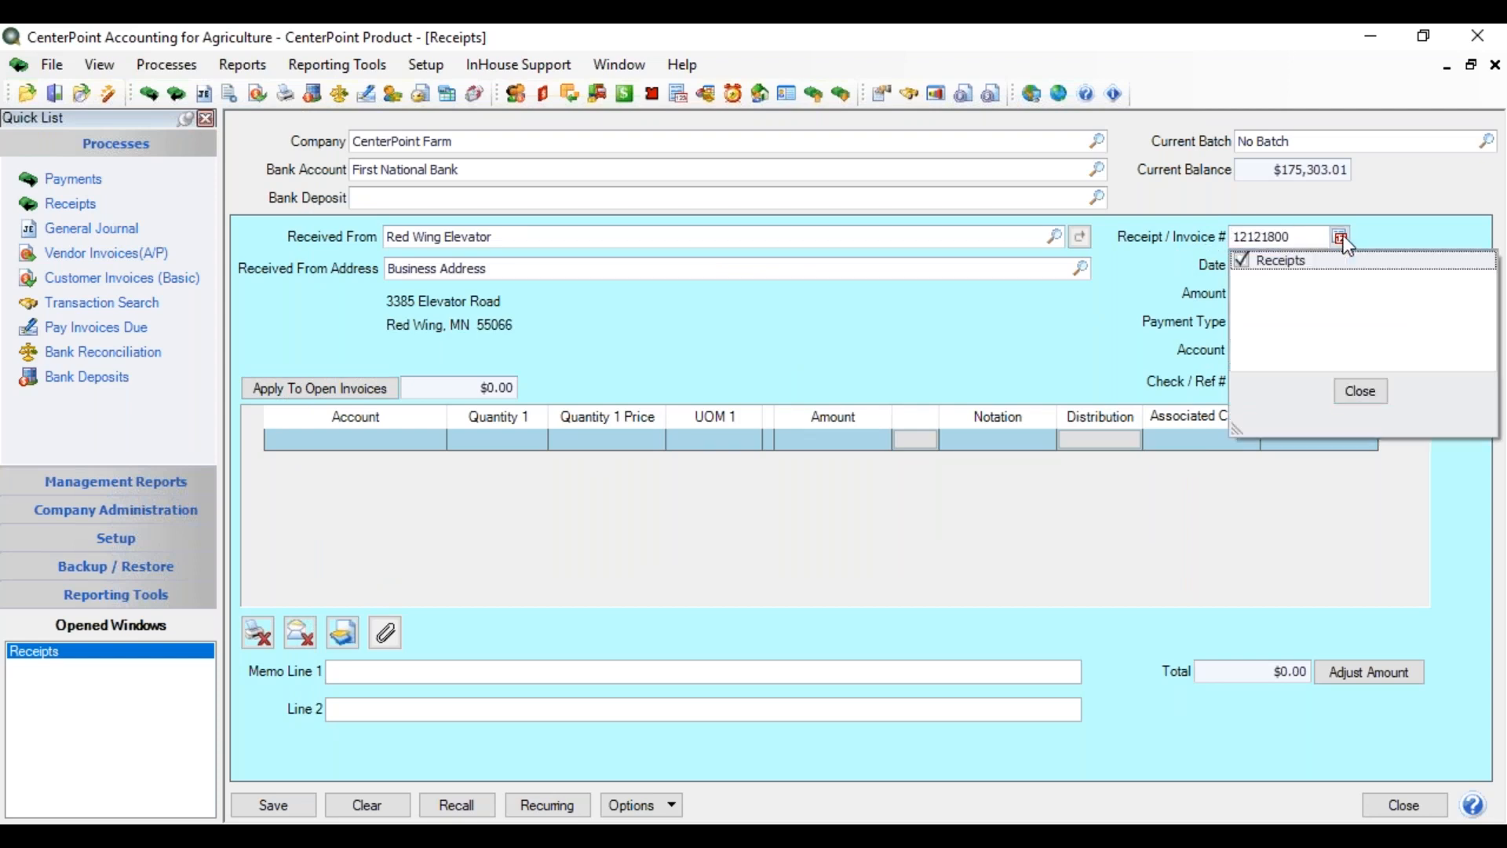
click(1358, 393)
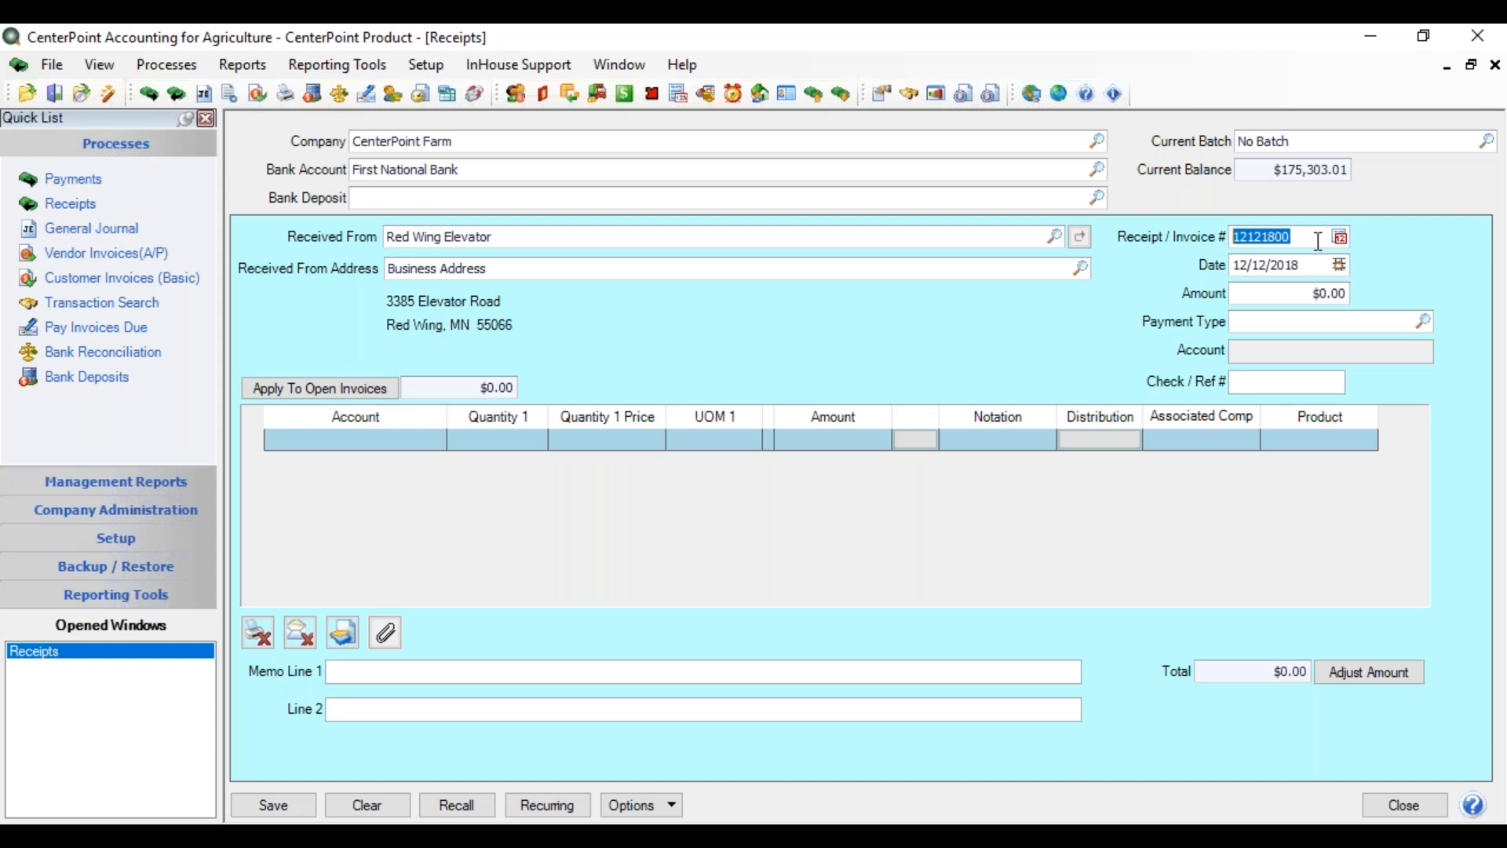
key(Tab)
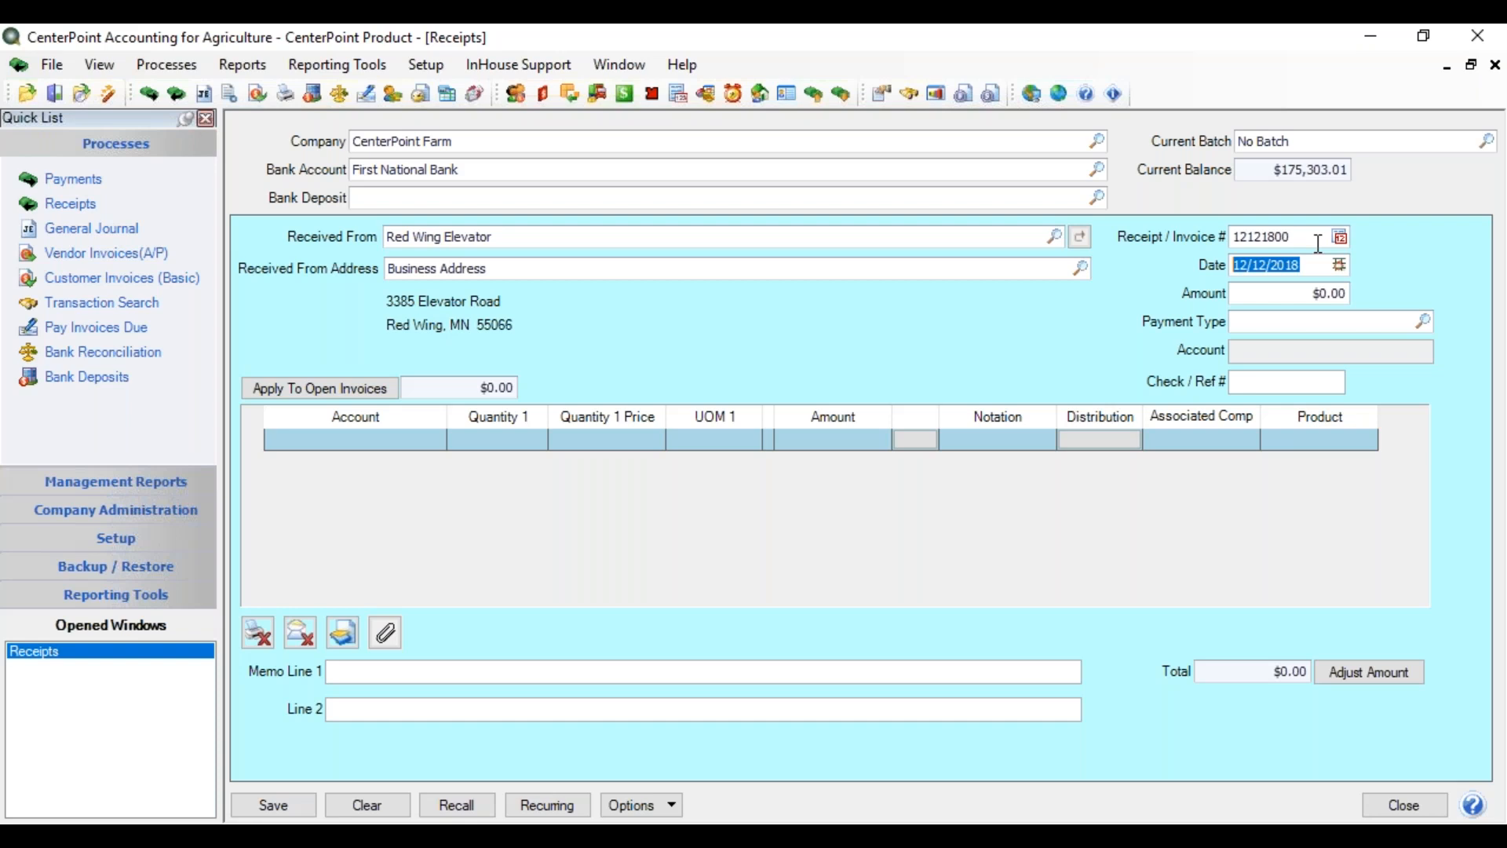
- Try receipt dates 12/05/2018 and 11/30/2018 by typing 05 and 1130
text(05)
key(Tab)
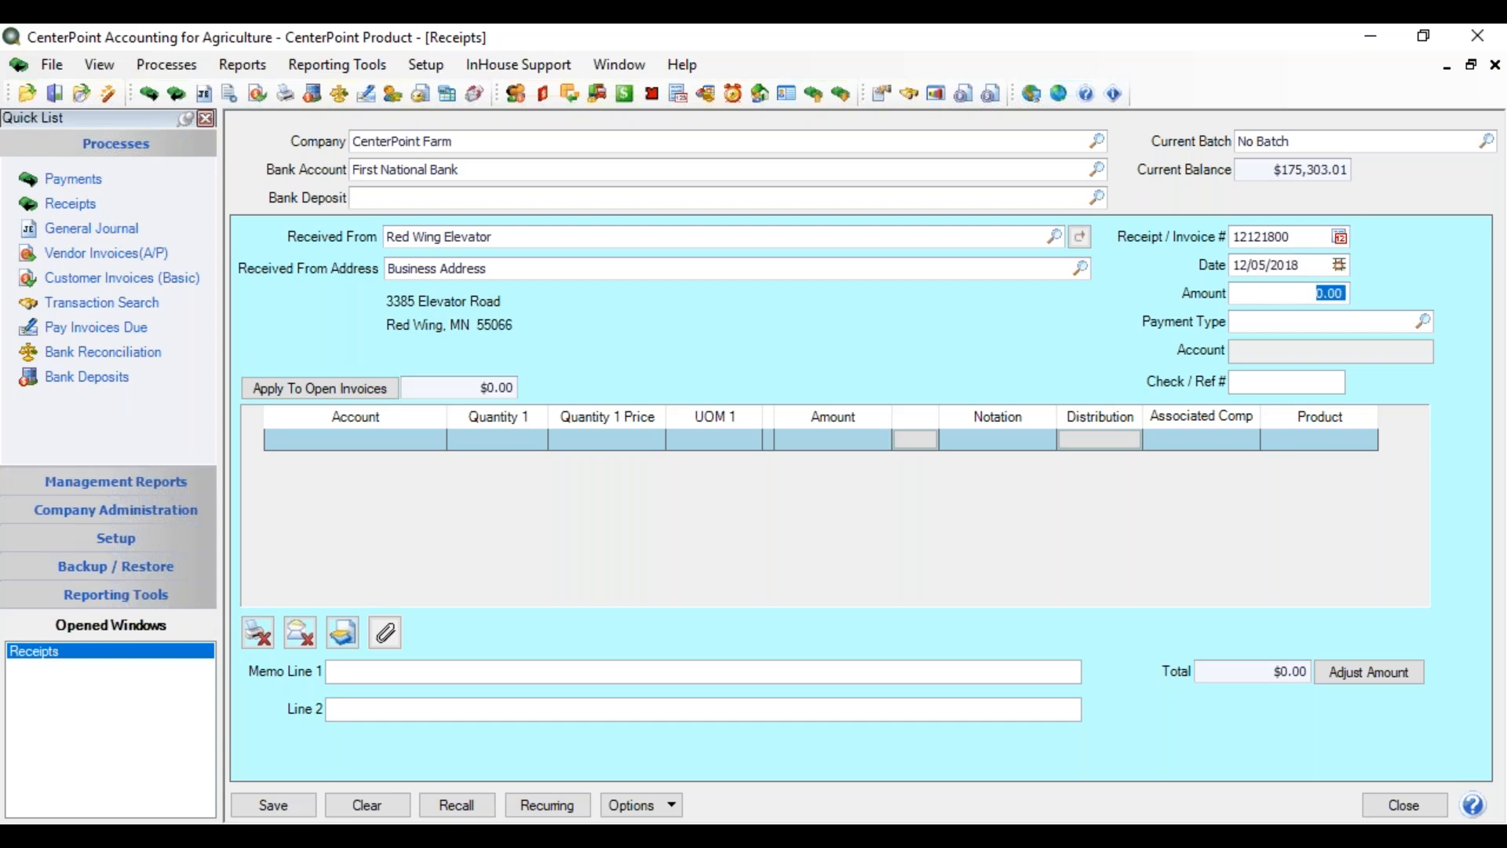
click(1308, 273)
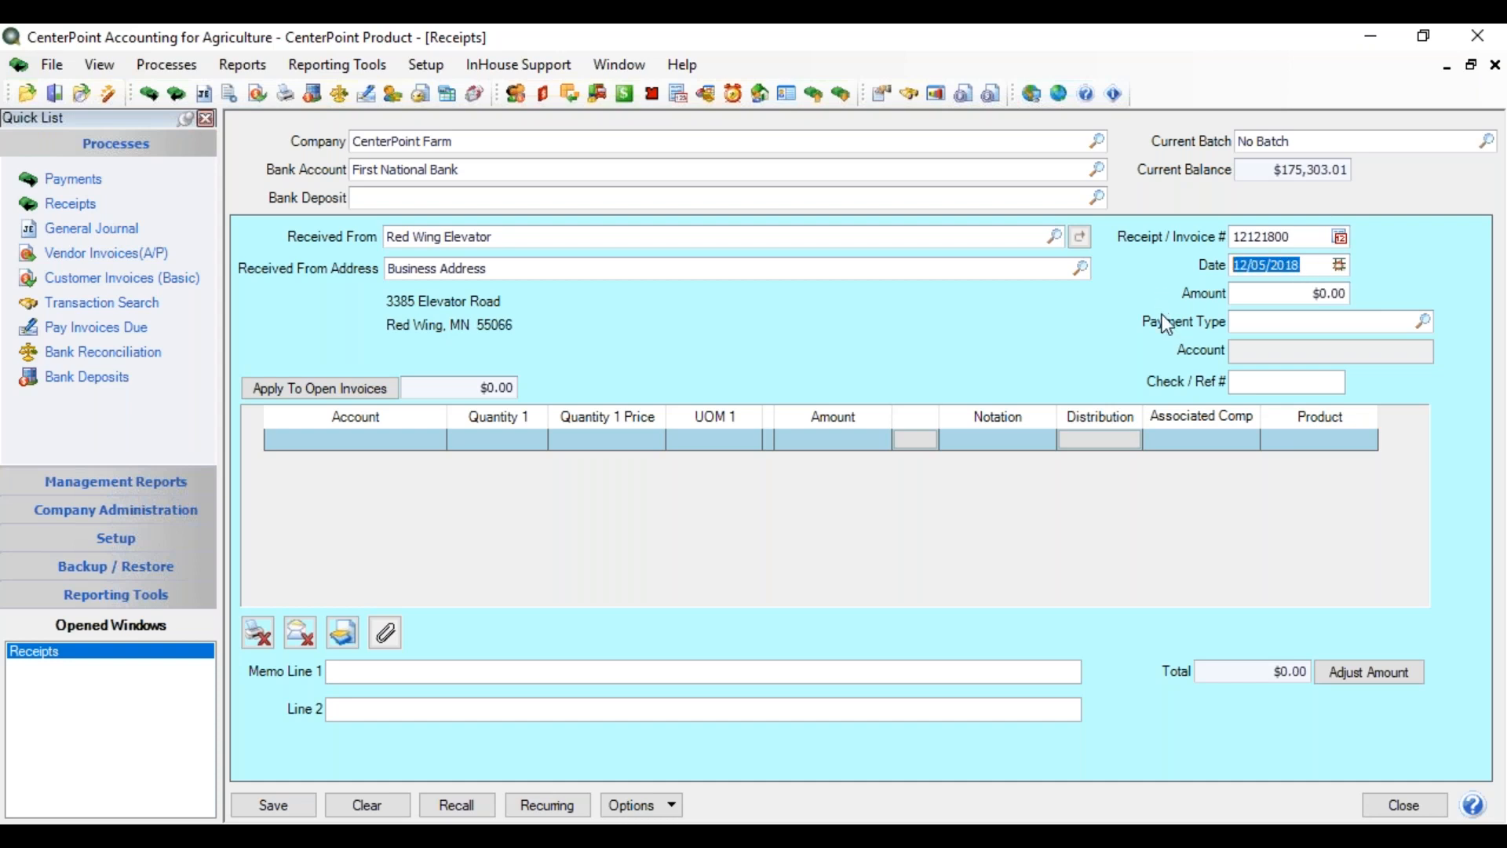
text(1130)
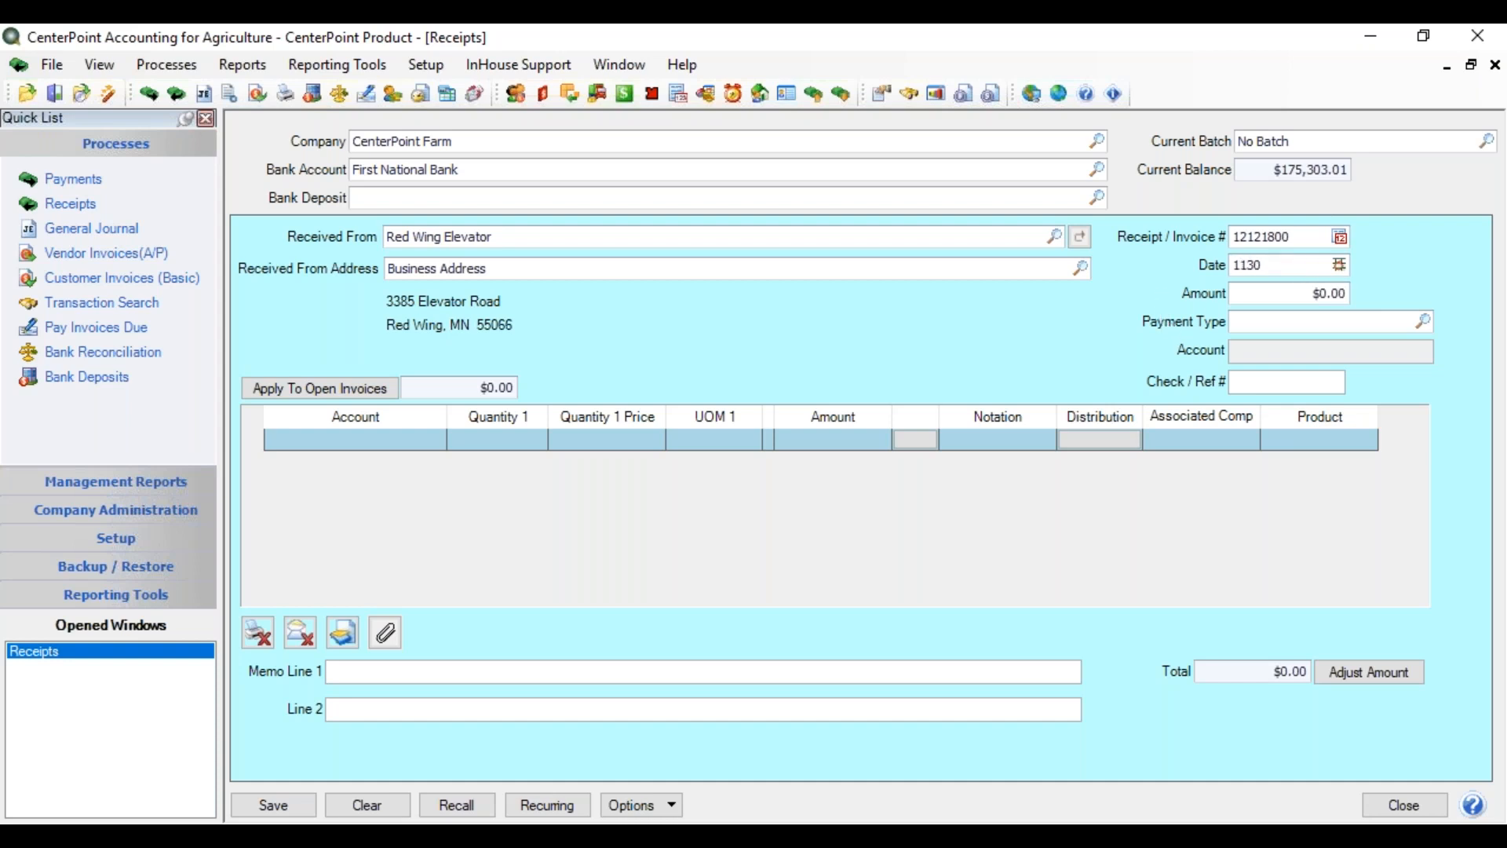
key(Tab)
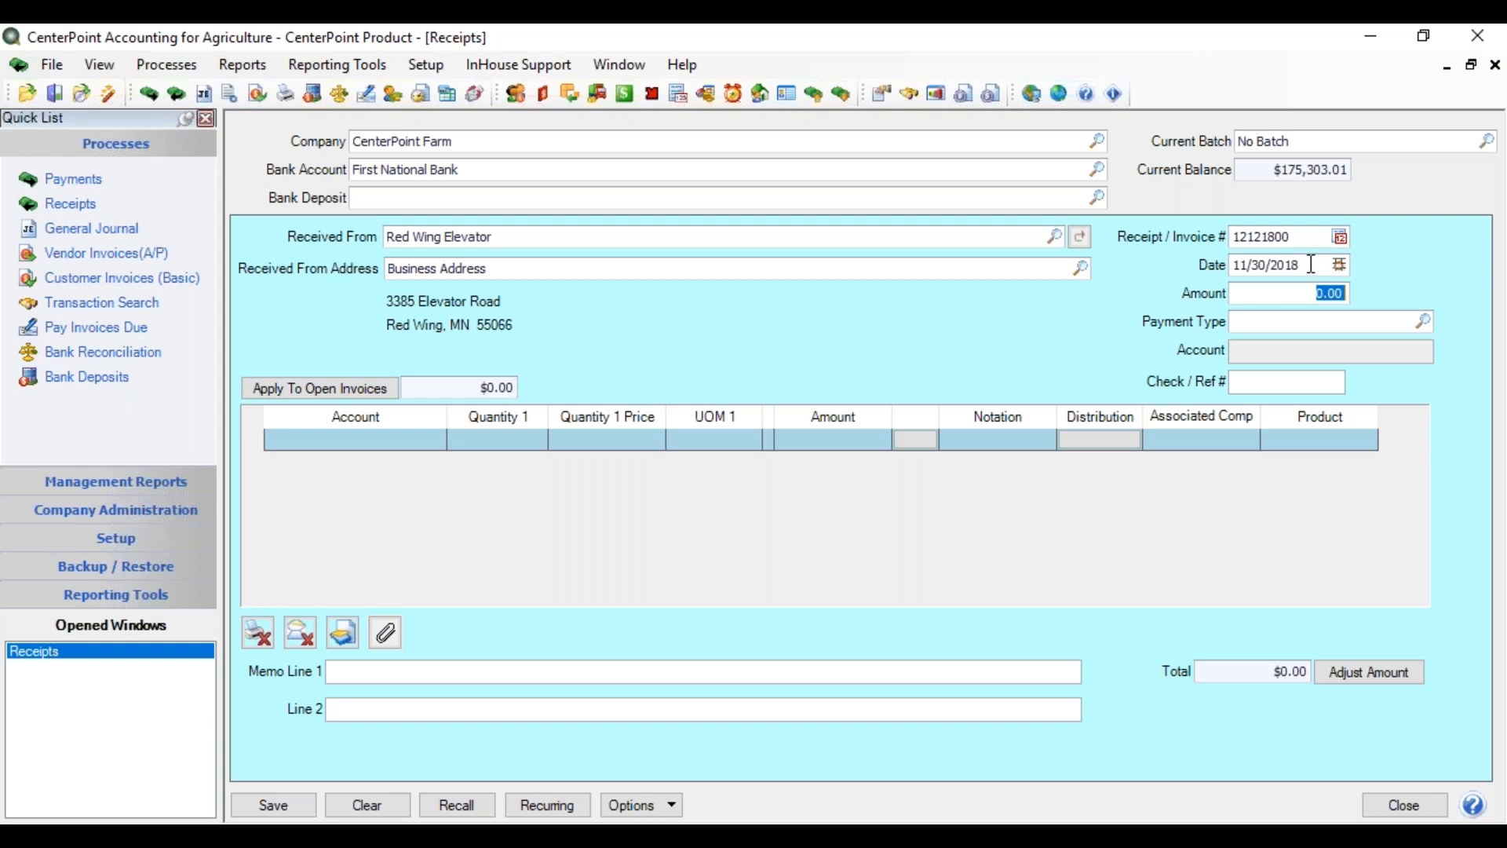
- Pick November 14 from the calendar, then settle on 12/15/2018
click(1343, 267)
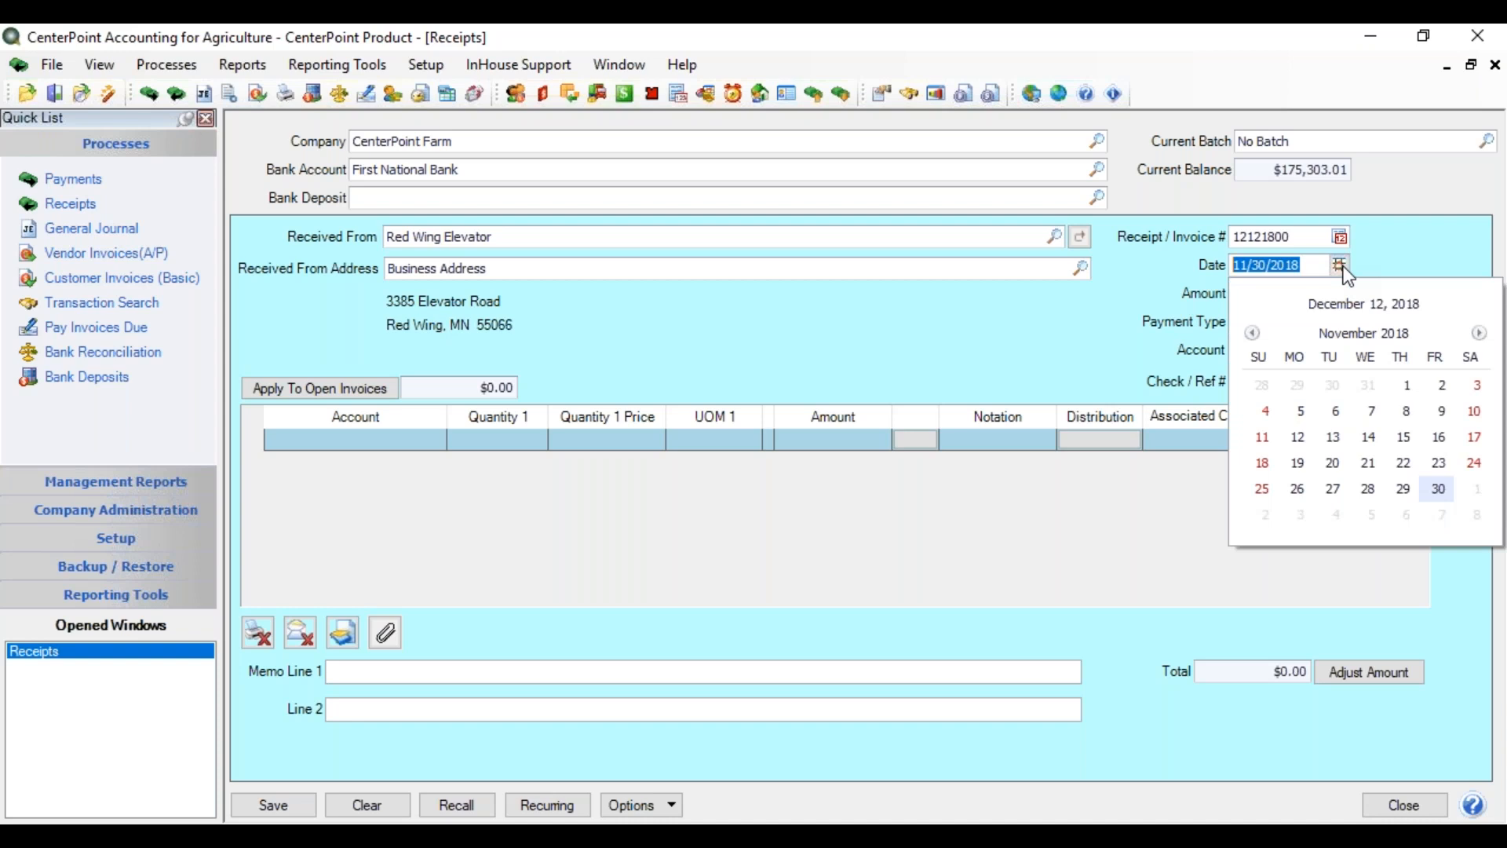
click(1368, 438)
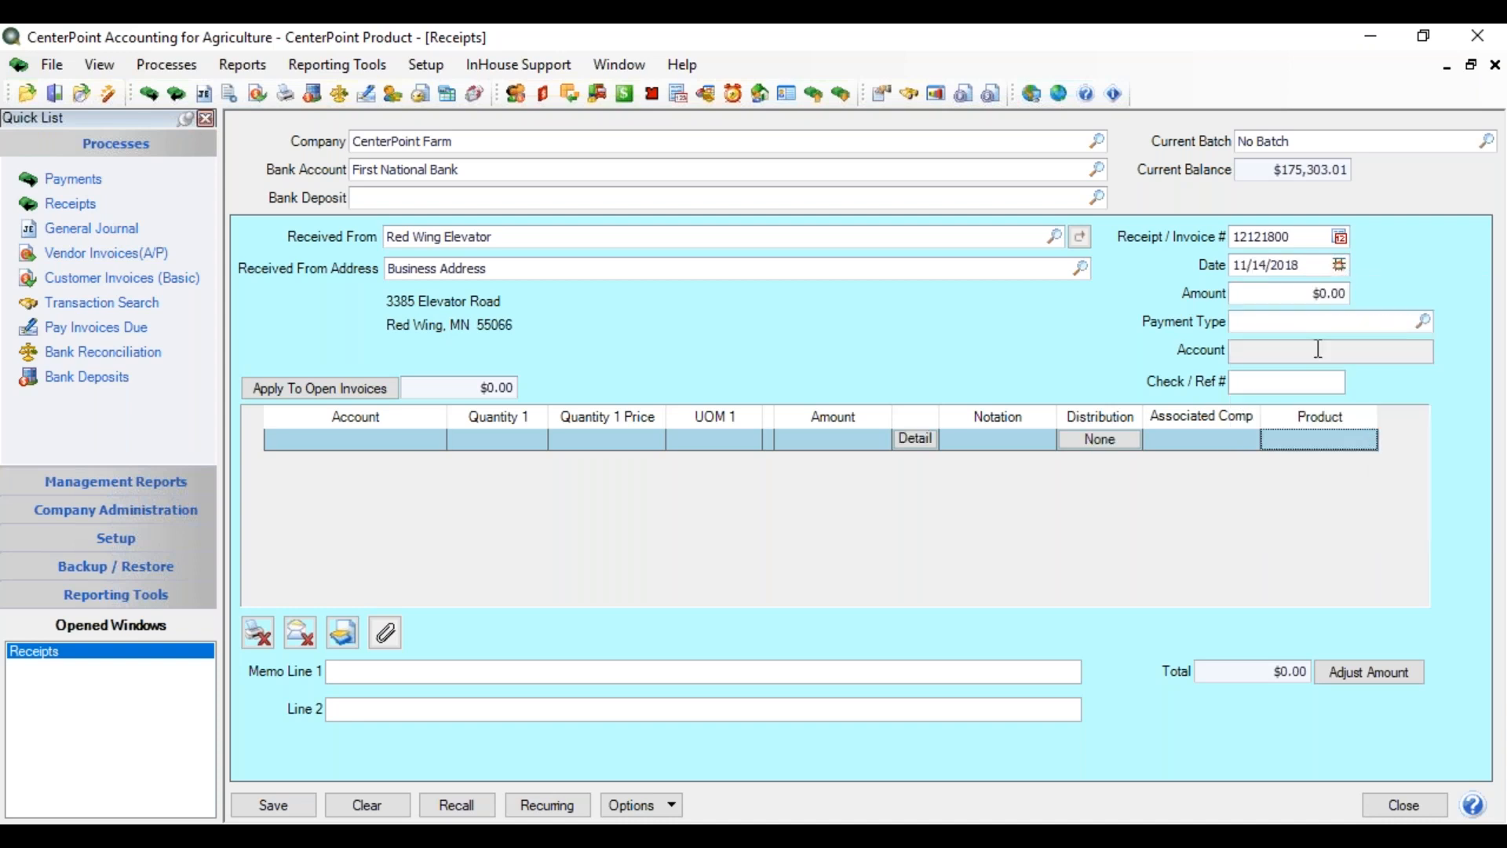
click(1313, 266)
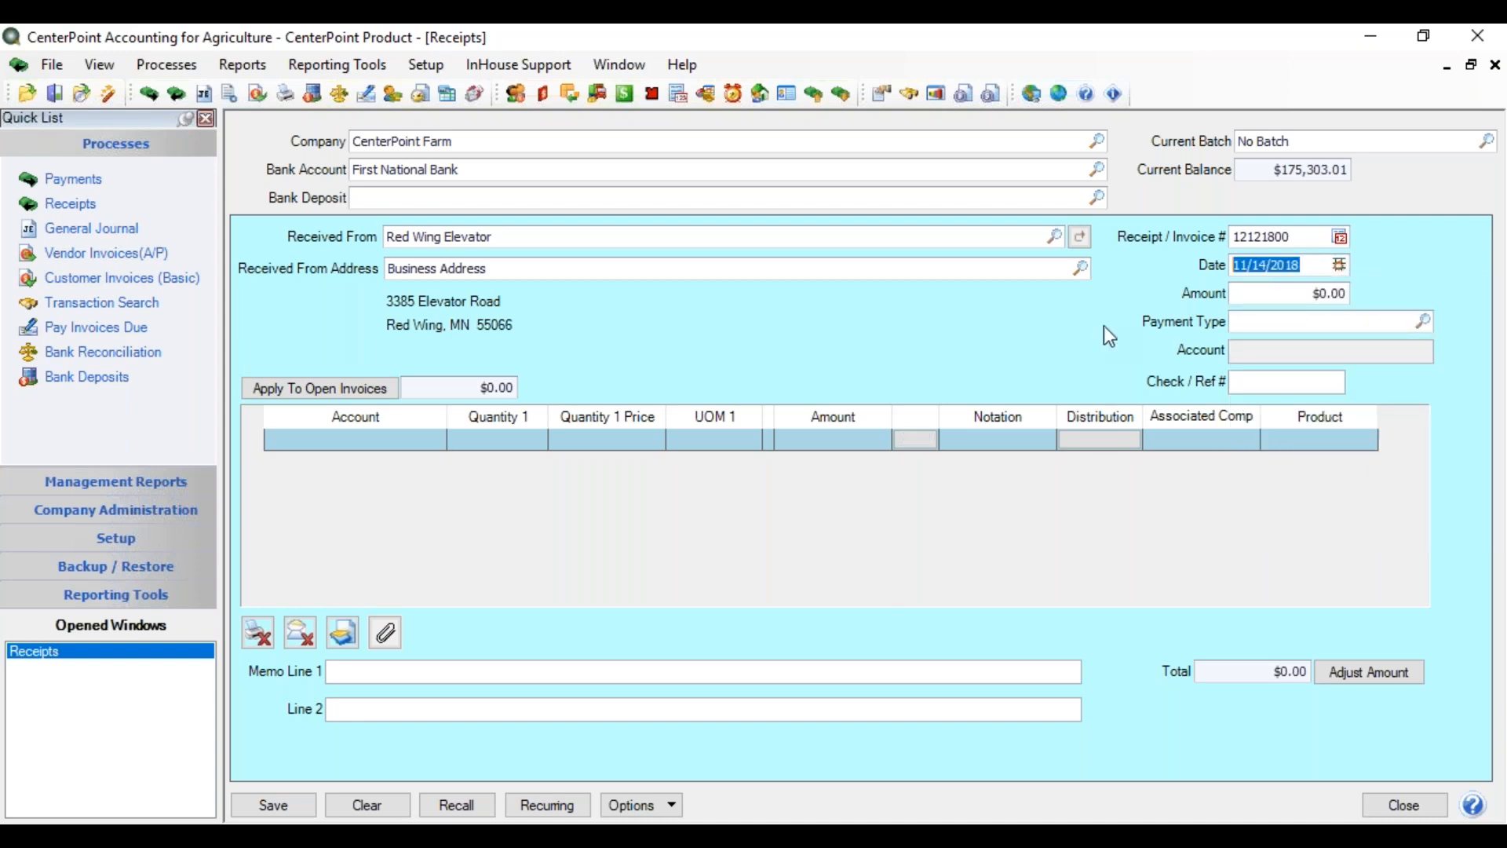
text(12/15)
key(Tab)
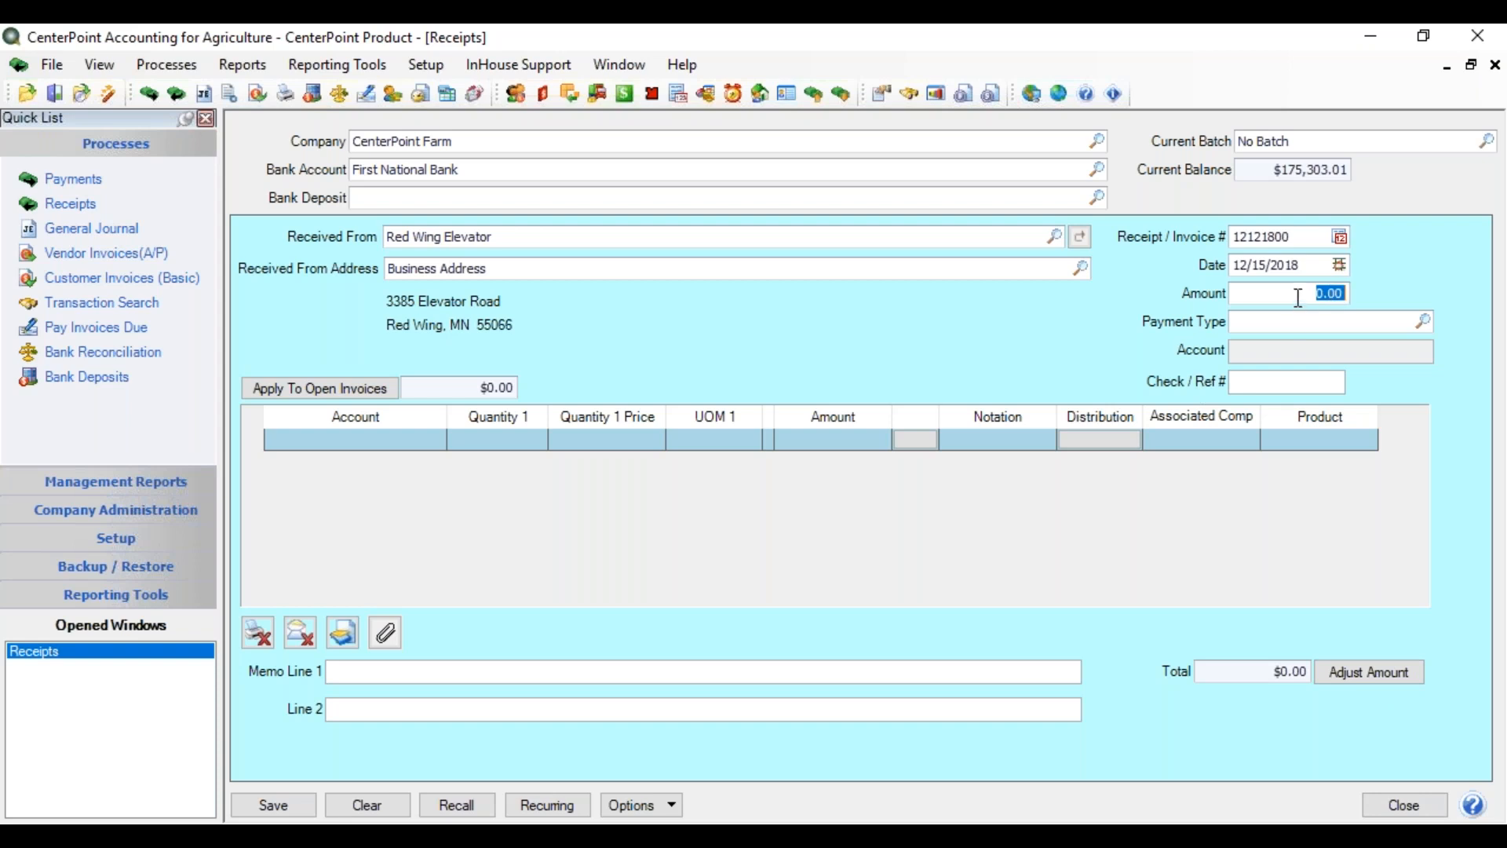
- Replace the amount with 10000 and list payment types Cash, Check, Credit Card
drag(1300, 295, 1402, 296)
text(10000)
key(Tab)
click(1424, 320)
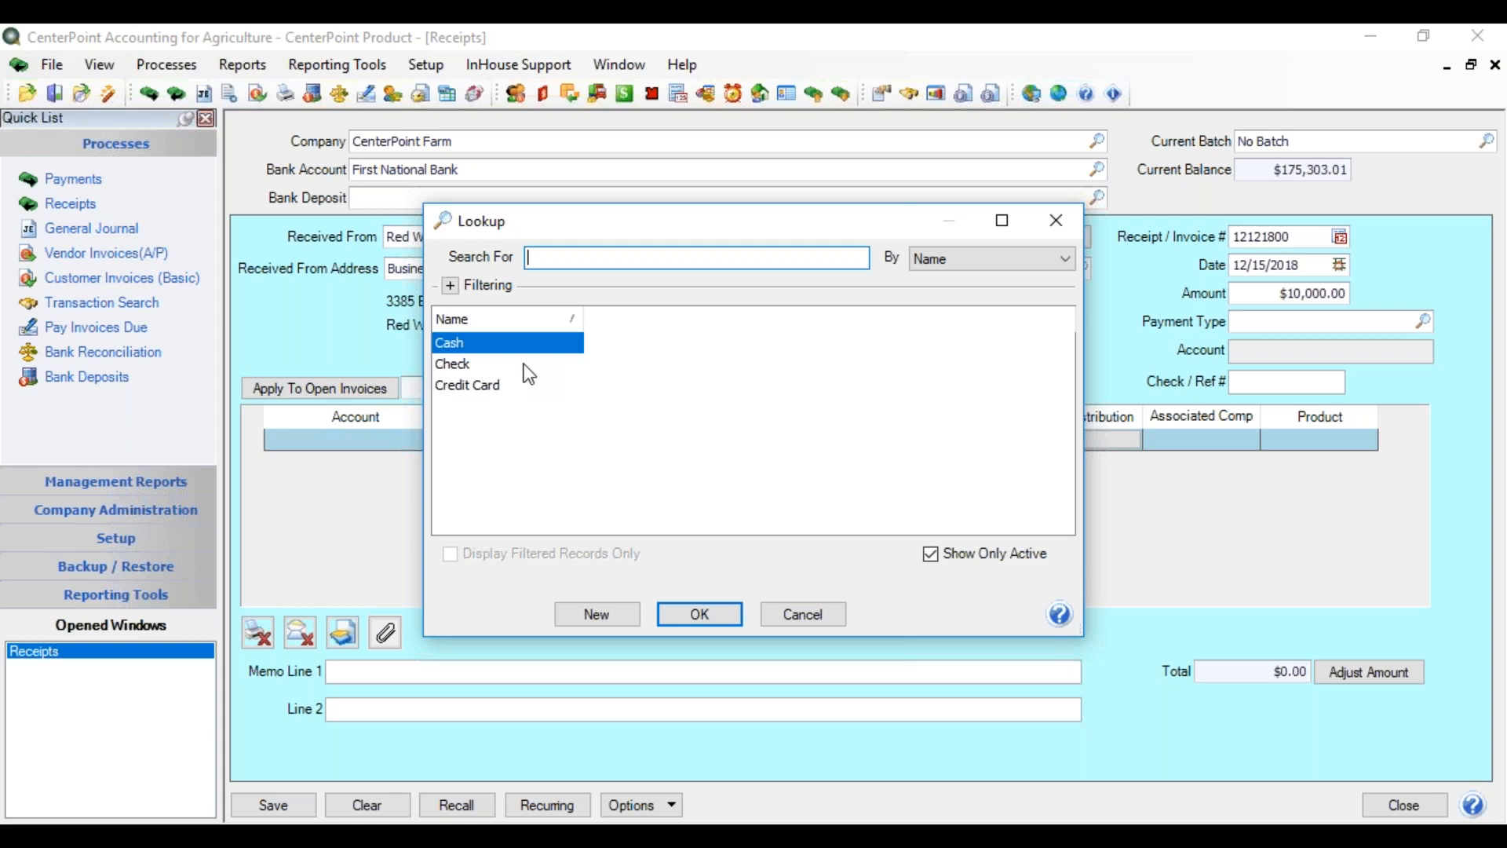
double_click(492, 366)
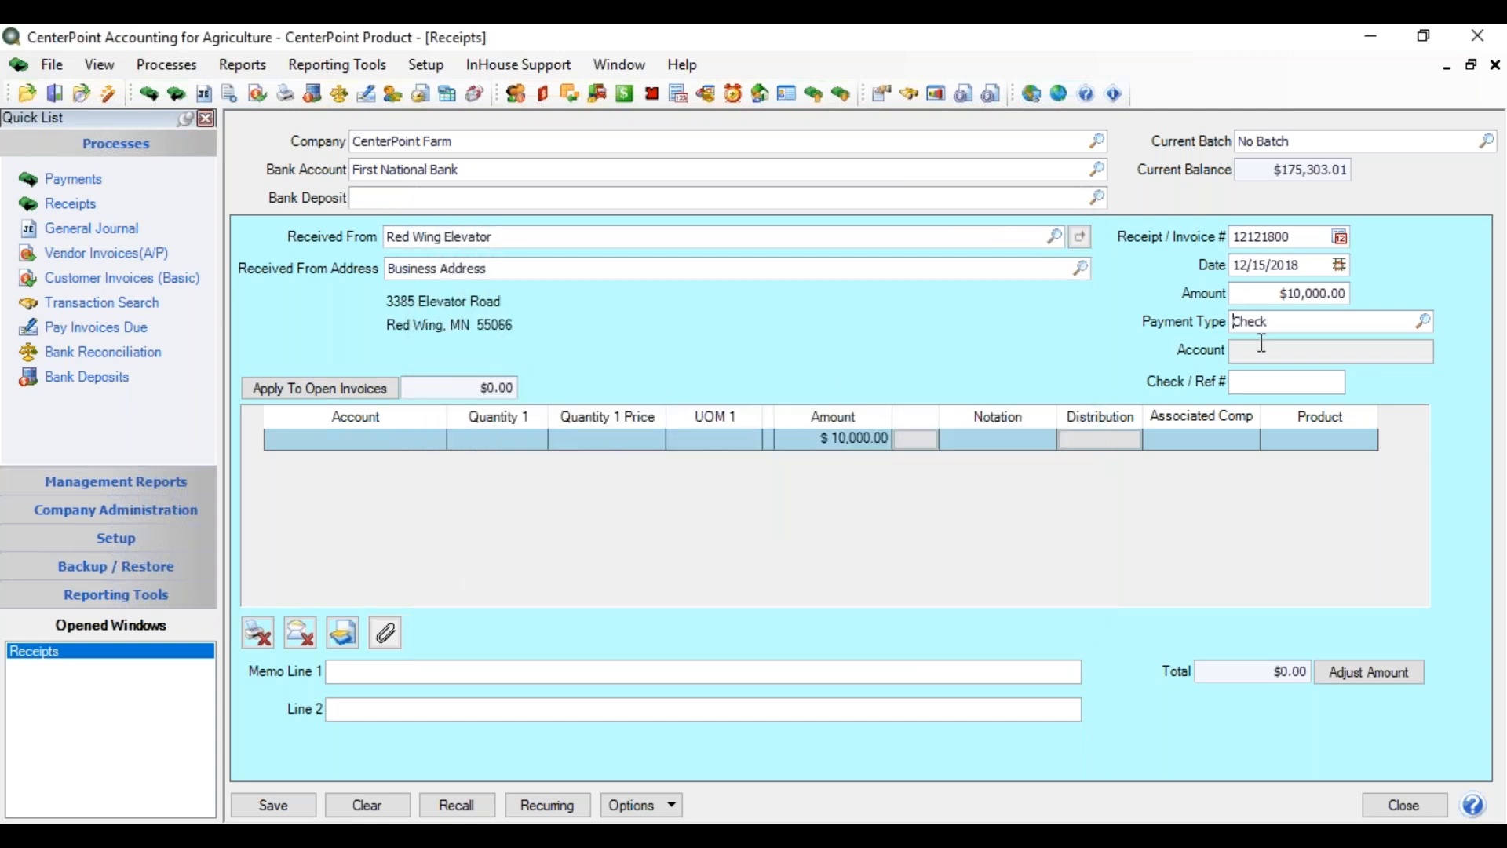
click(1249, 382)
text(52630)
key(Tab)
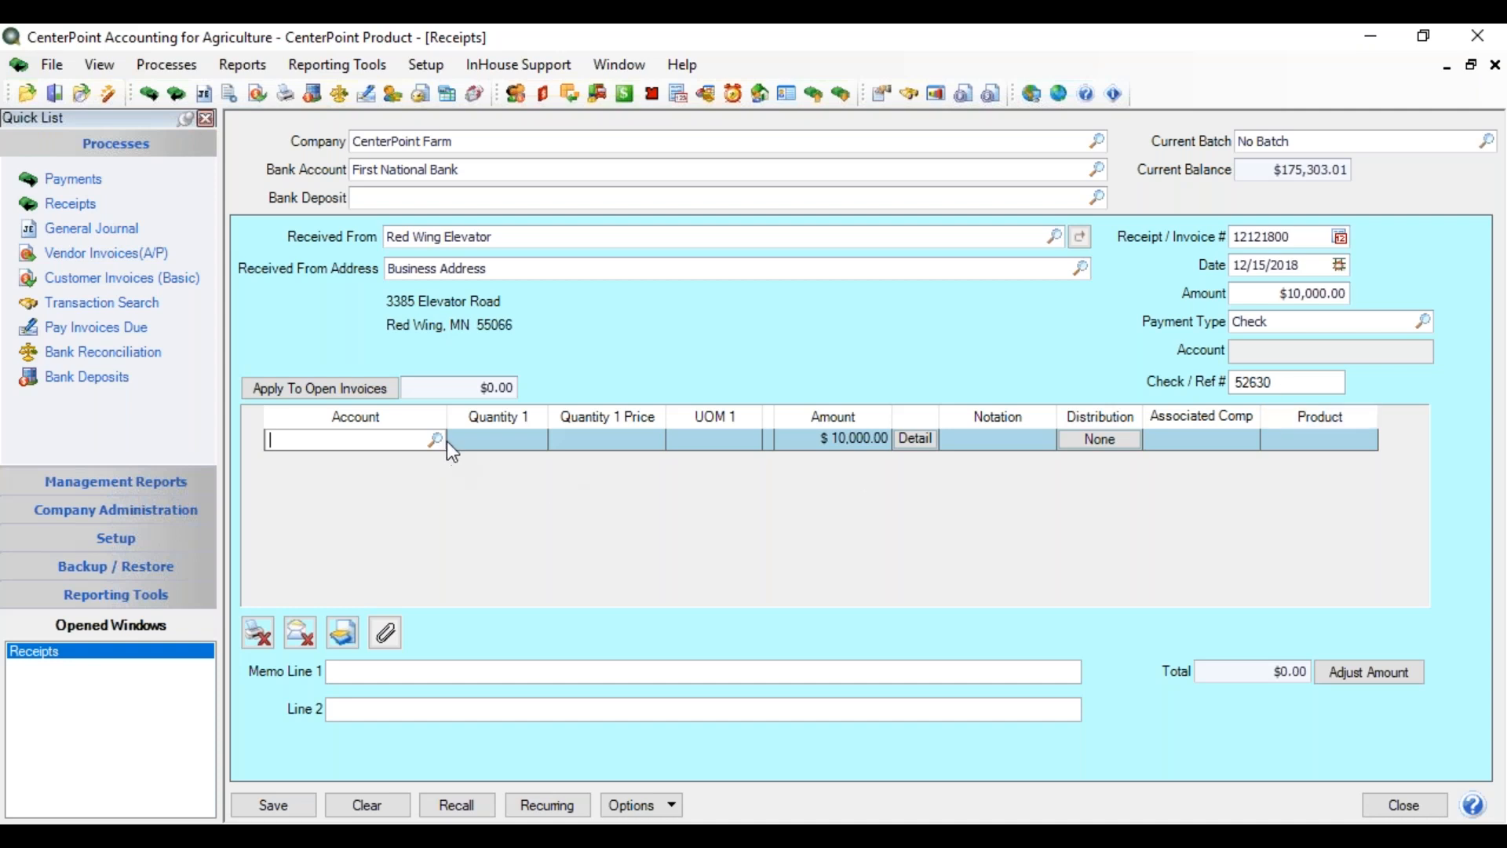
- Search 'sale' in the line's Account cell and choose Sales of Corn
click(438, 440)
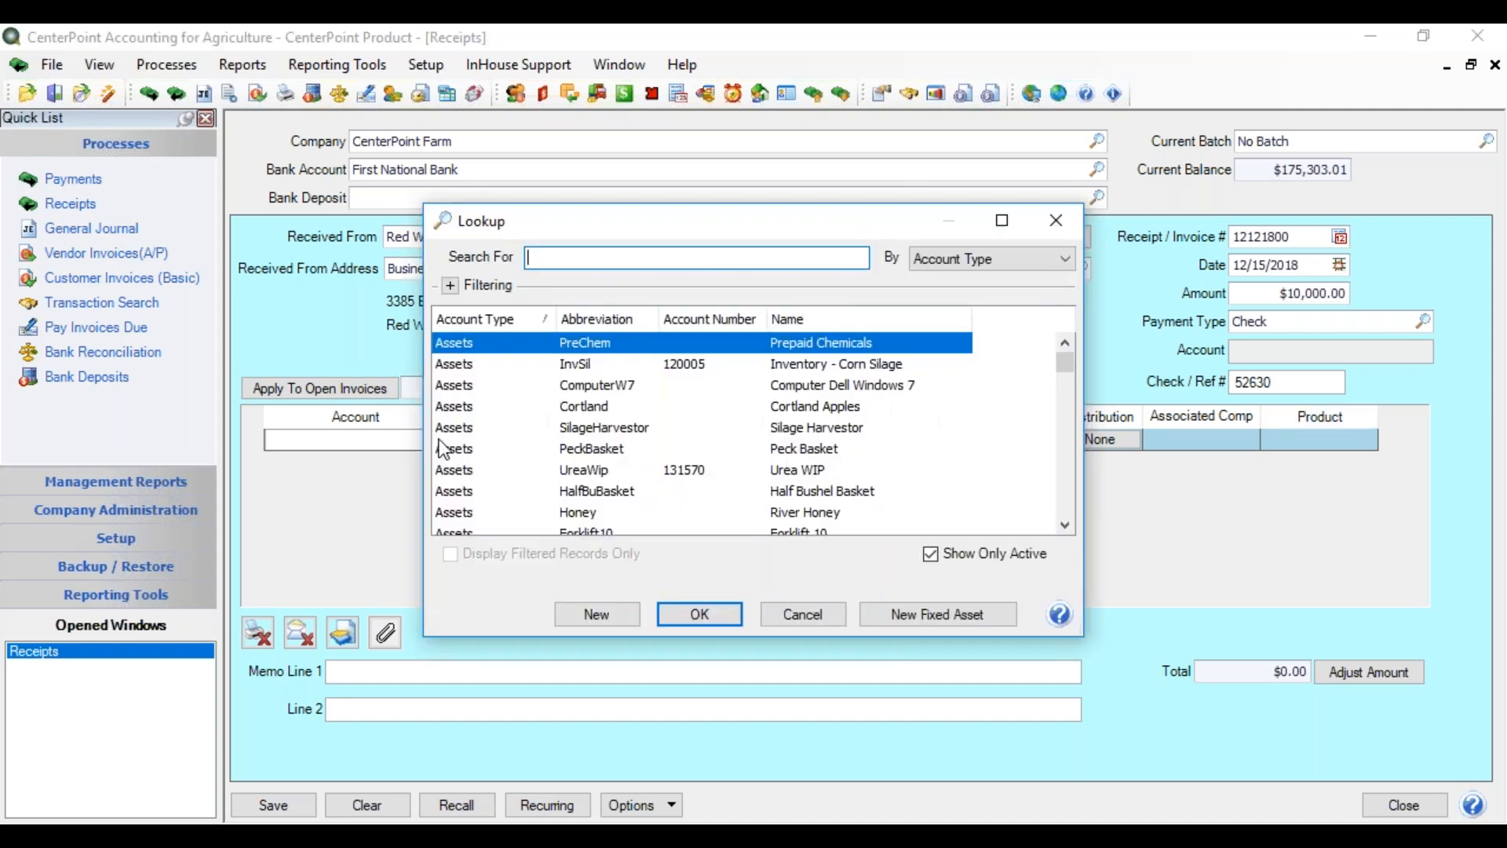
click(802, 614)
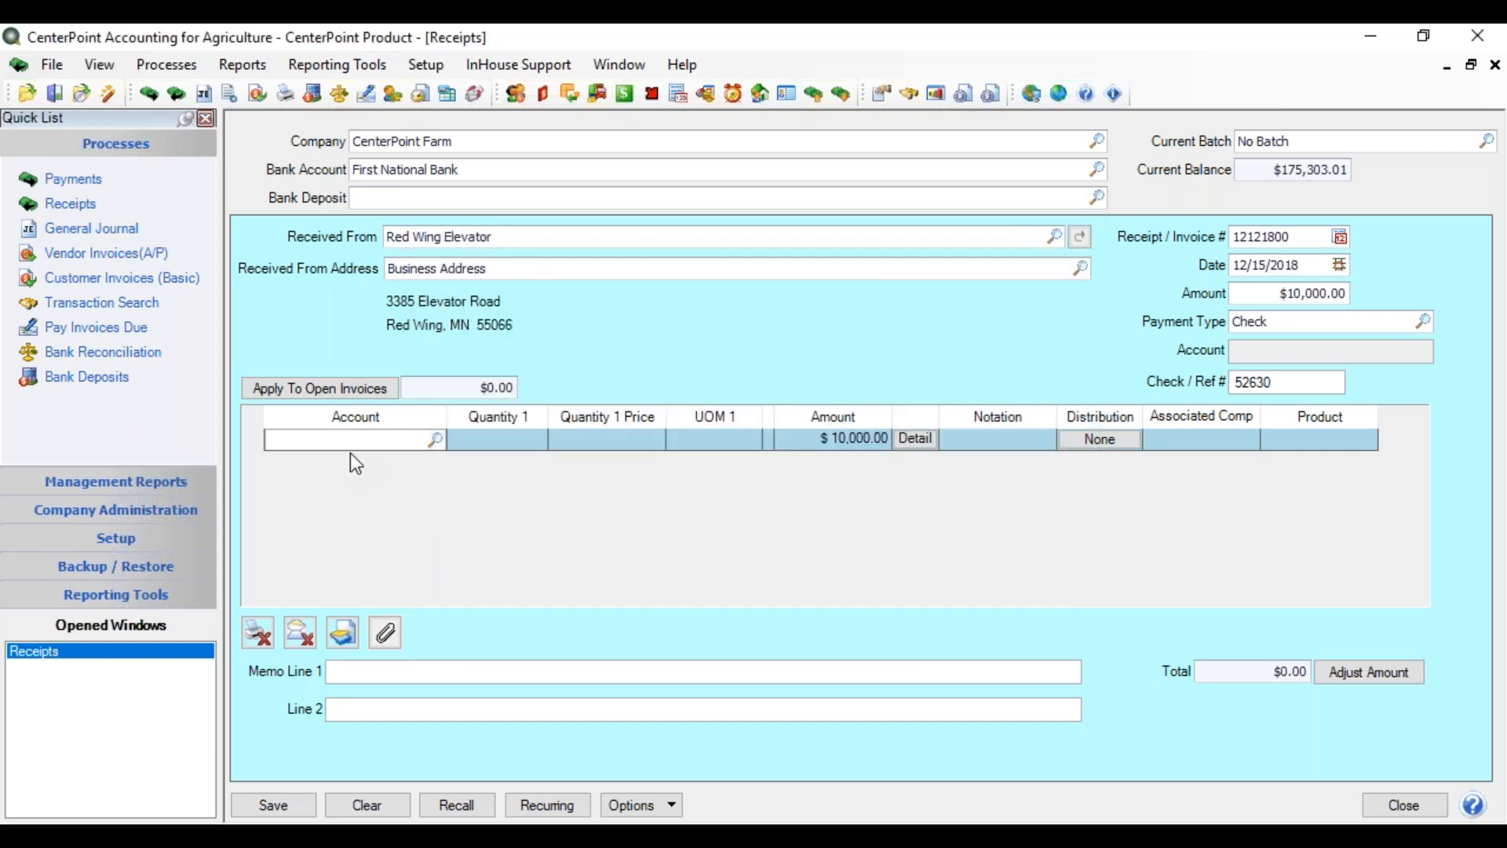
text(sale)
key(Tab)
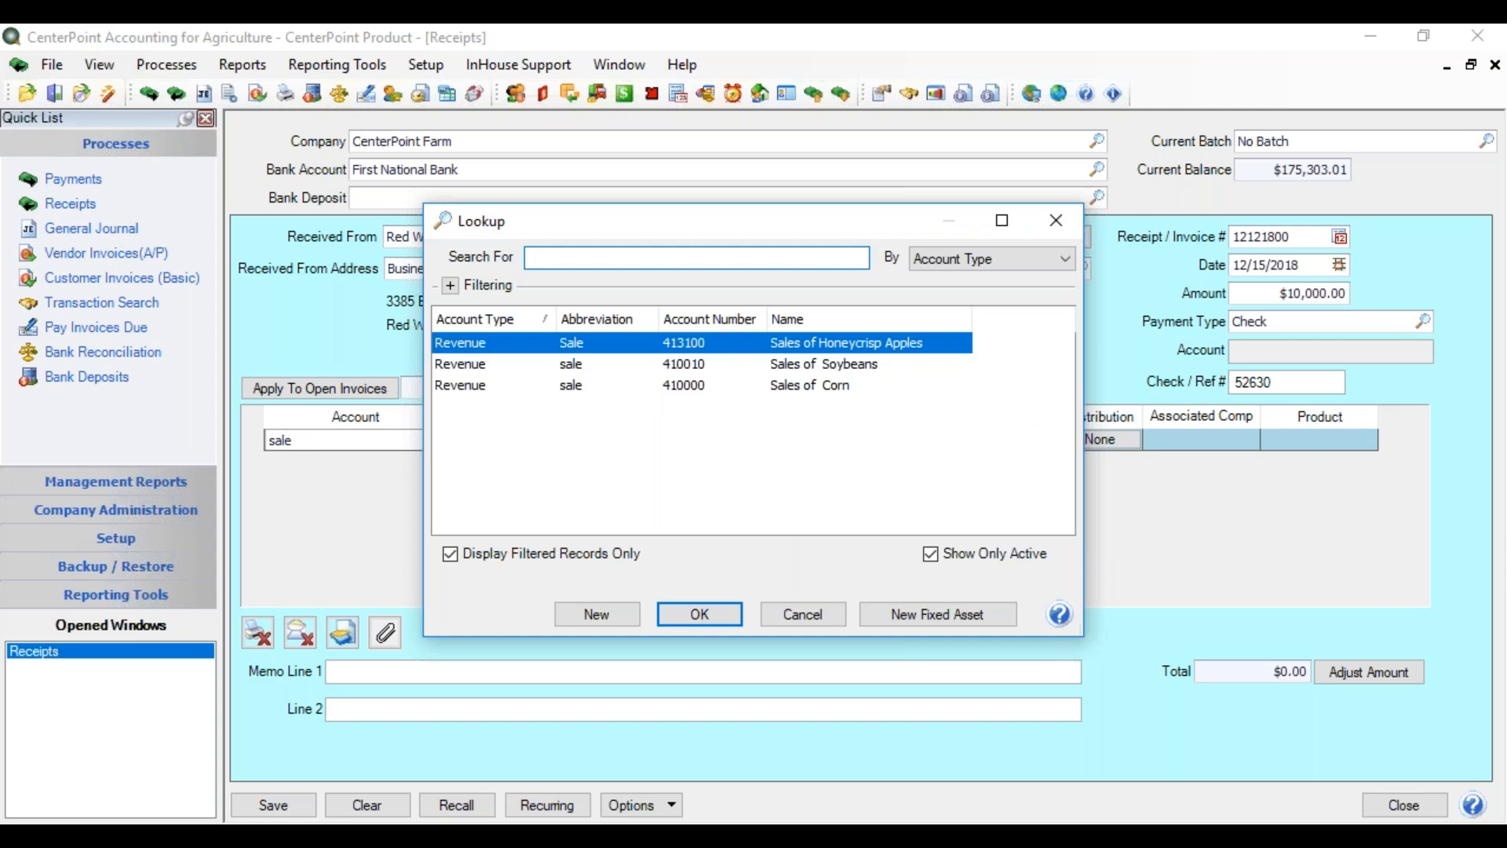
key(Down)
key(Down)
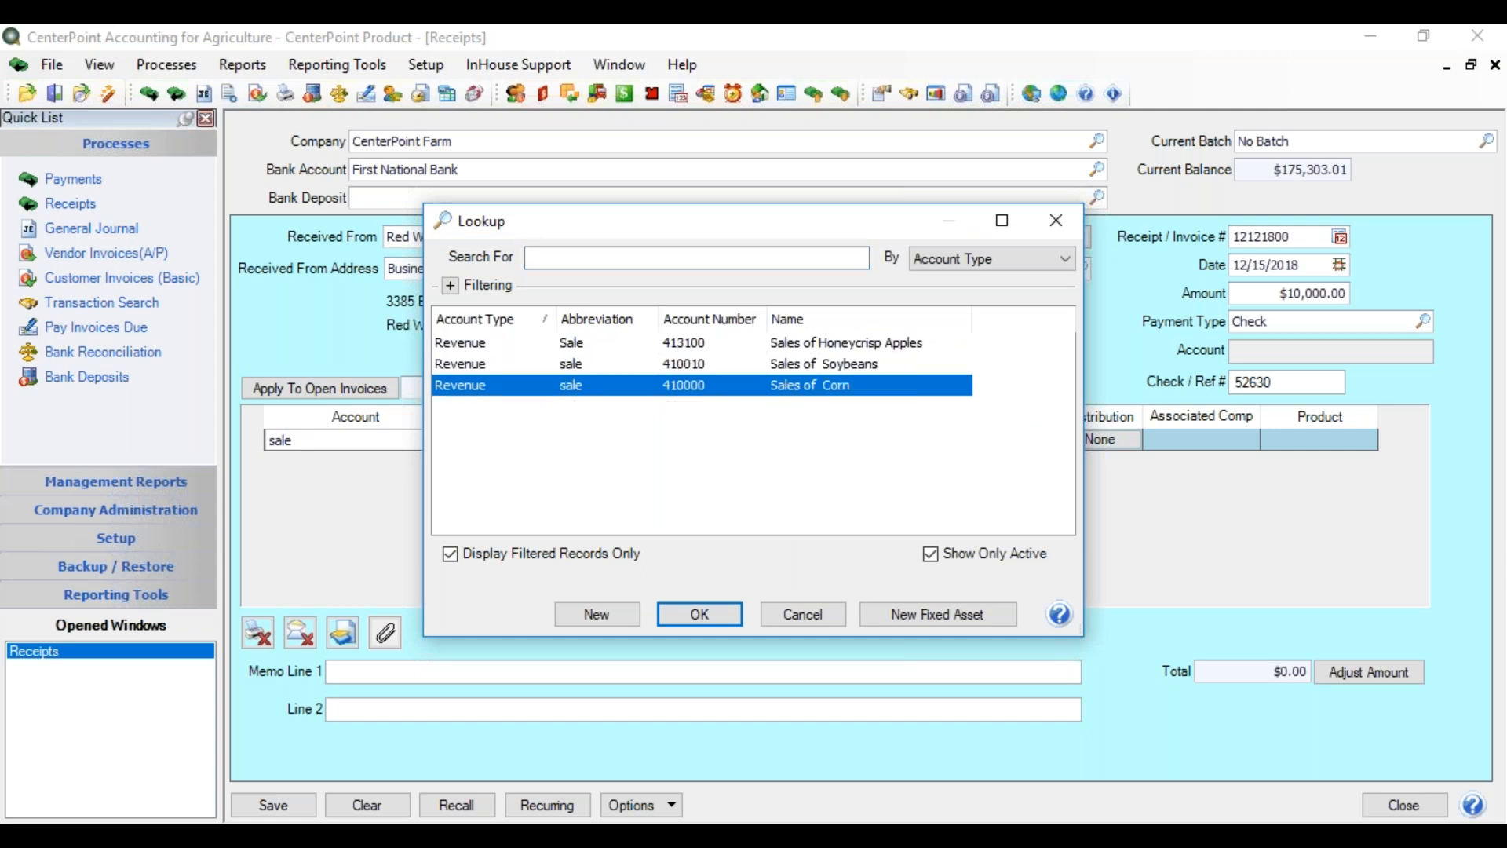
key(Return)
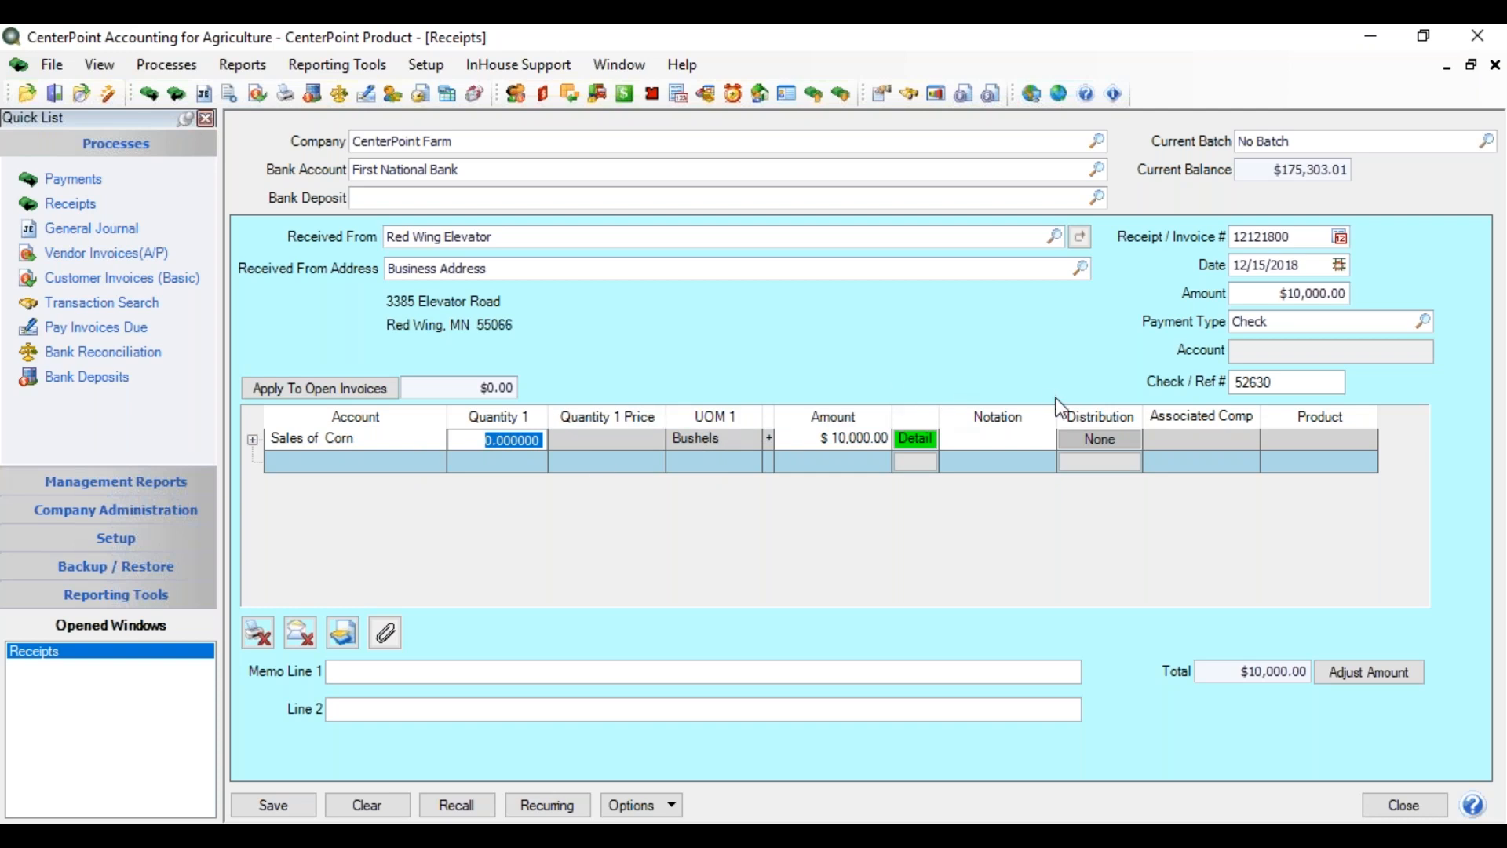
- Show a Profit Center column right after Detail Button in the receipt grid, then open the Sales of Corn detail
right_click(809, 470)
click(857, 476)
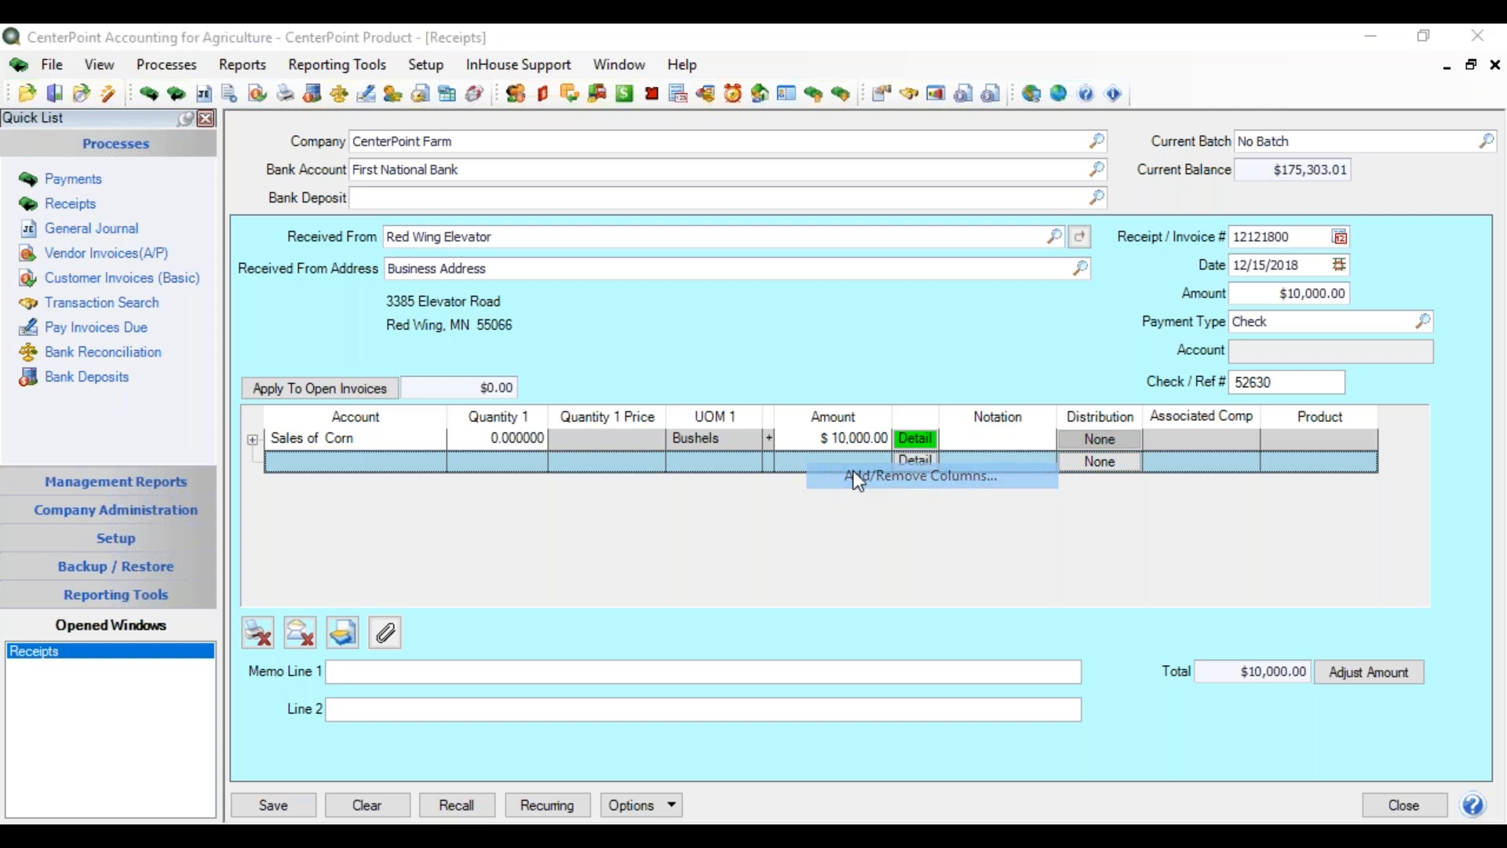
drag(856, 359, 861, 420)
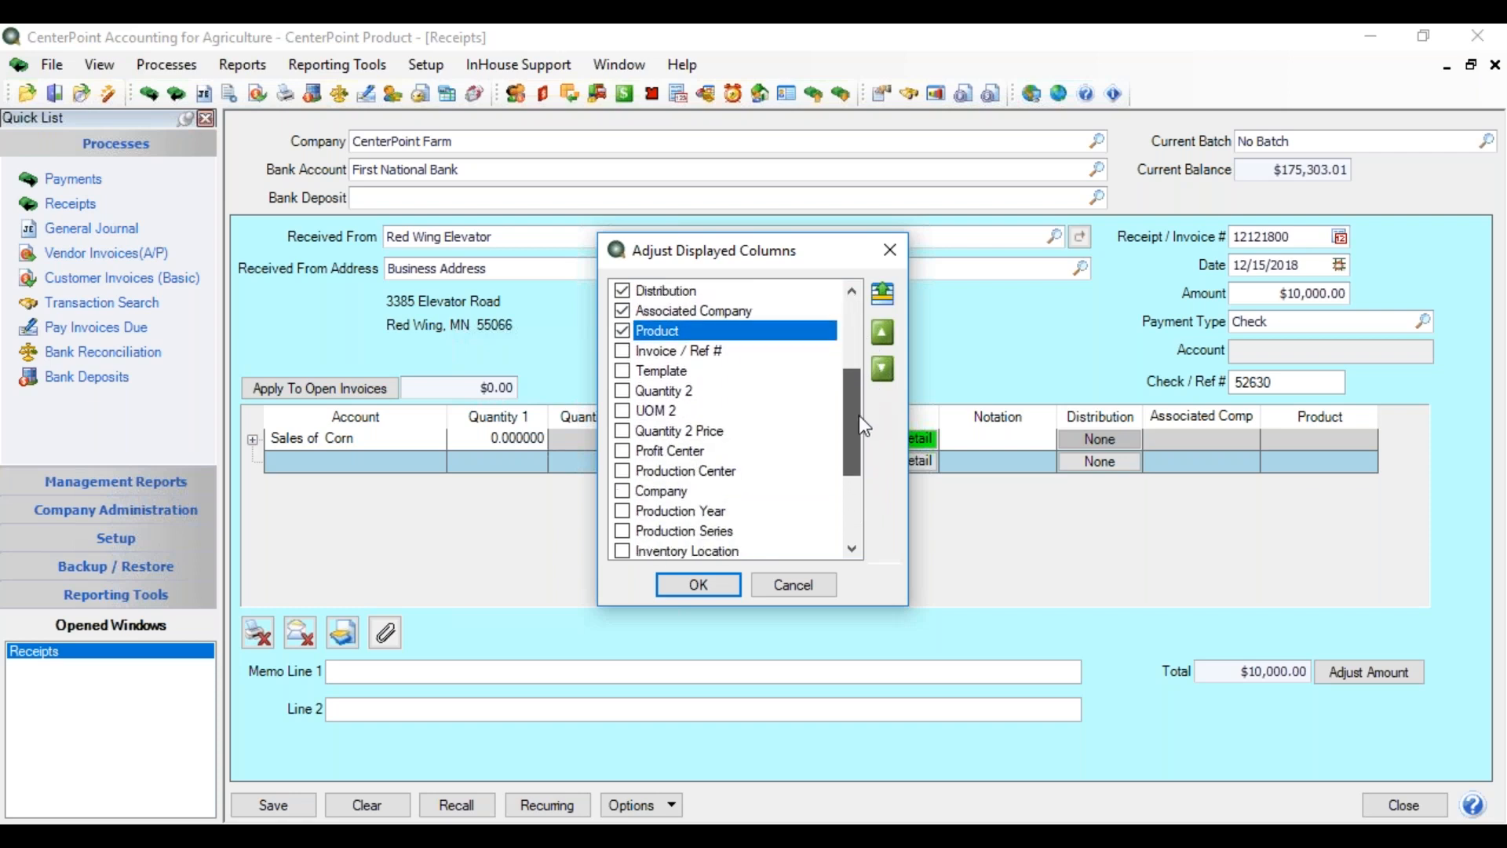
click(622, 452)
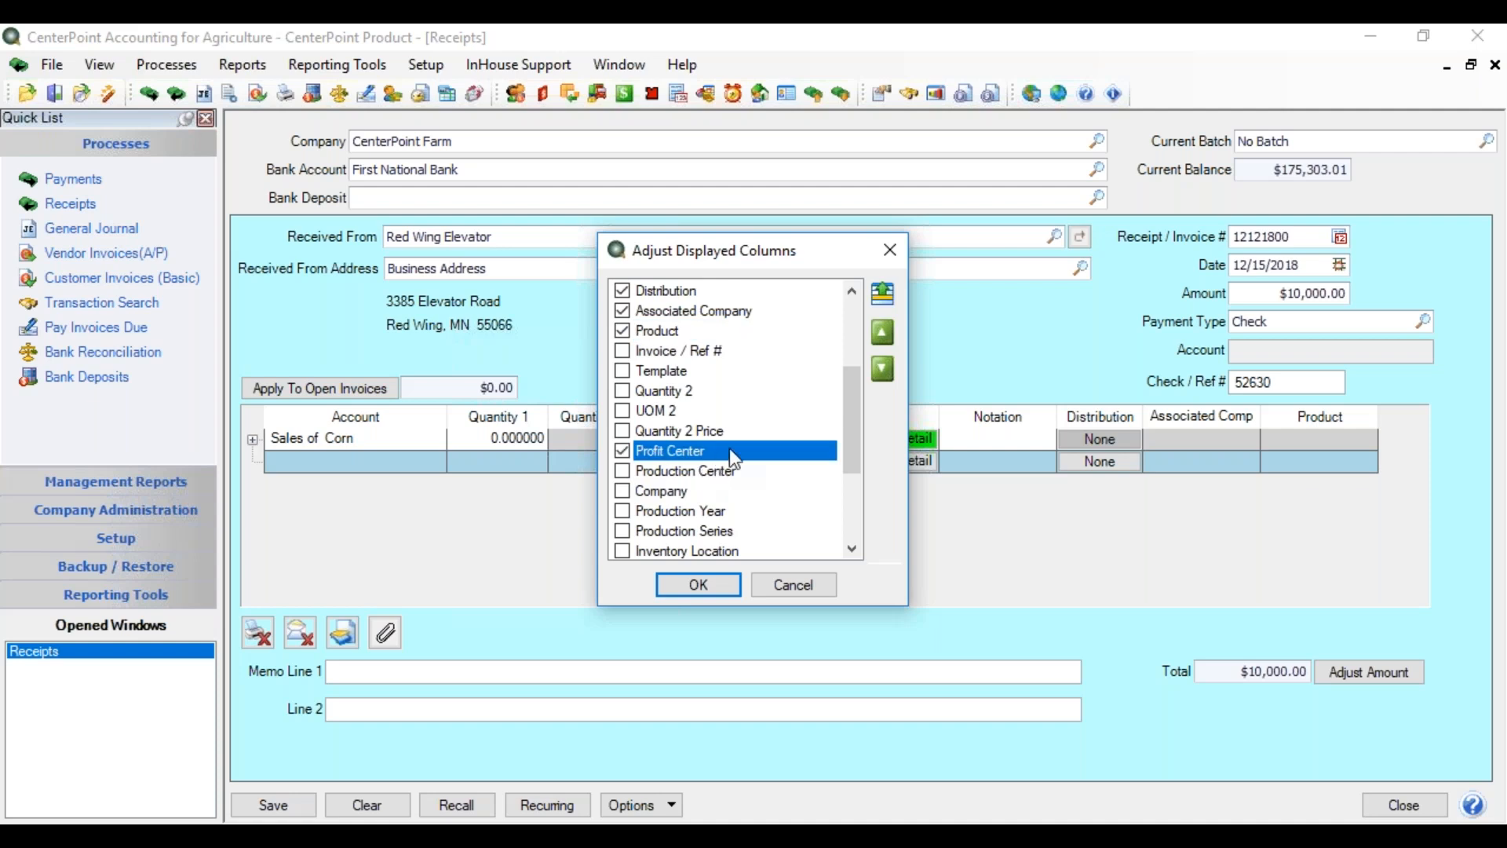
click(882, 295)
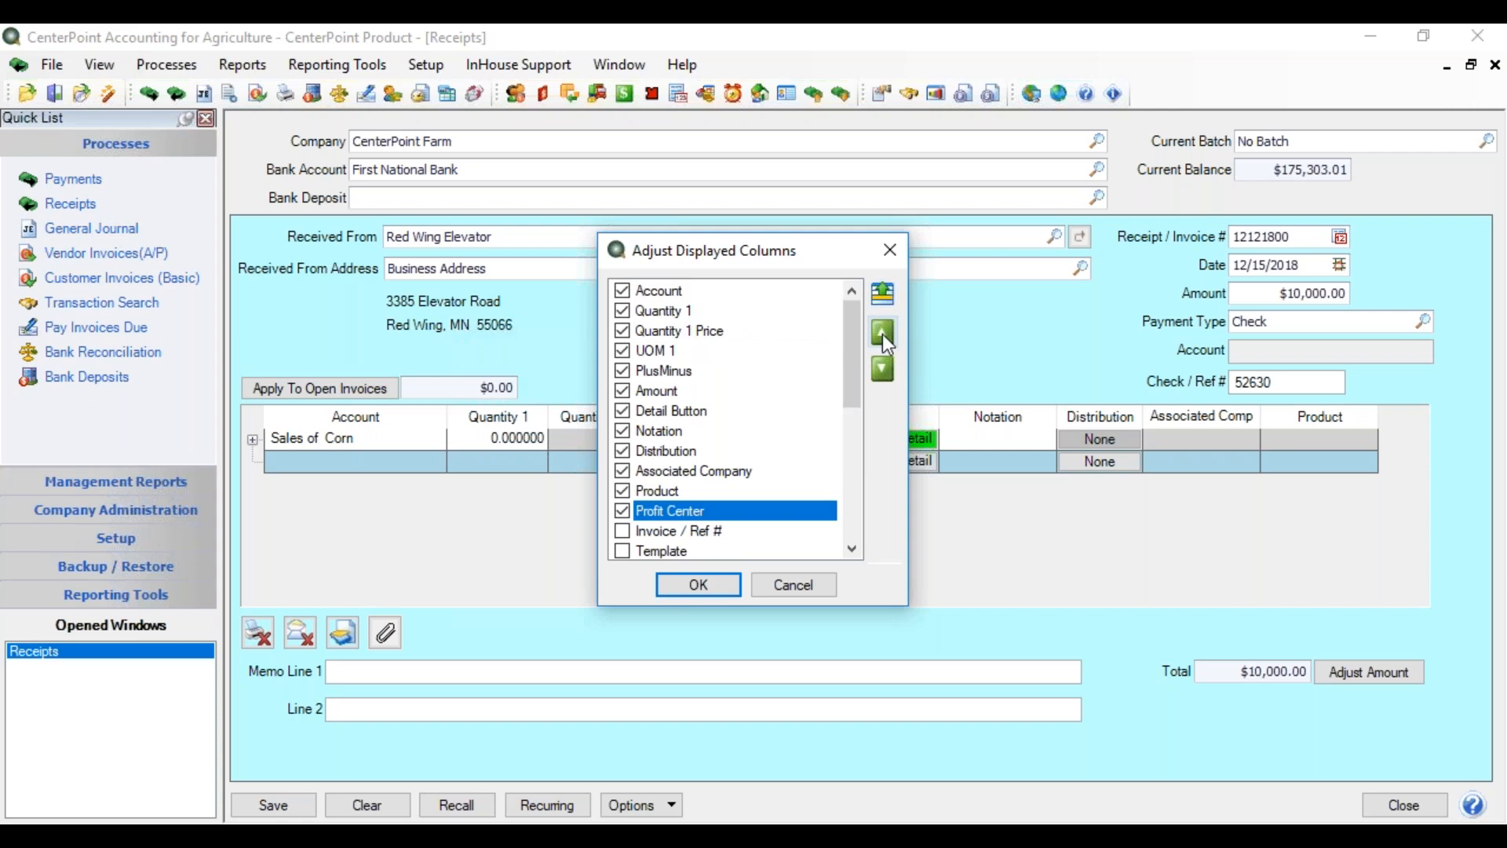
click(883, 334)
click(883, 333)
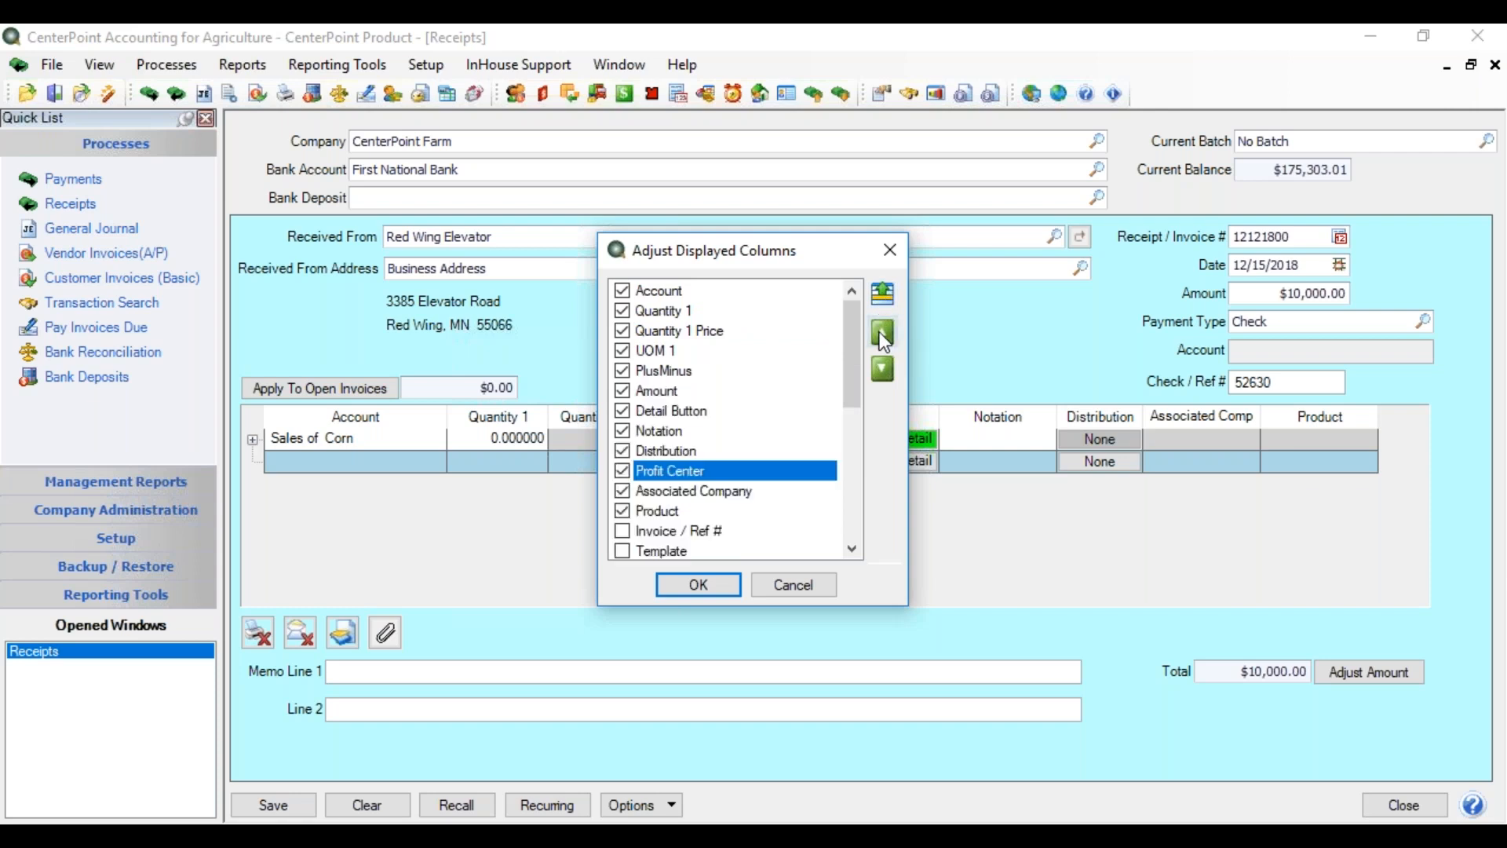
click(882, 333)
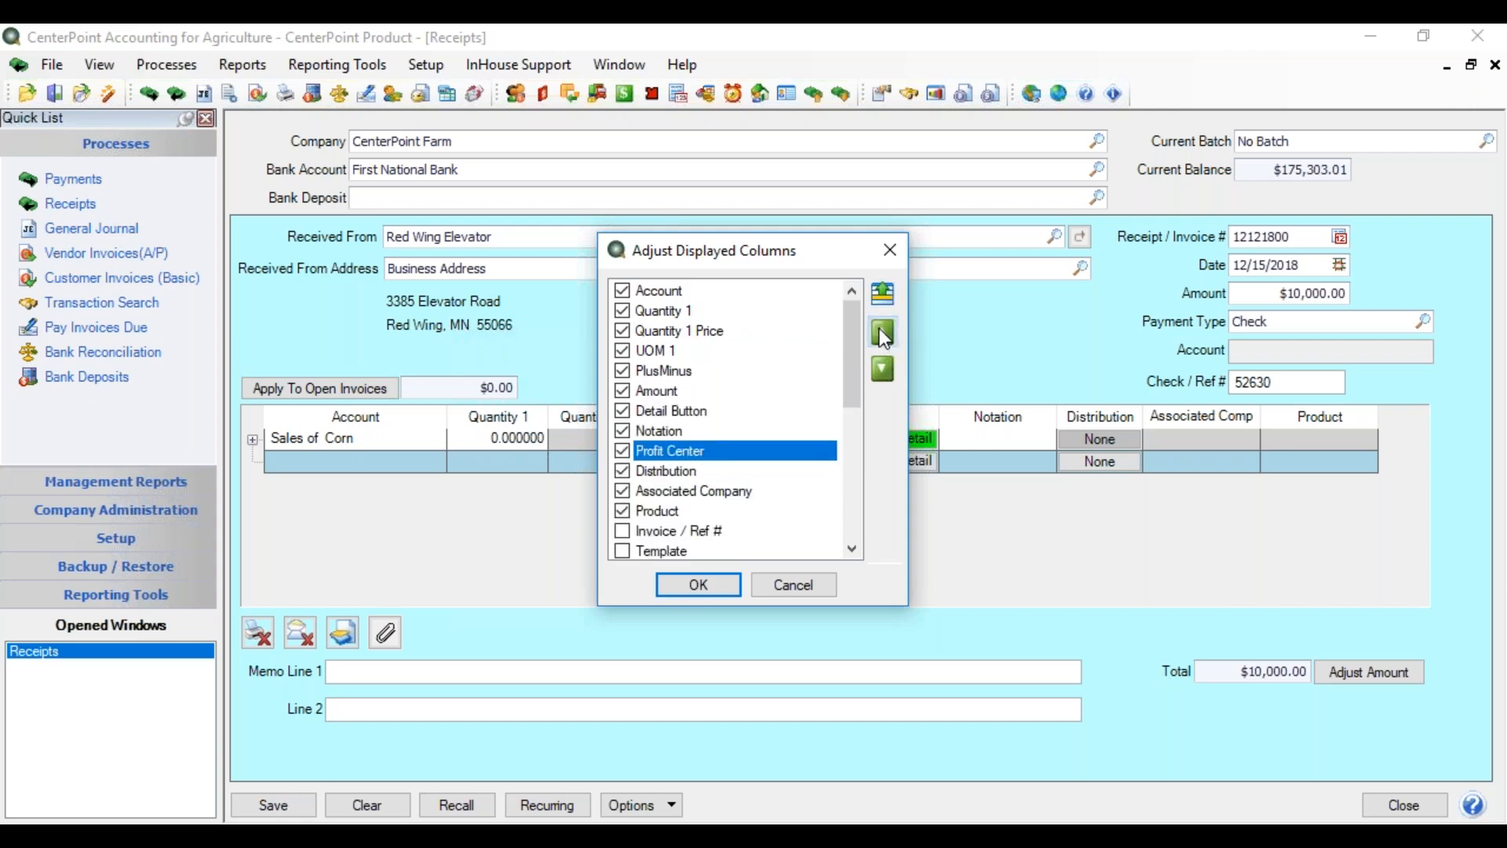
click(882, 333)
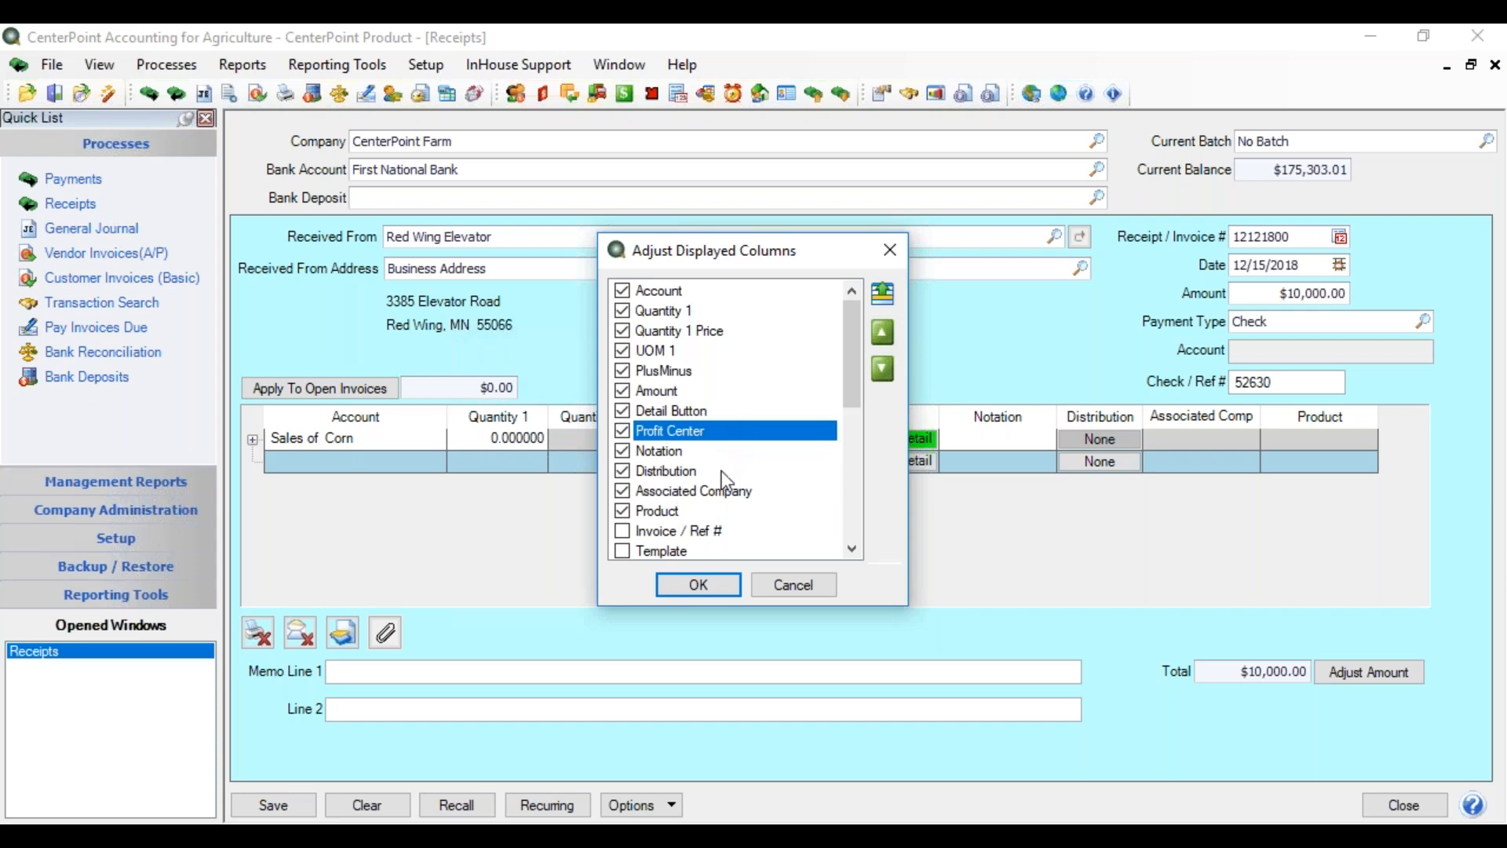
click(699, 585)
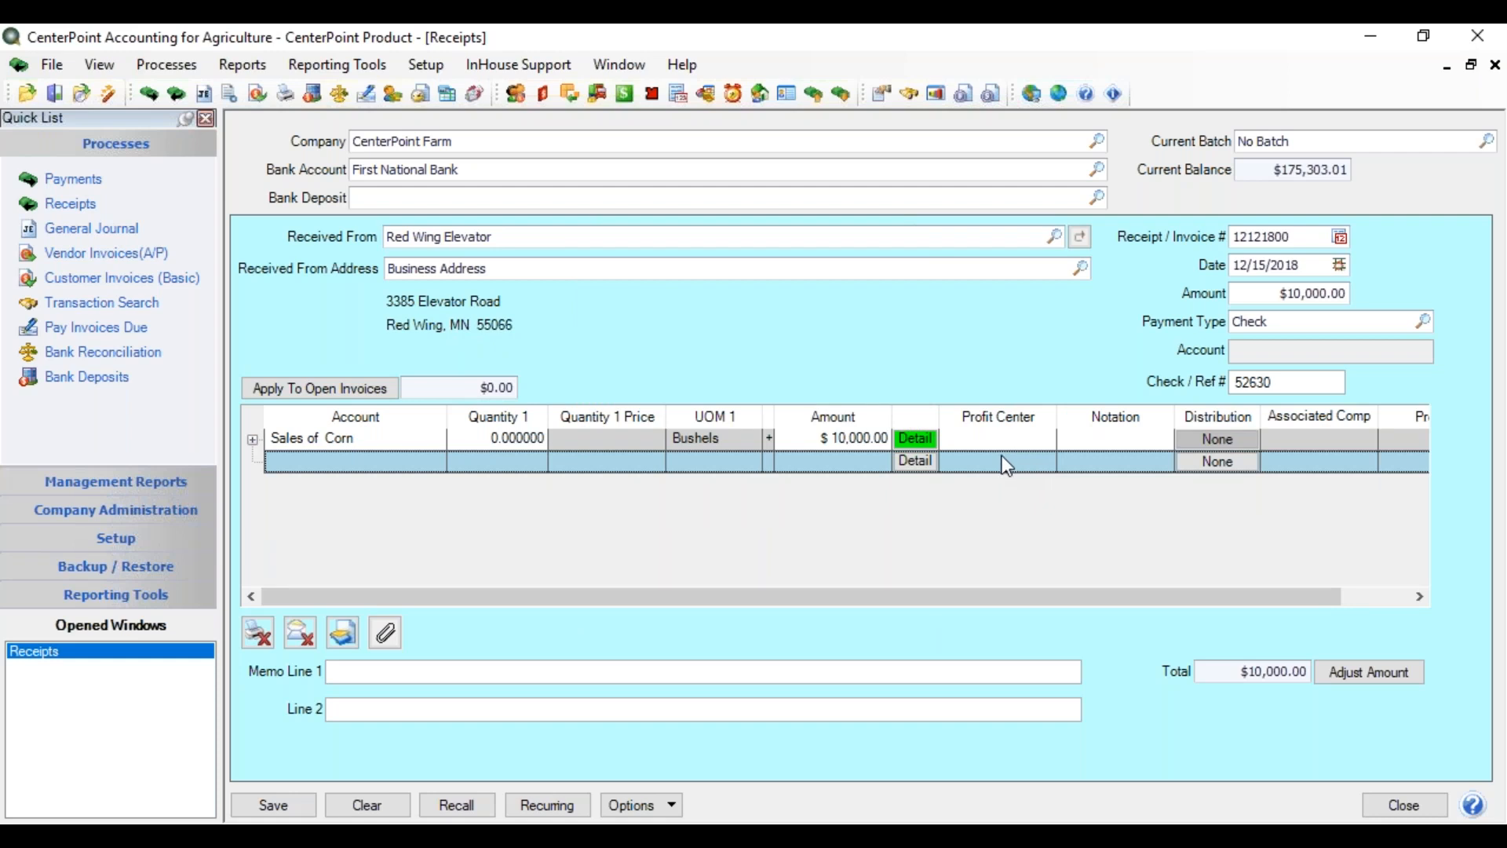
click(908, 443)
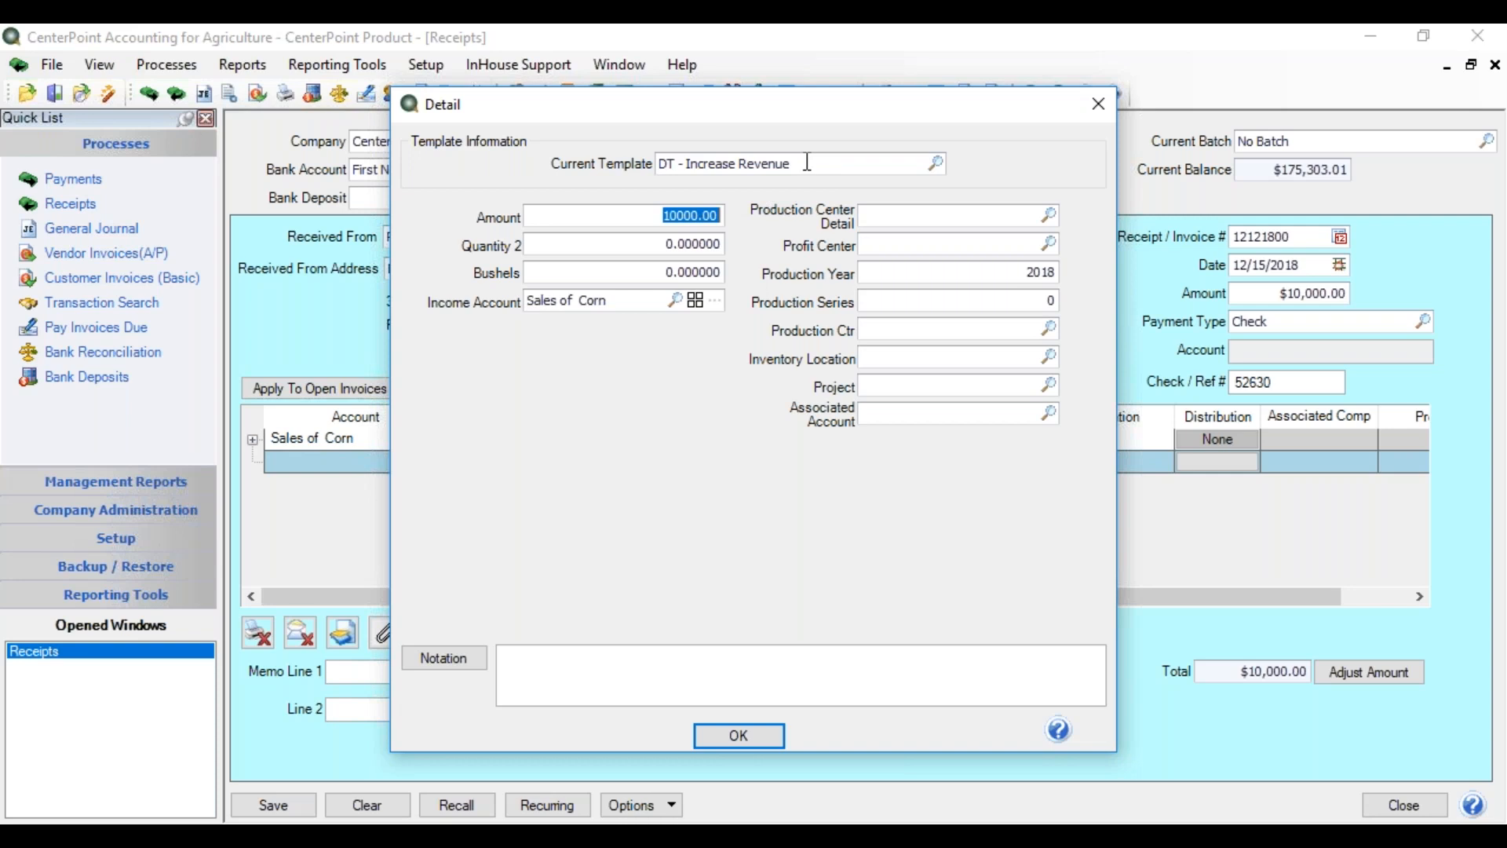
- Replace the corn line's DT - Increase Revenue template with DT - Sell Raised Inventory
drag(808, 163, 555, 245)
text(dt)
key(Tab)
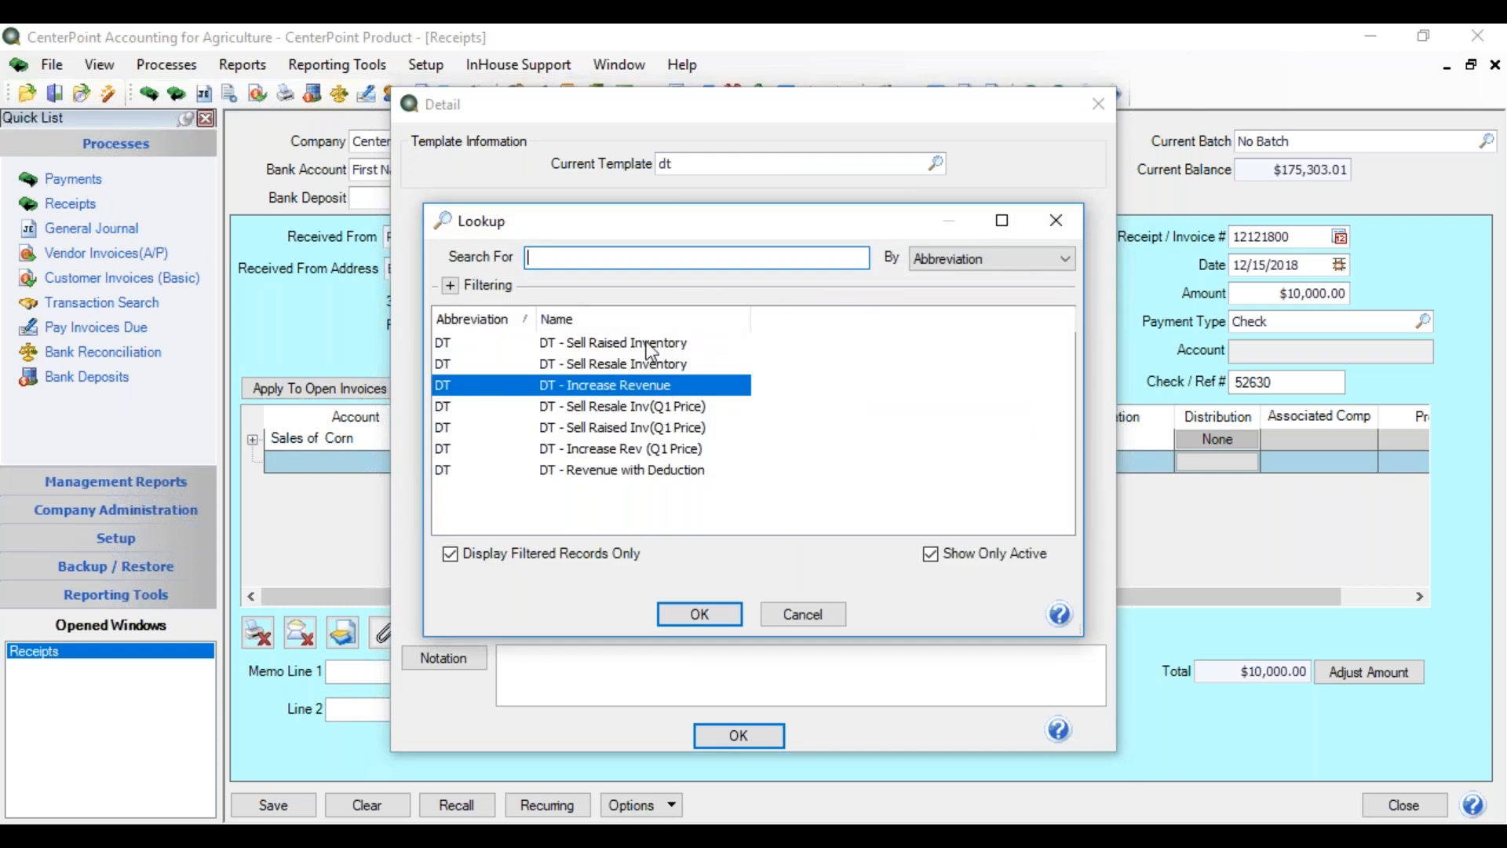
double_click(650, 344)
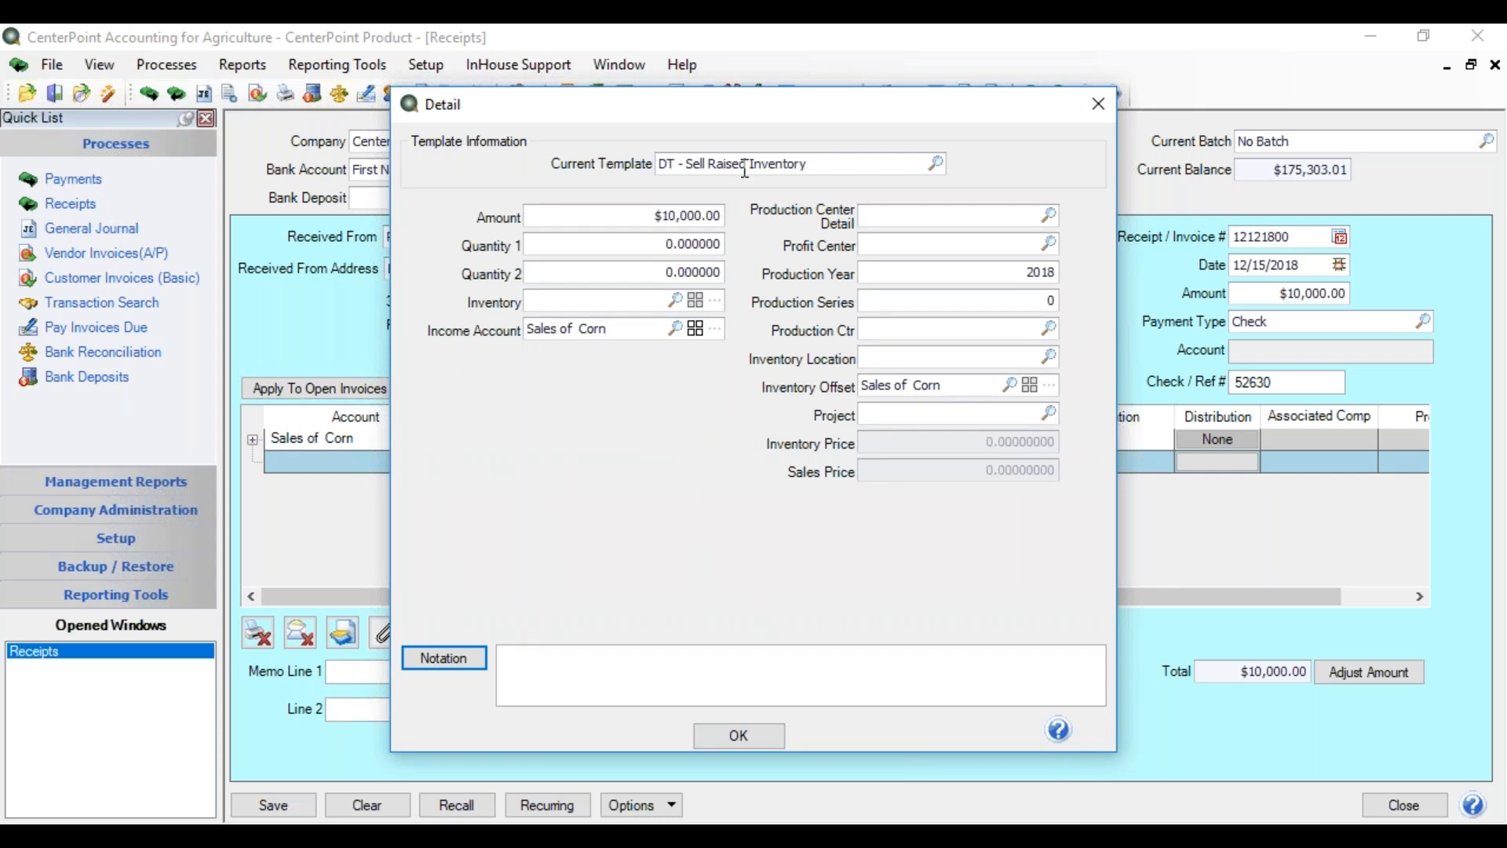
click(556, 302)
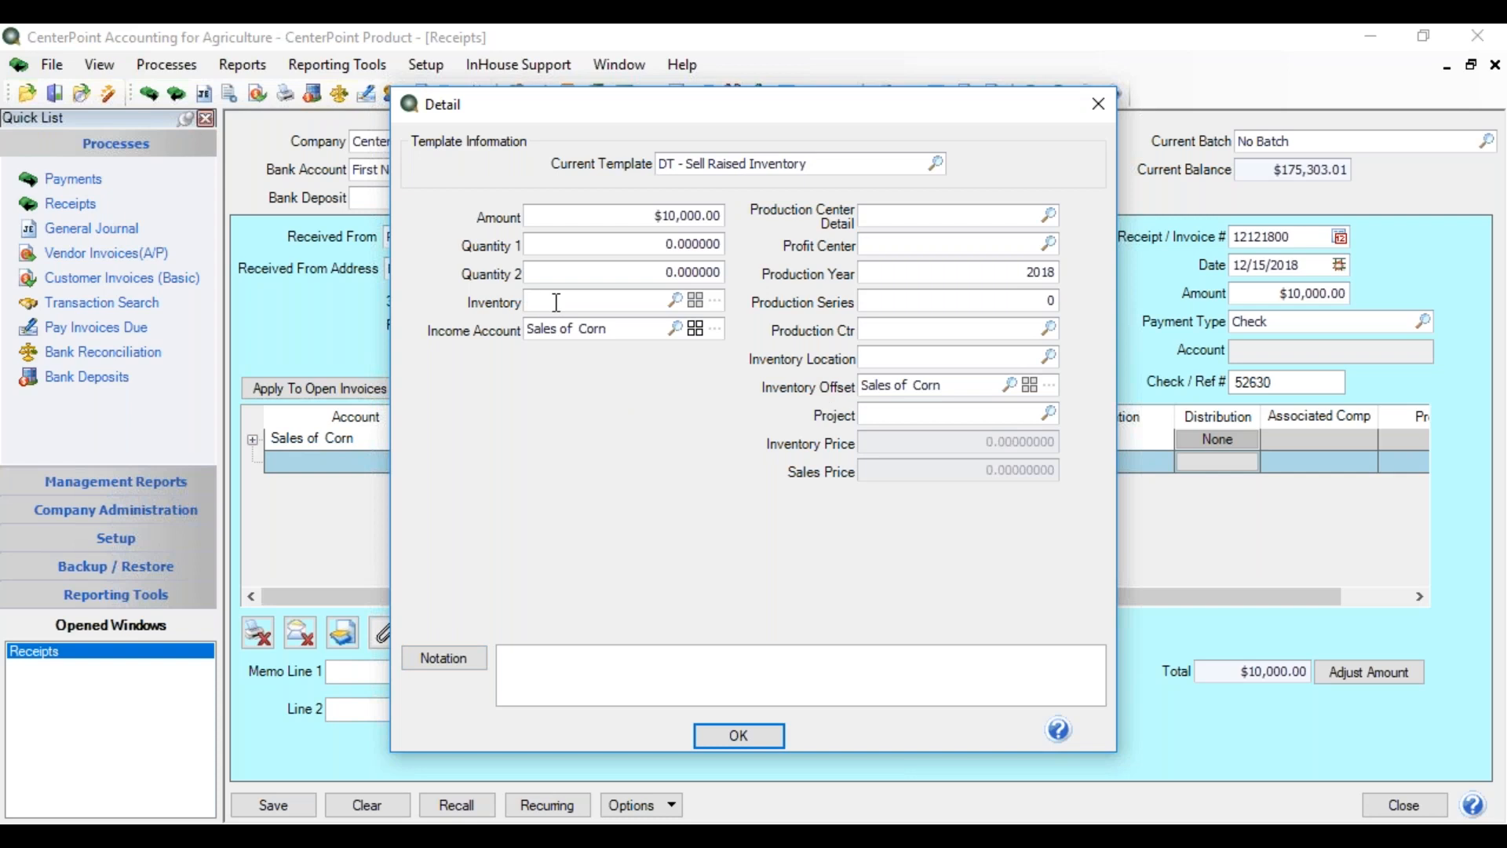
- Set the corn sale's inventory account to Inventory - Corn
text(corn)
key(Tab)
click(596, 367)
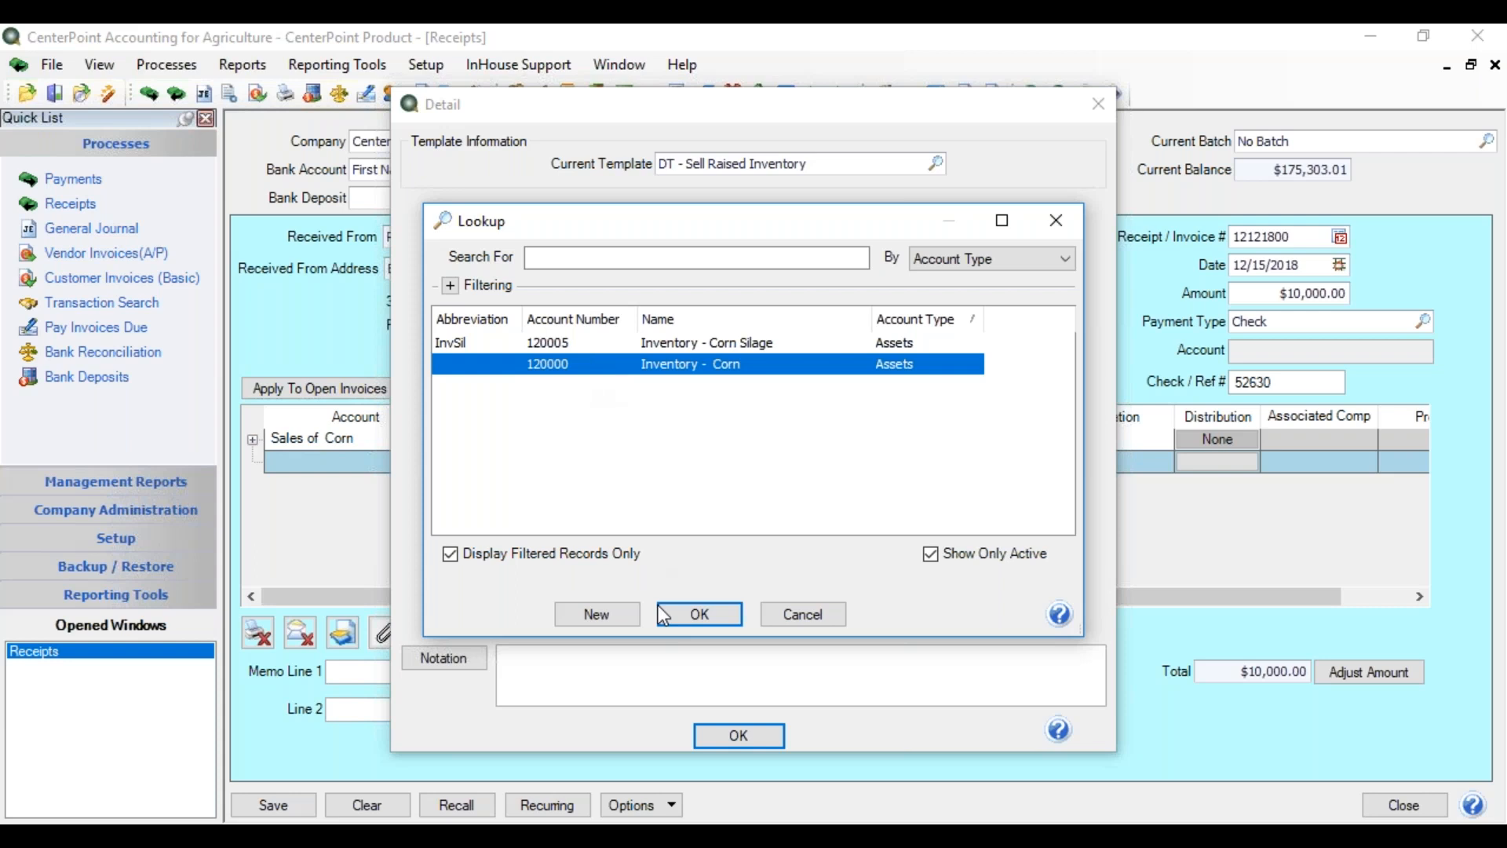
click(693, 613)
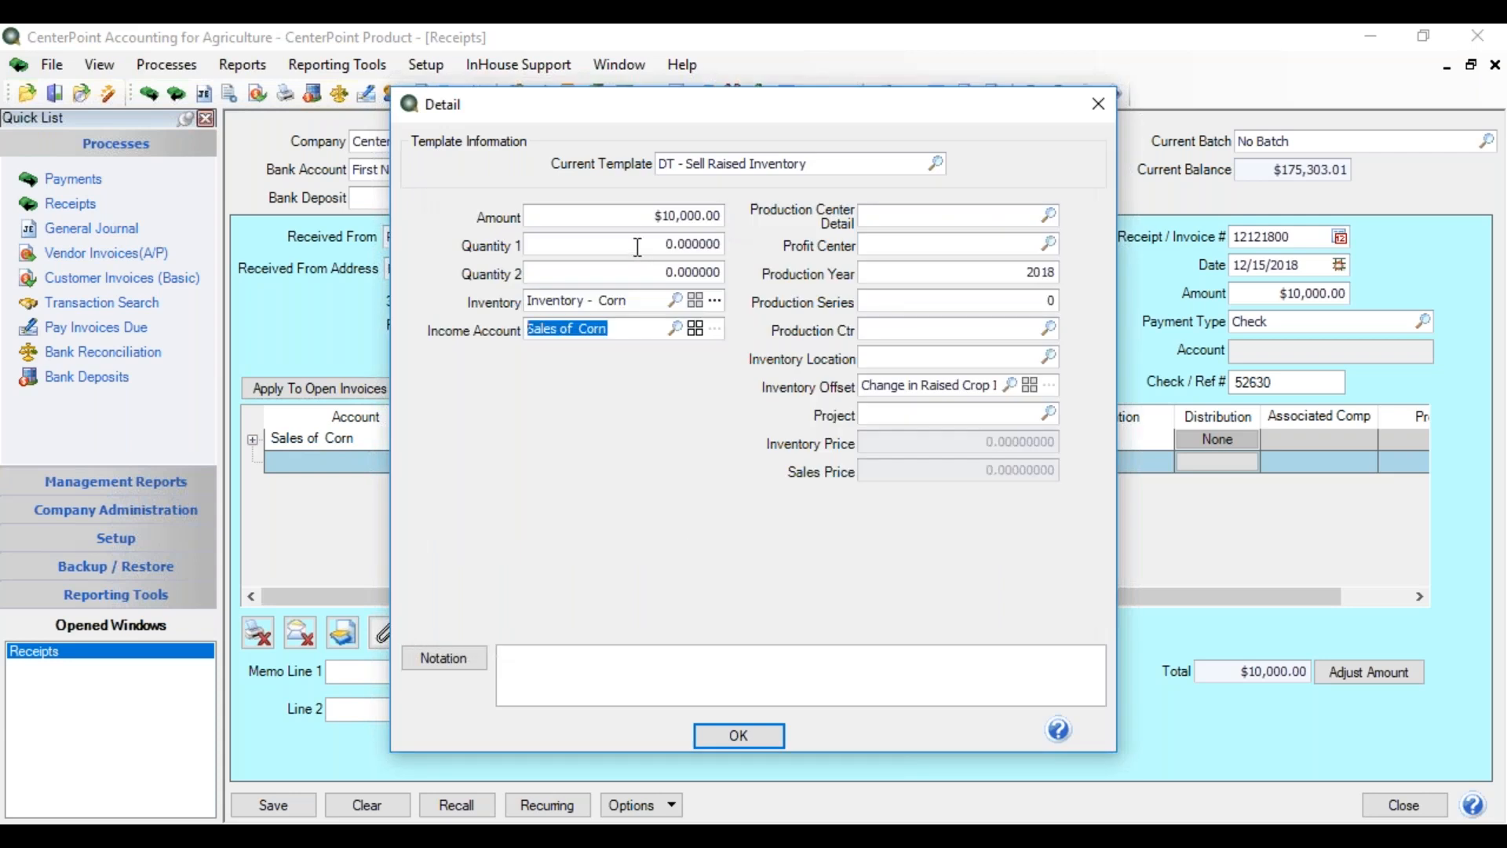
- Enter 3,000 as Quantity 1, giving a 3.33333333 sales price
click(638, 249)
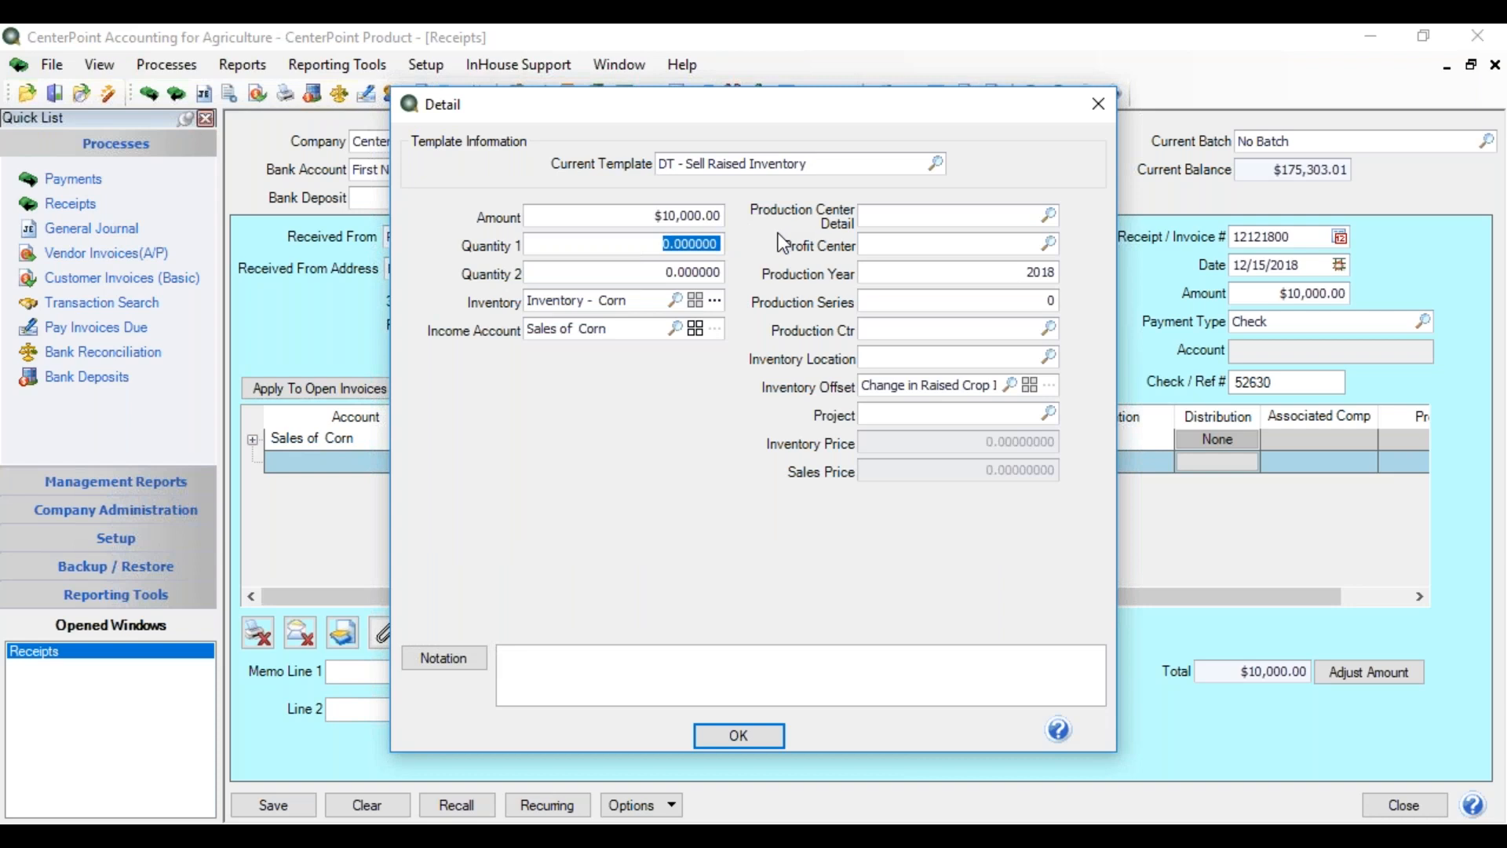
text(3000.0)
key(Tab)
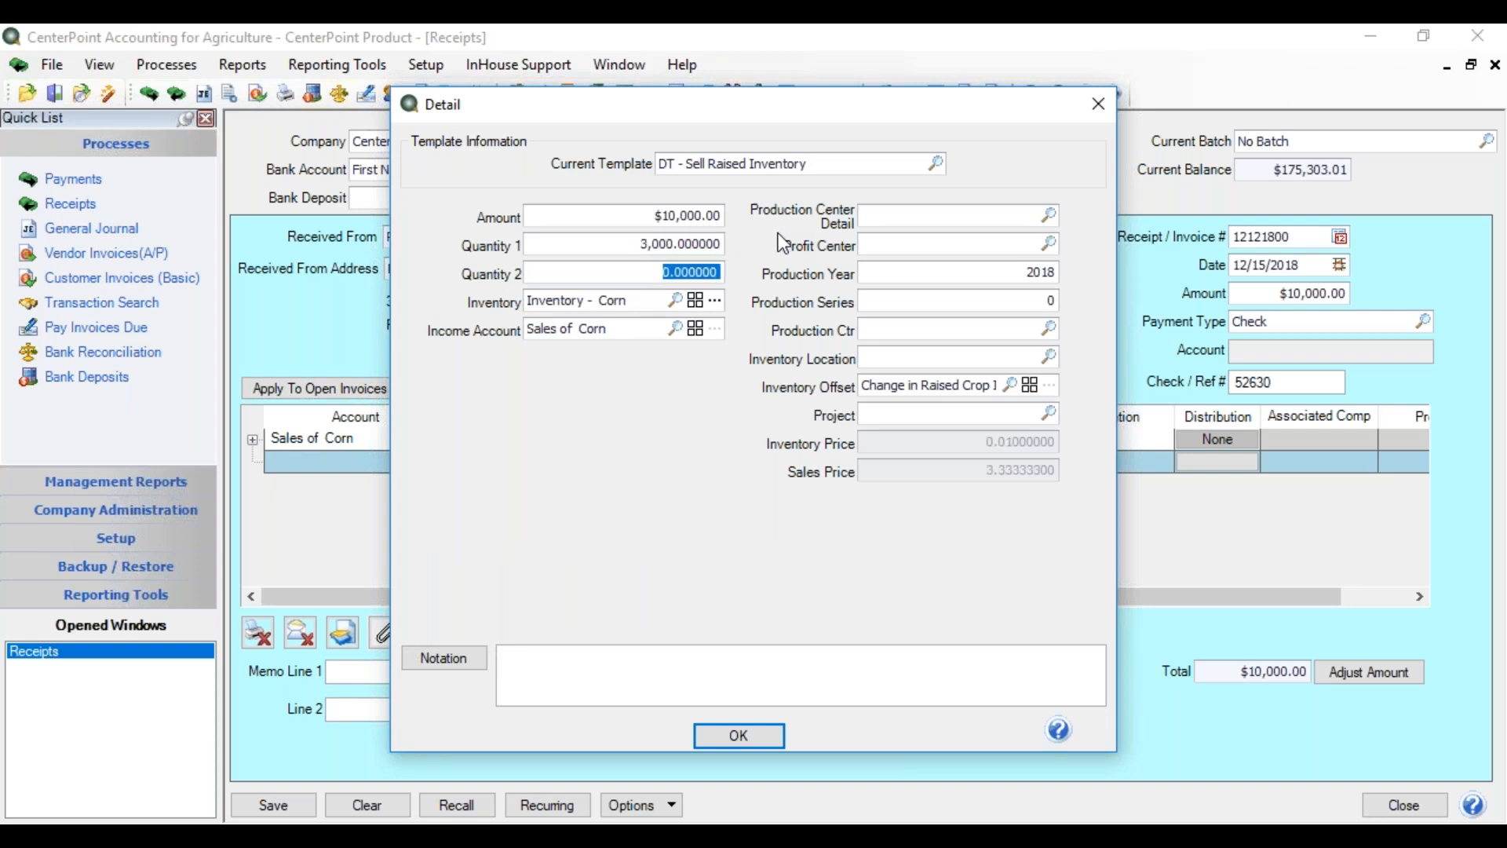
key(Tab)
click(715, 303)
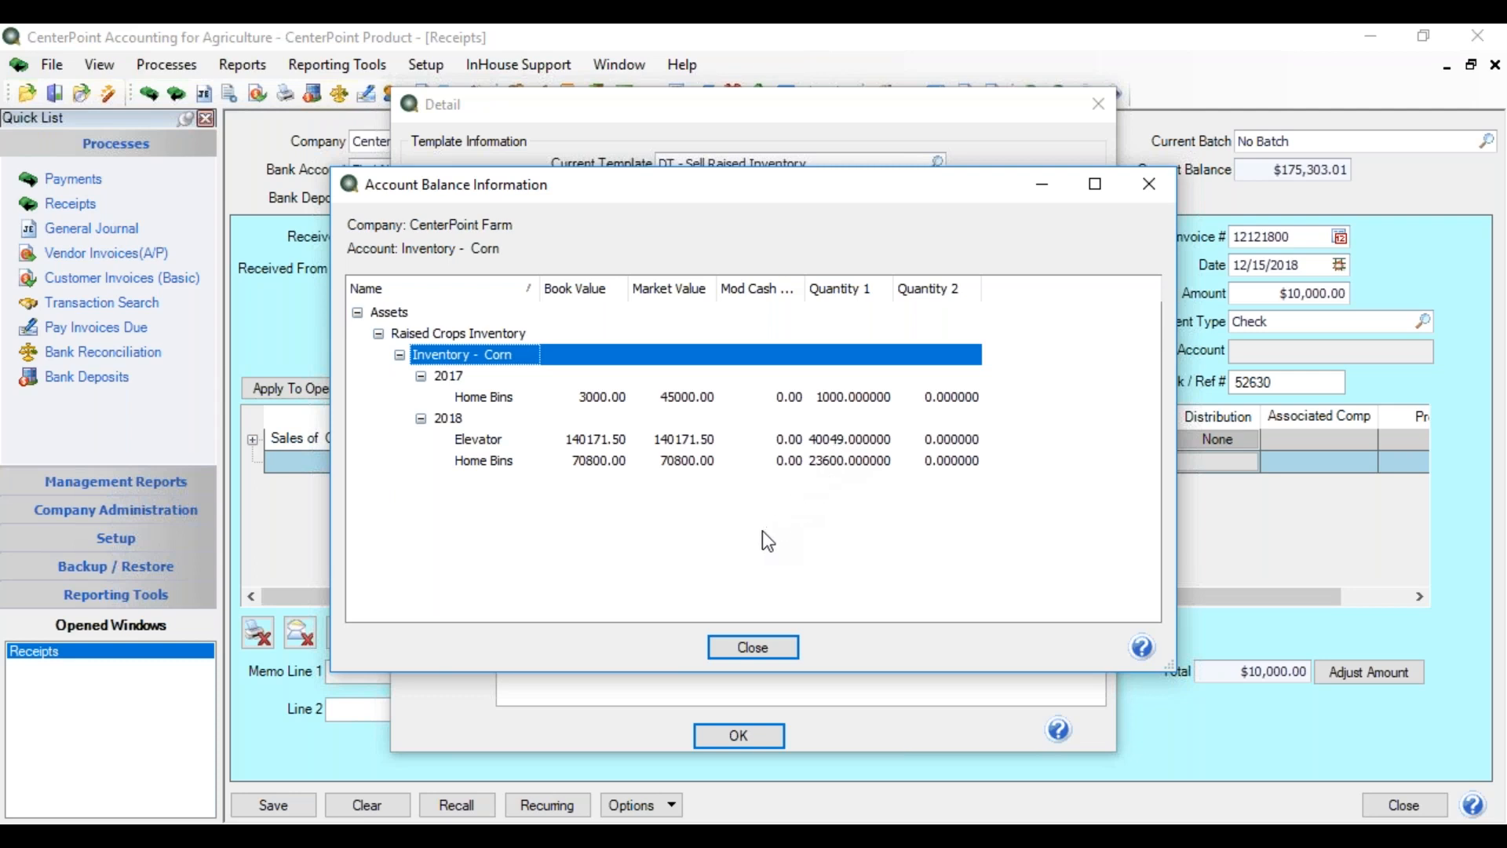
click(744, 650)
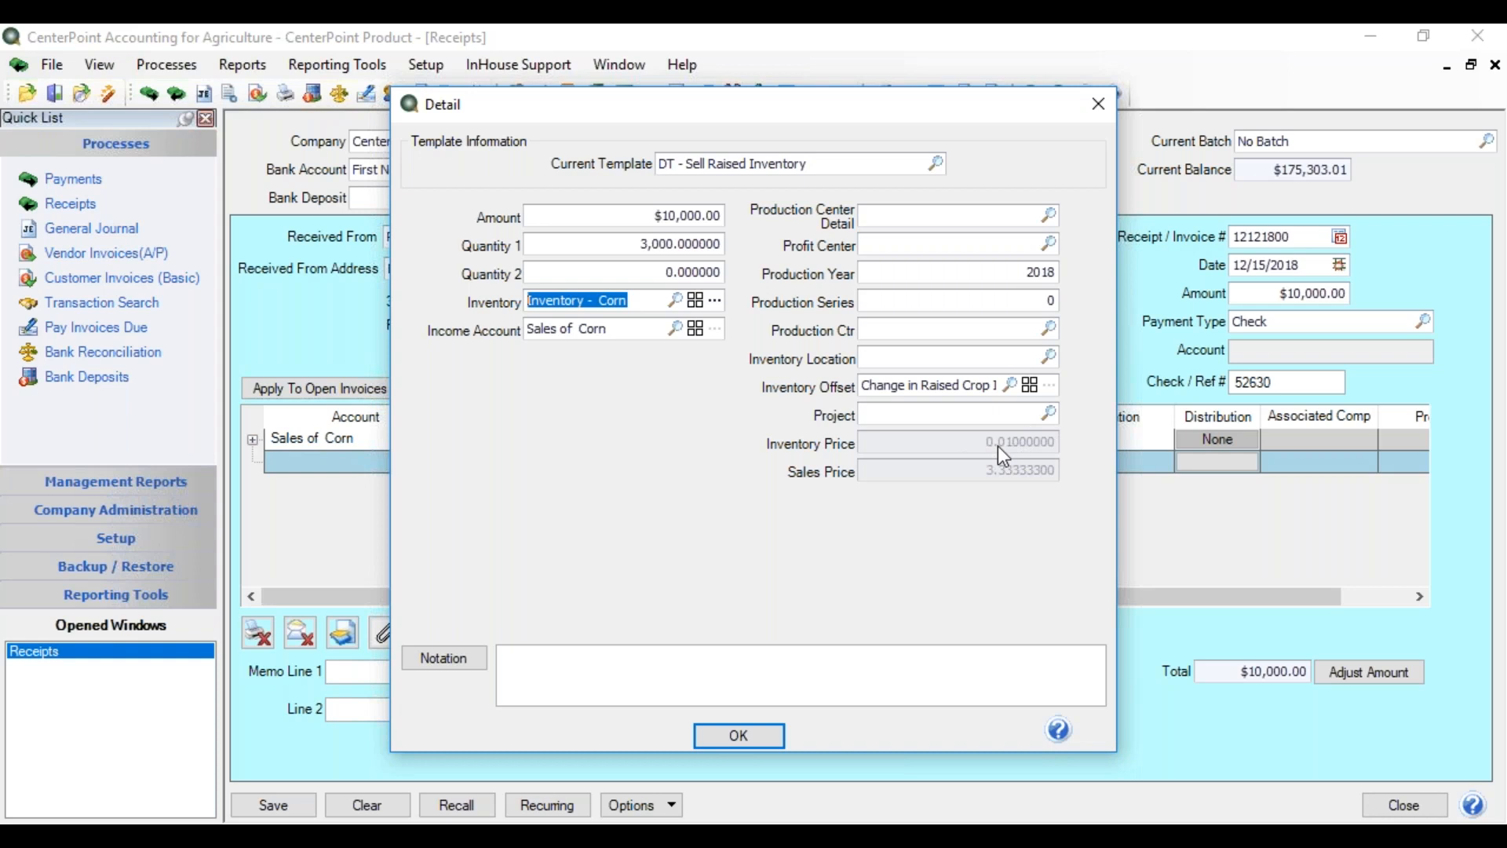
- Enter profit center Corn and inventory location Elevator, then accept the corn detail
key(Tab)
key(Tab)
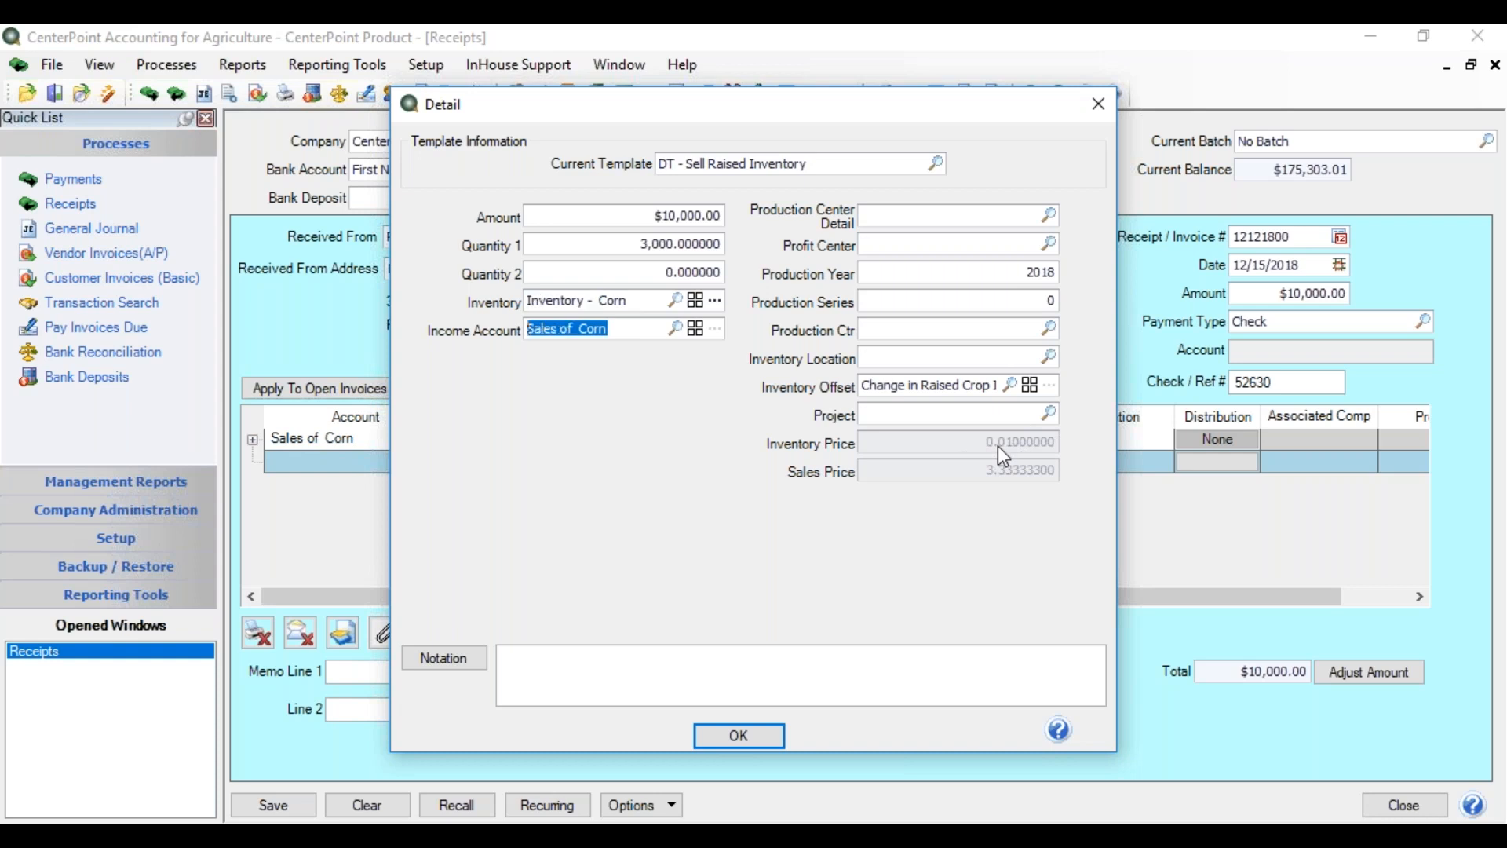
key(Tab)
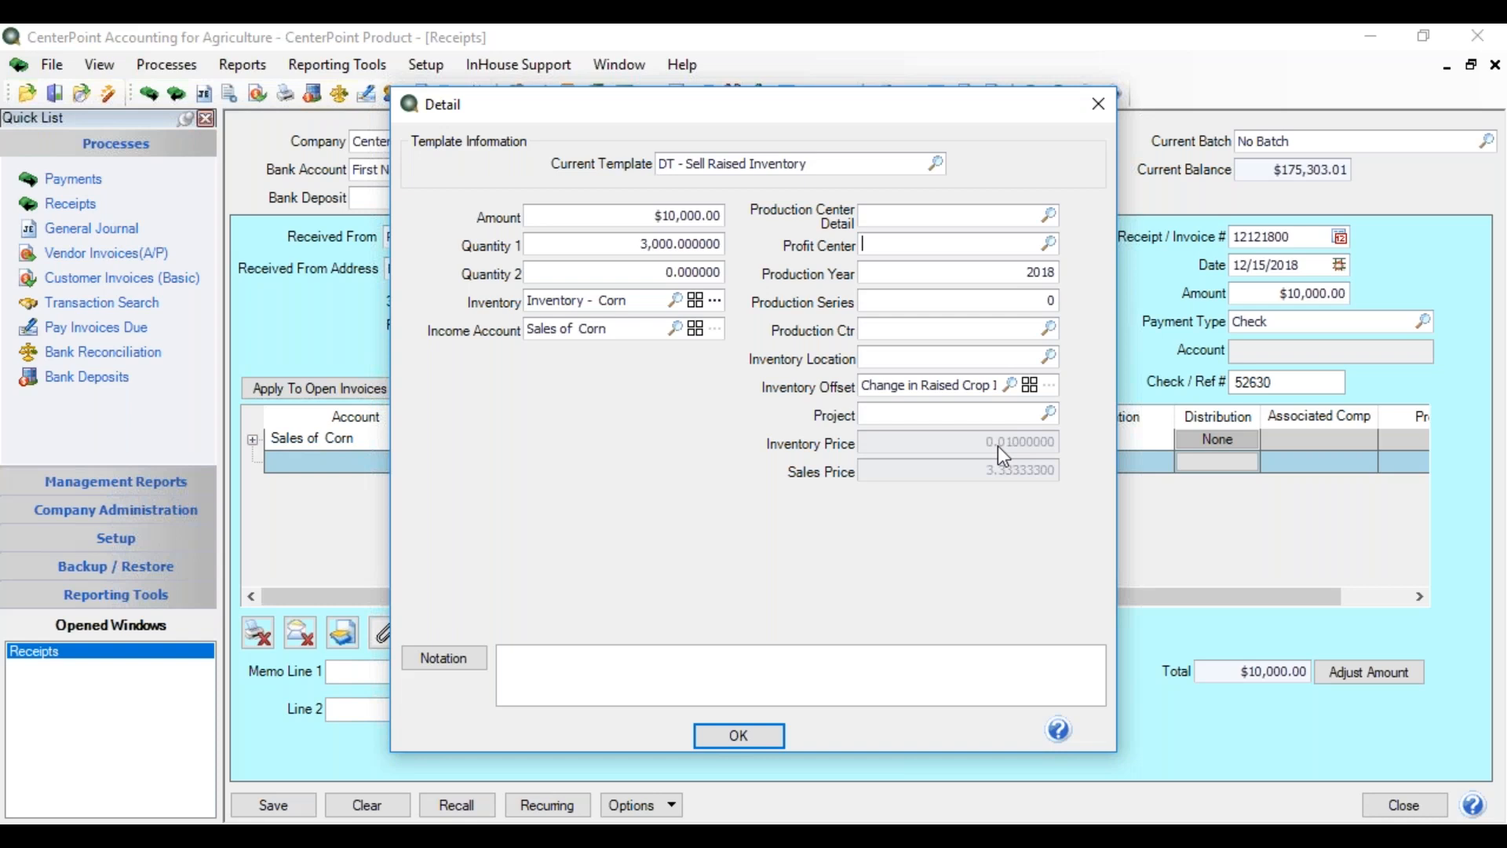
text(Corn)
key(Tab)
key(Tab)
key(Tab)
key(Tab)
text(ele)
key(Tab)
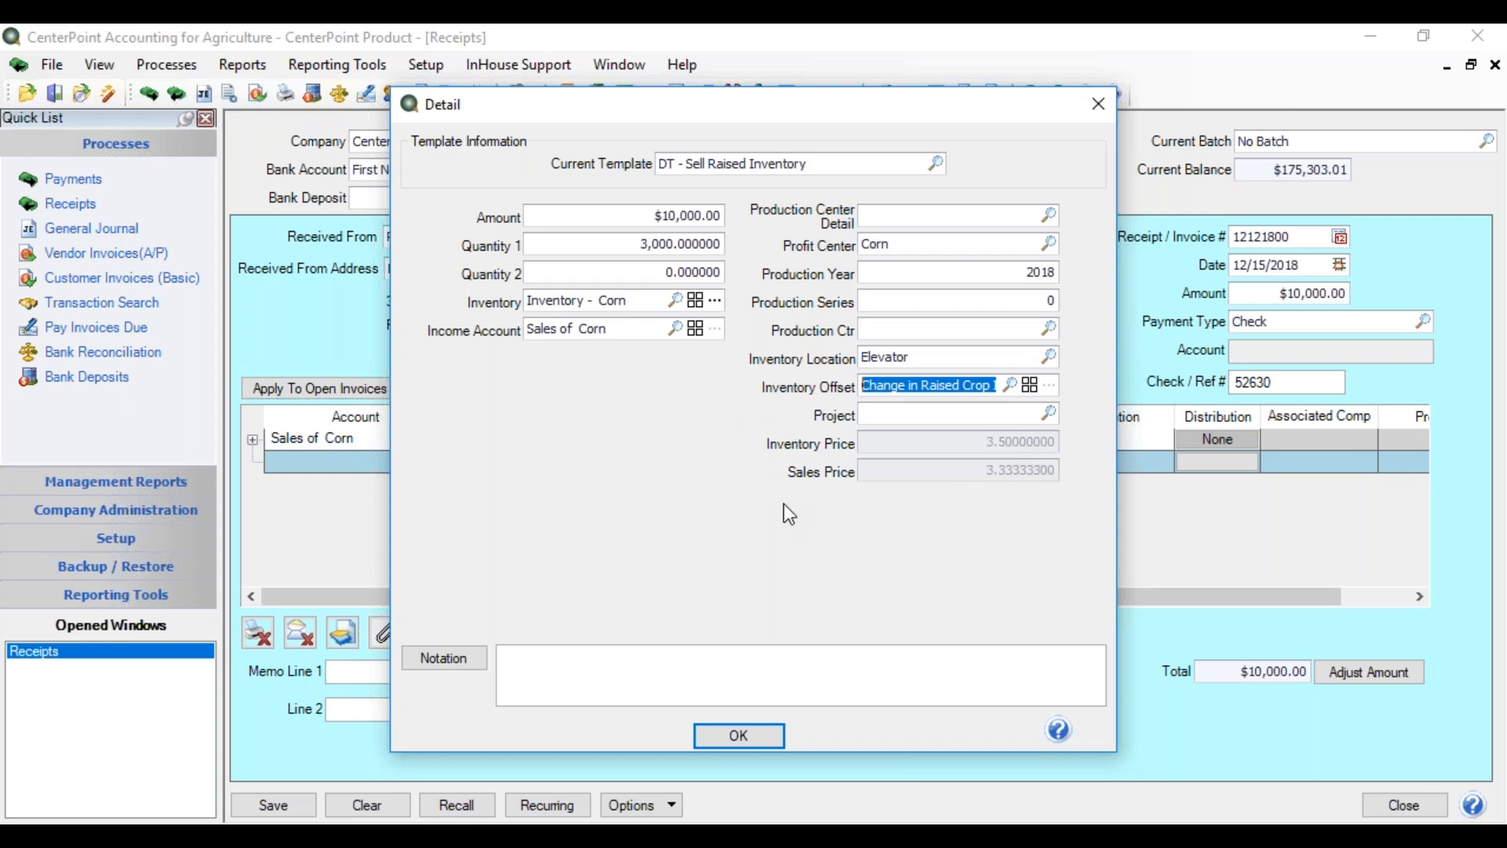
click(742, 737)
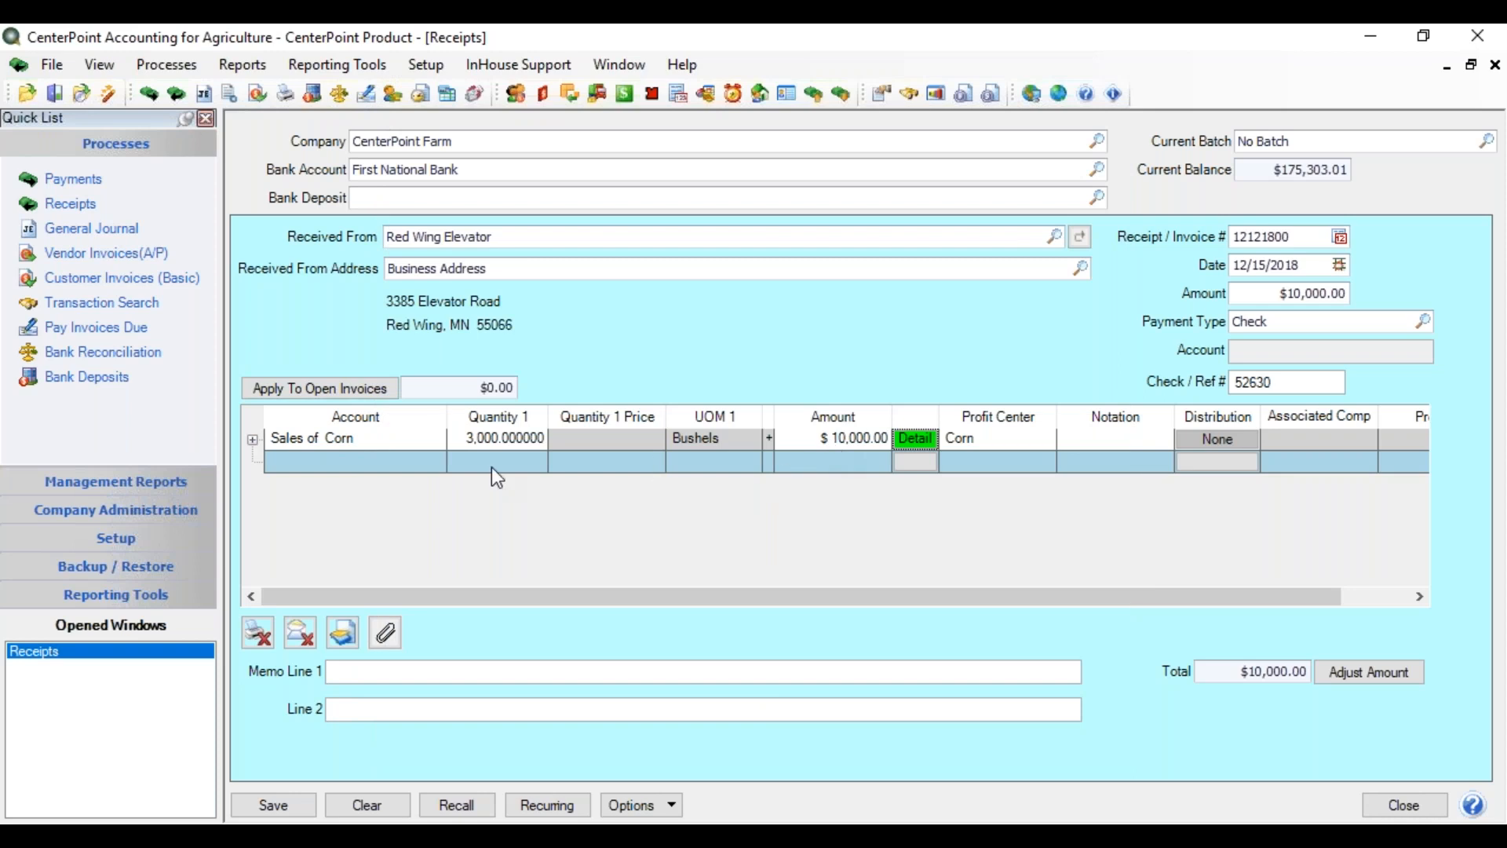
- Expand the Sales of Corn line and review its Detail dialog without changes
click(252, 441)
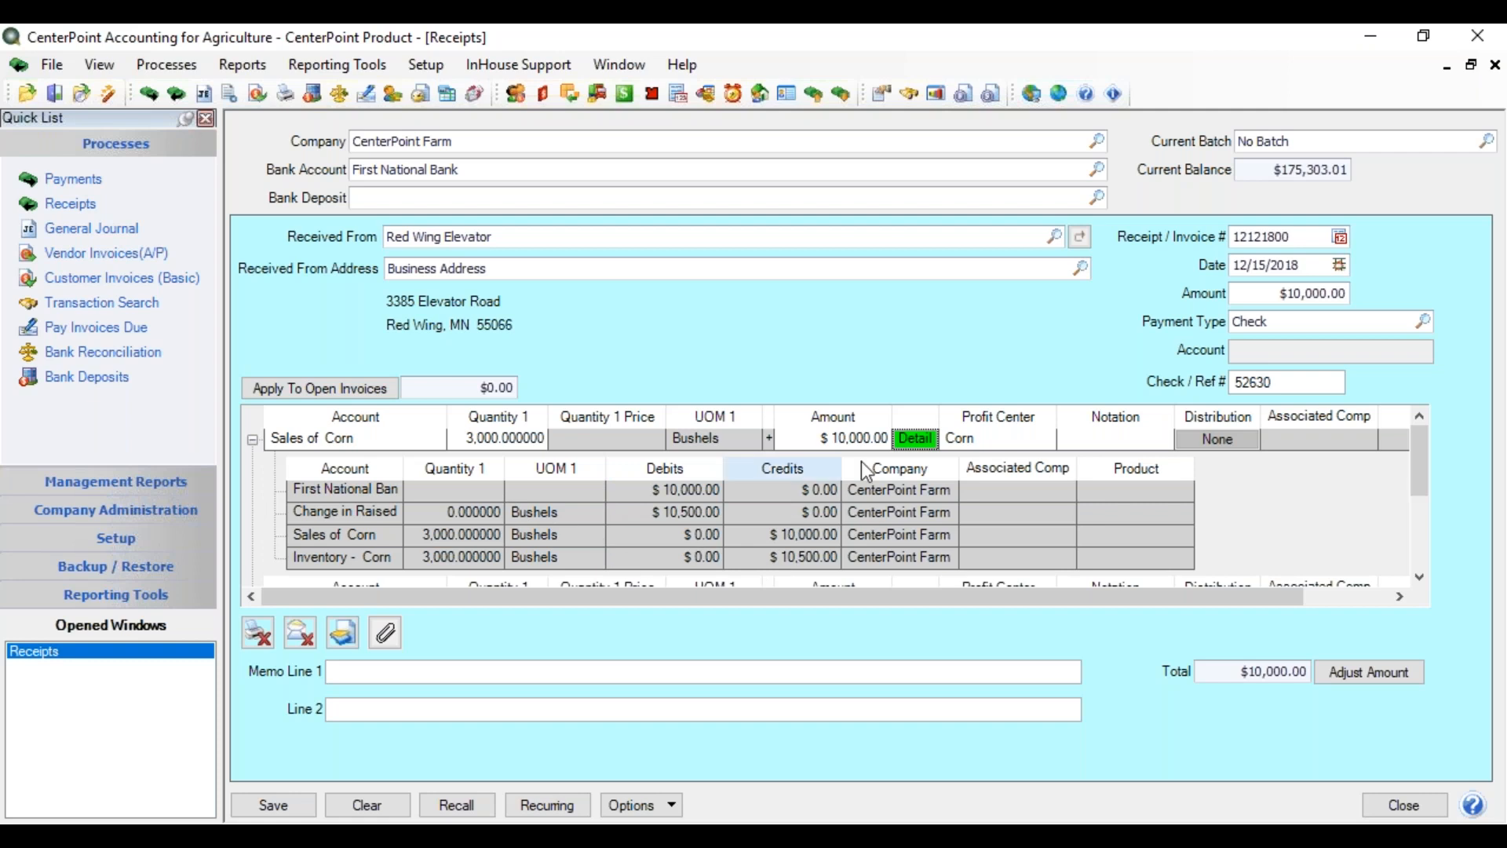
click(915, 444)
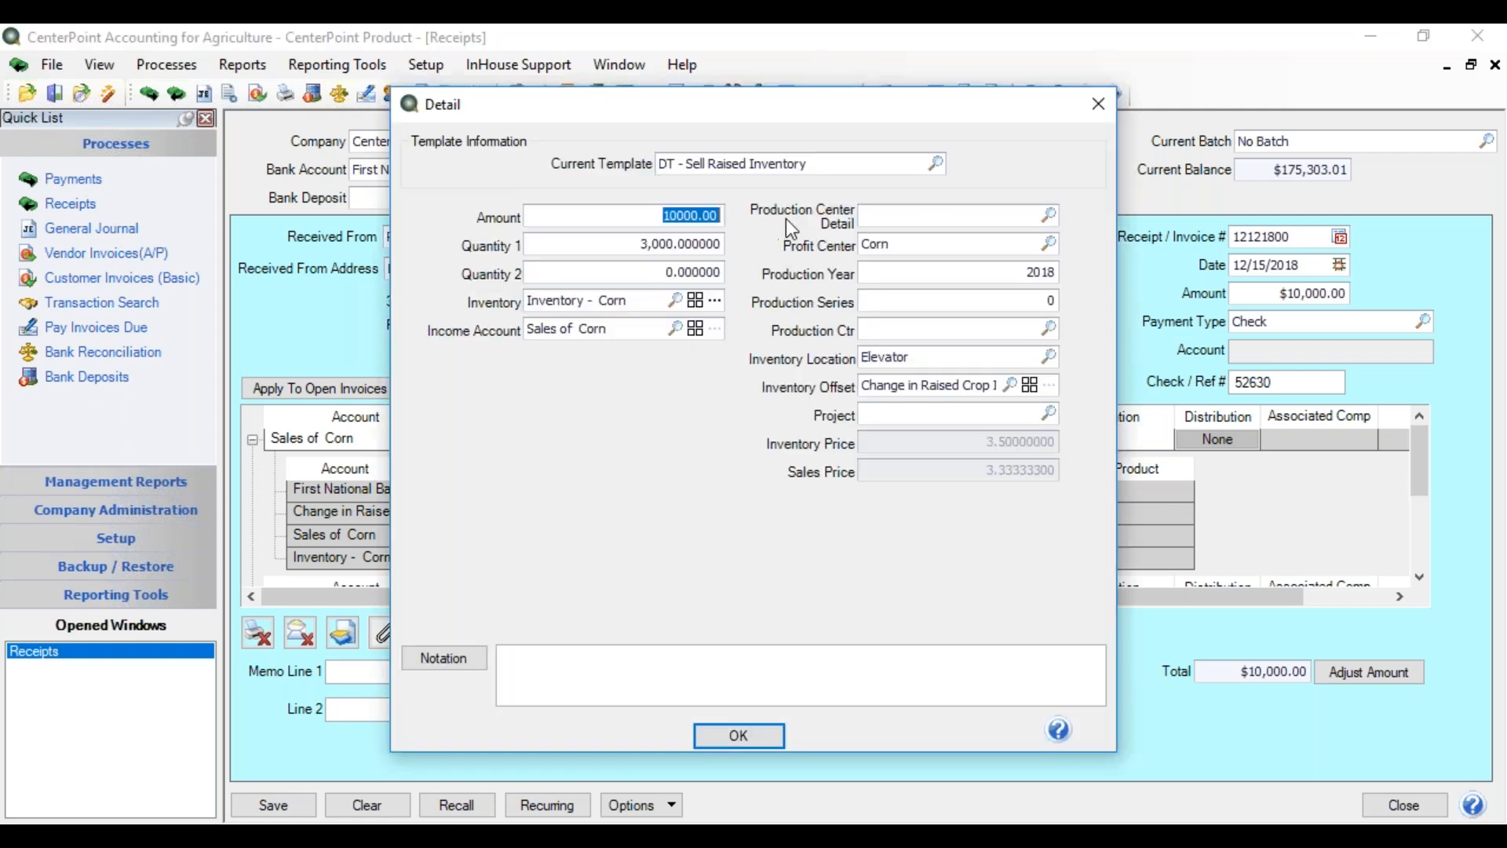
click(752, 734)
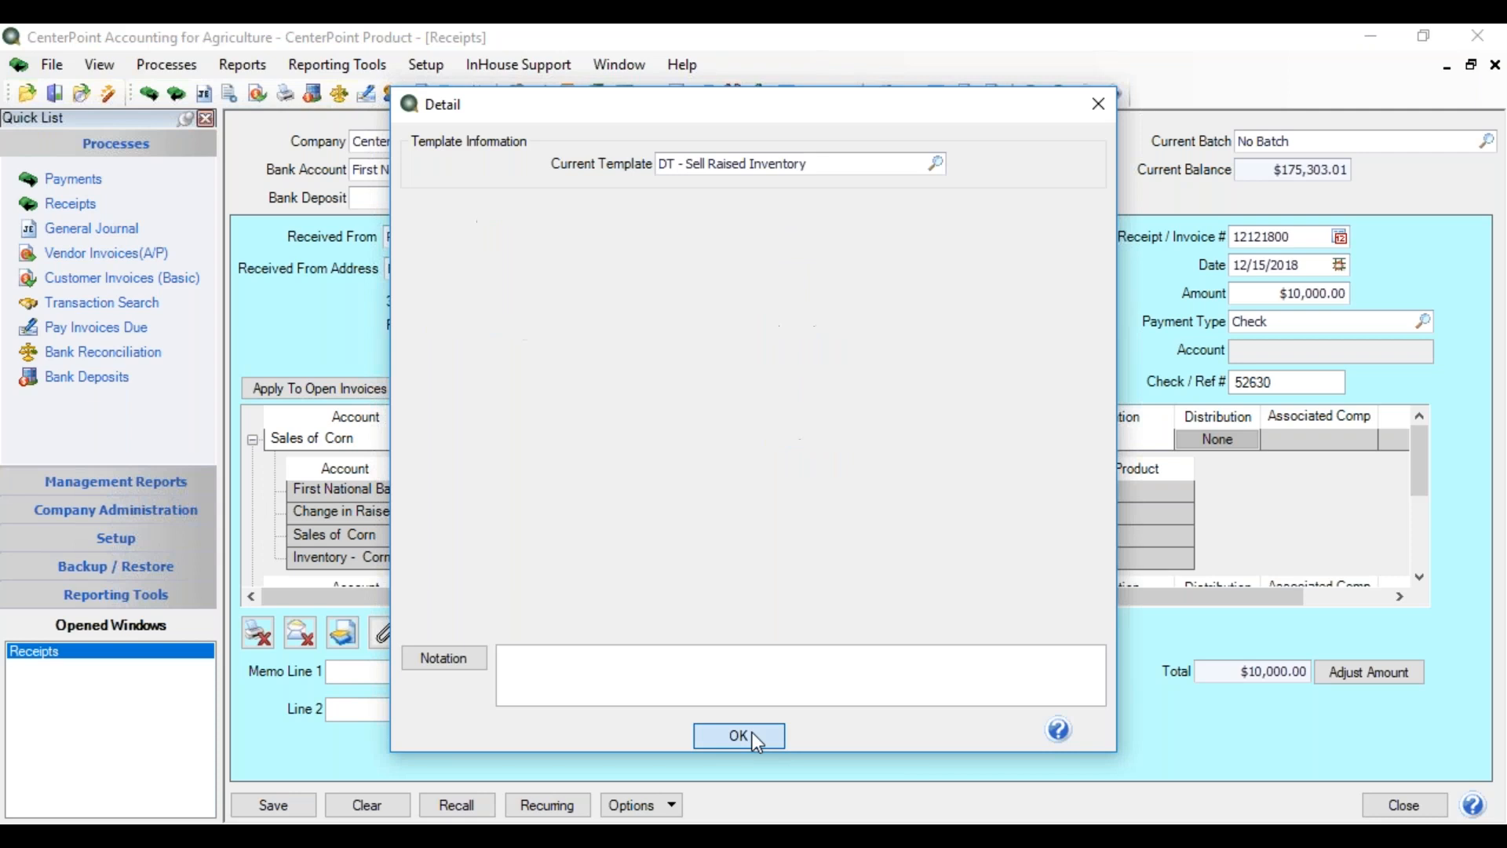
- Collapse the Sales of Corn distribution rows so a blank line follows it
mouse_move(1416, 458)
mouse_down()
mouse_move(1420, 473)
mouse_move(1417, 444)
mouse_up()
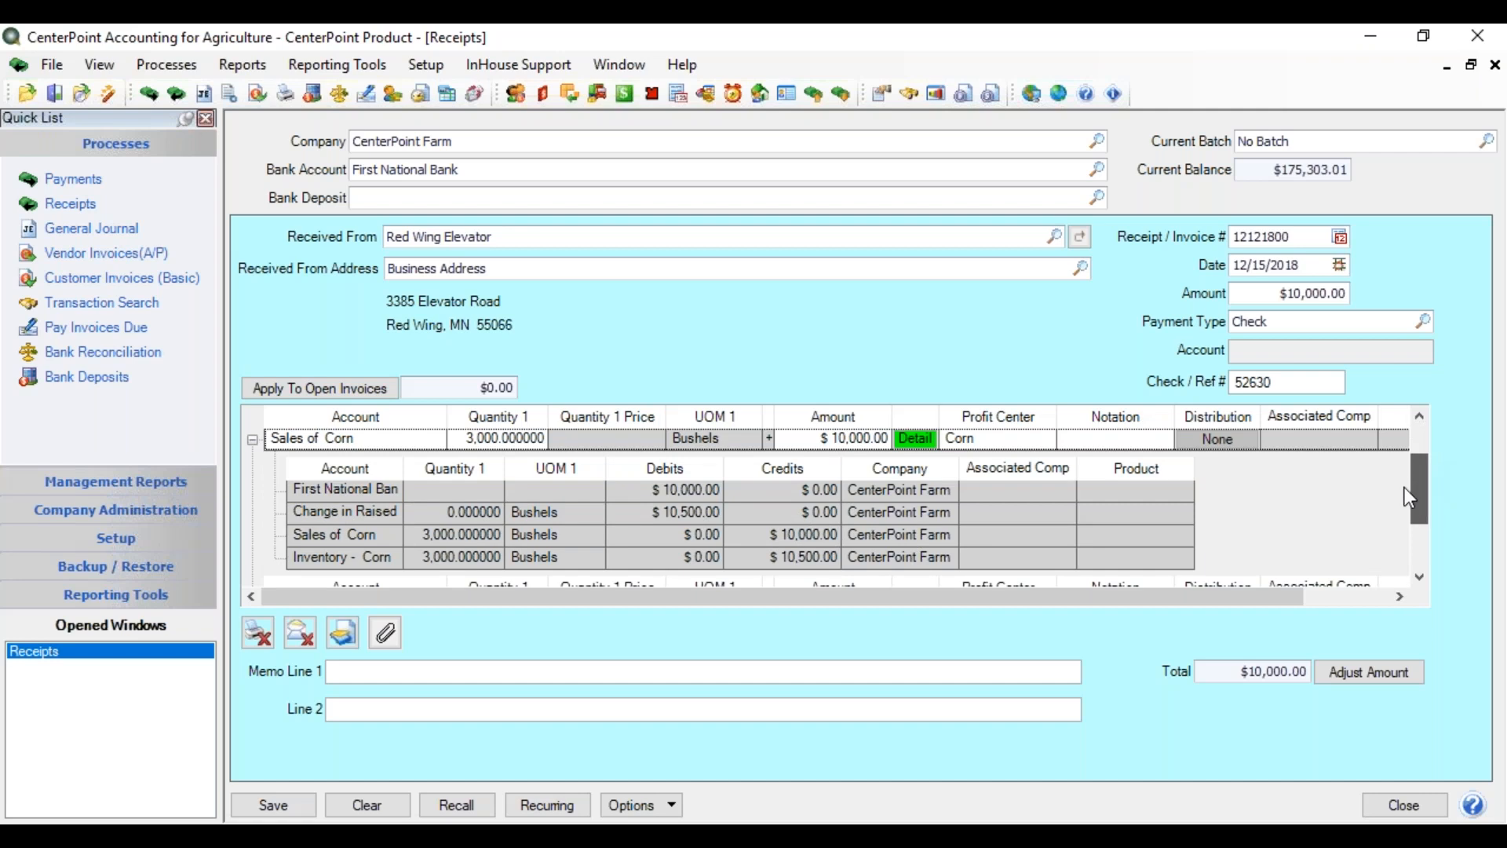
scroll(1404, 492, down, 1)
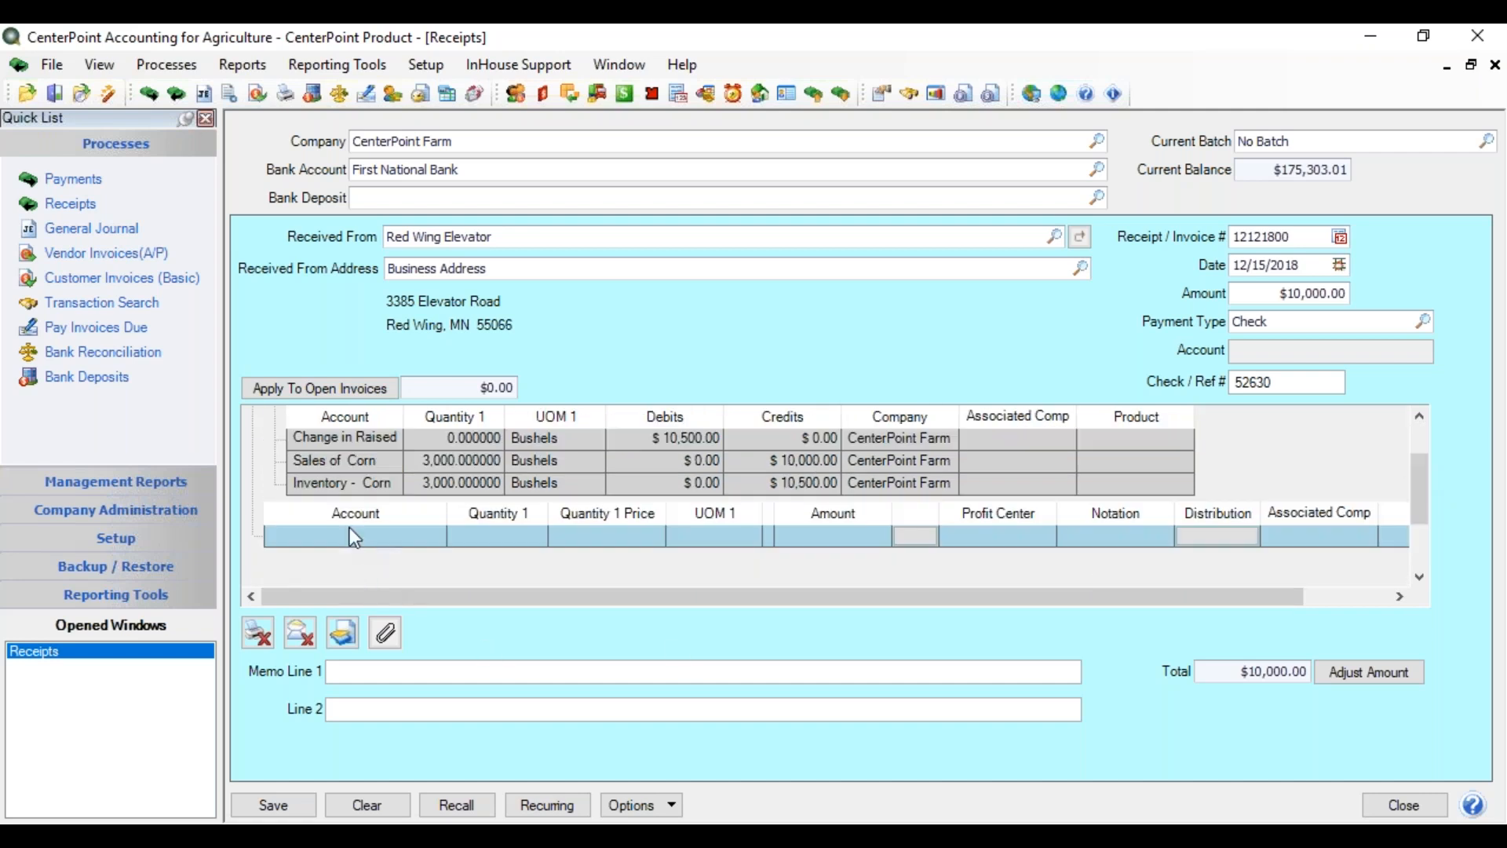
scroll(1403, 449, up, 1)
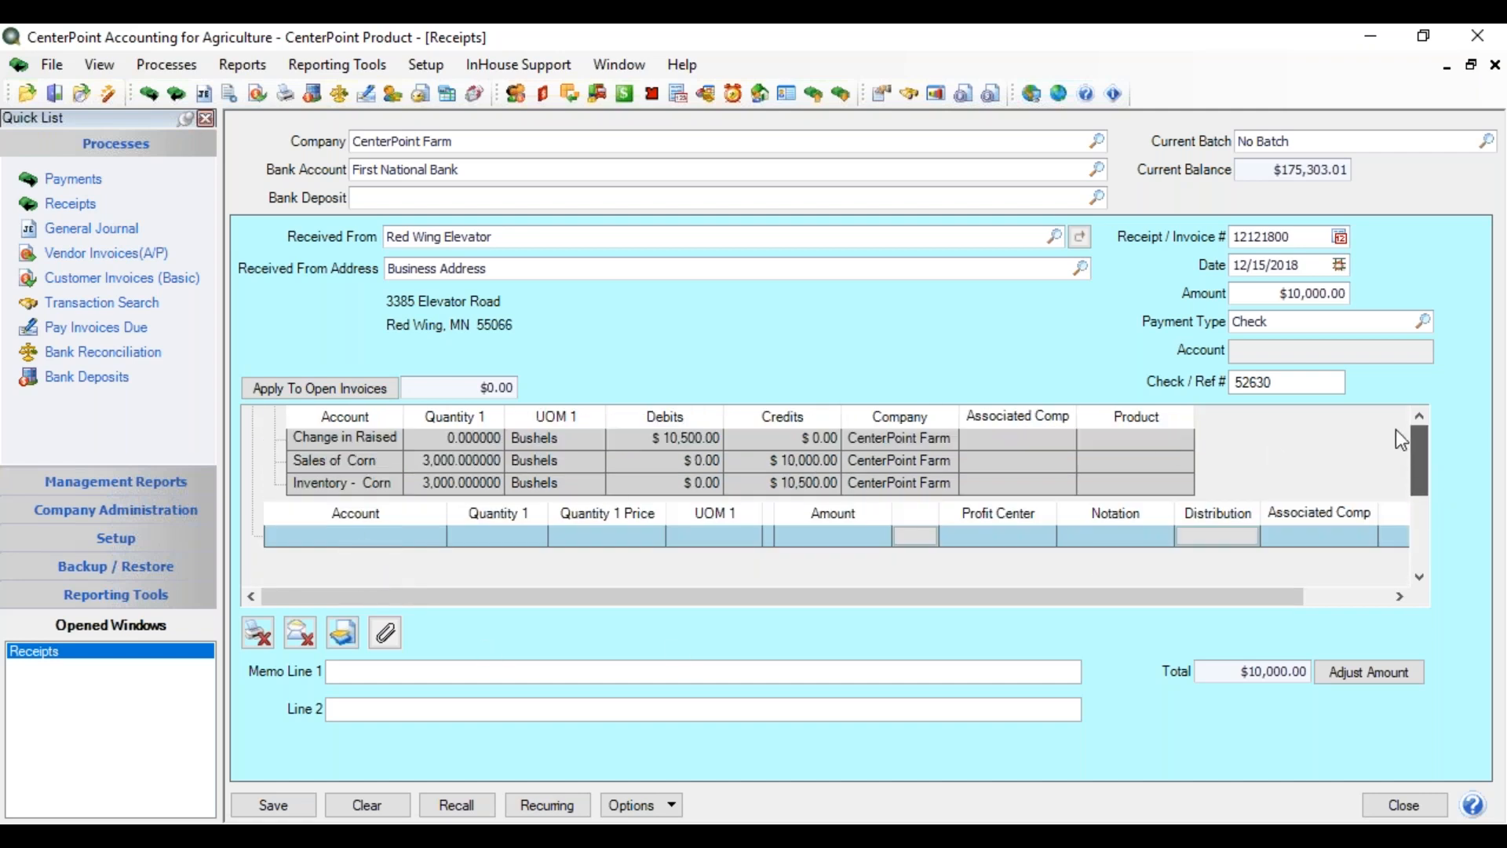
click(252, 441)
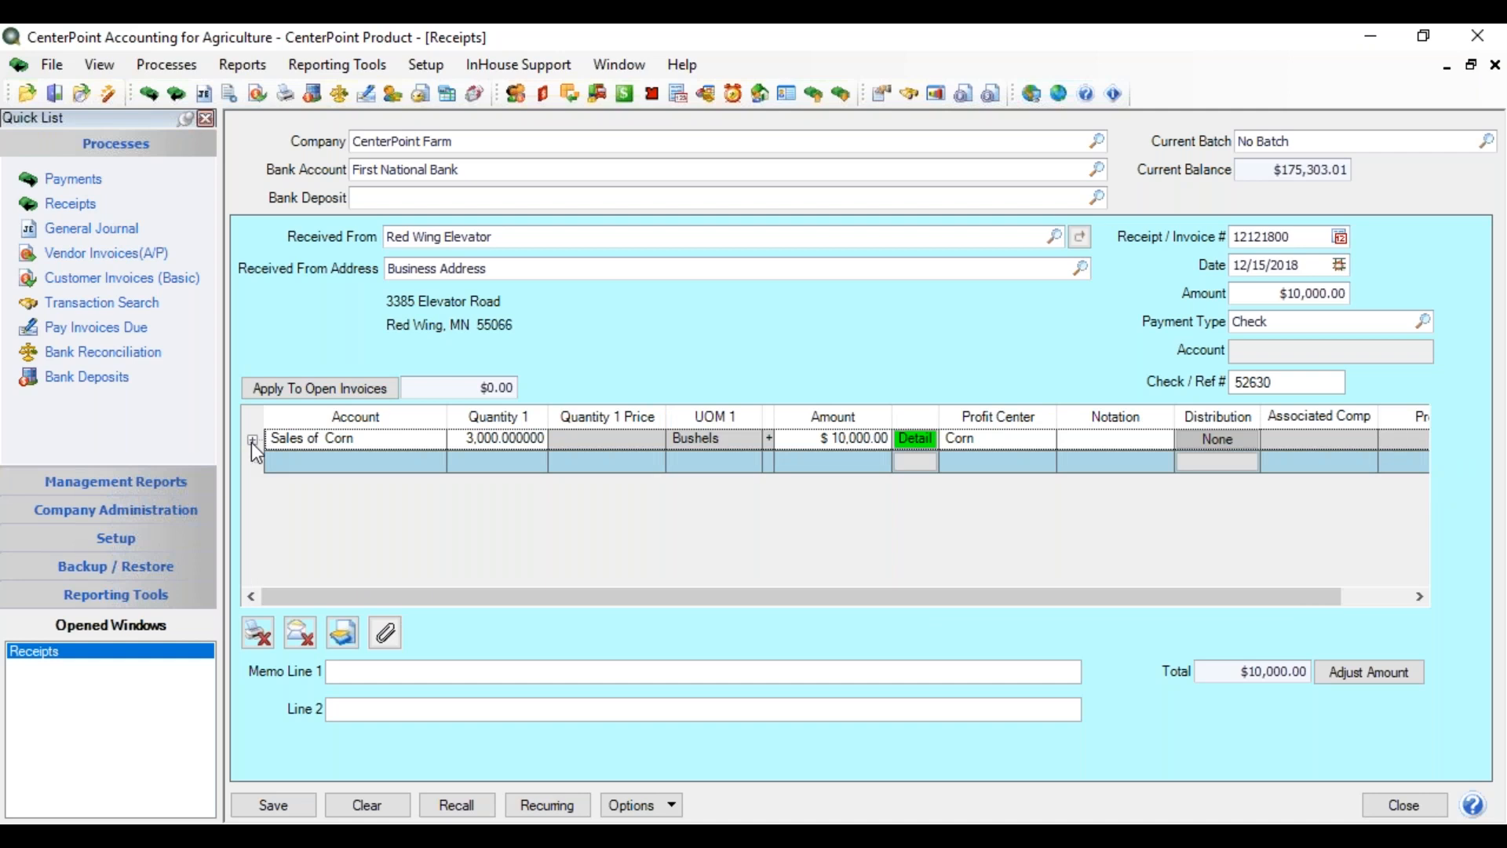
- Add a Storage Cost line of $90.00 and adjust the receipt amount to $9,910.00
click(284, 463)
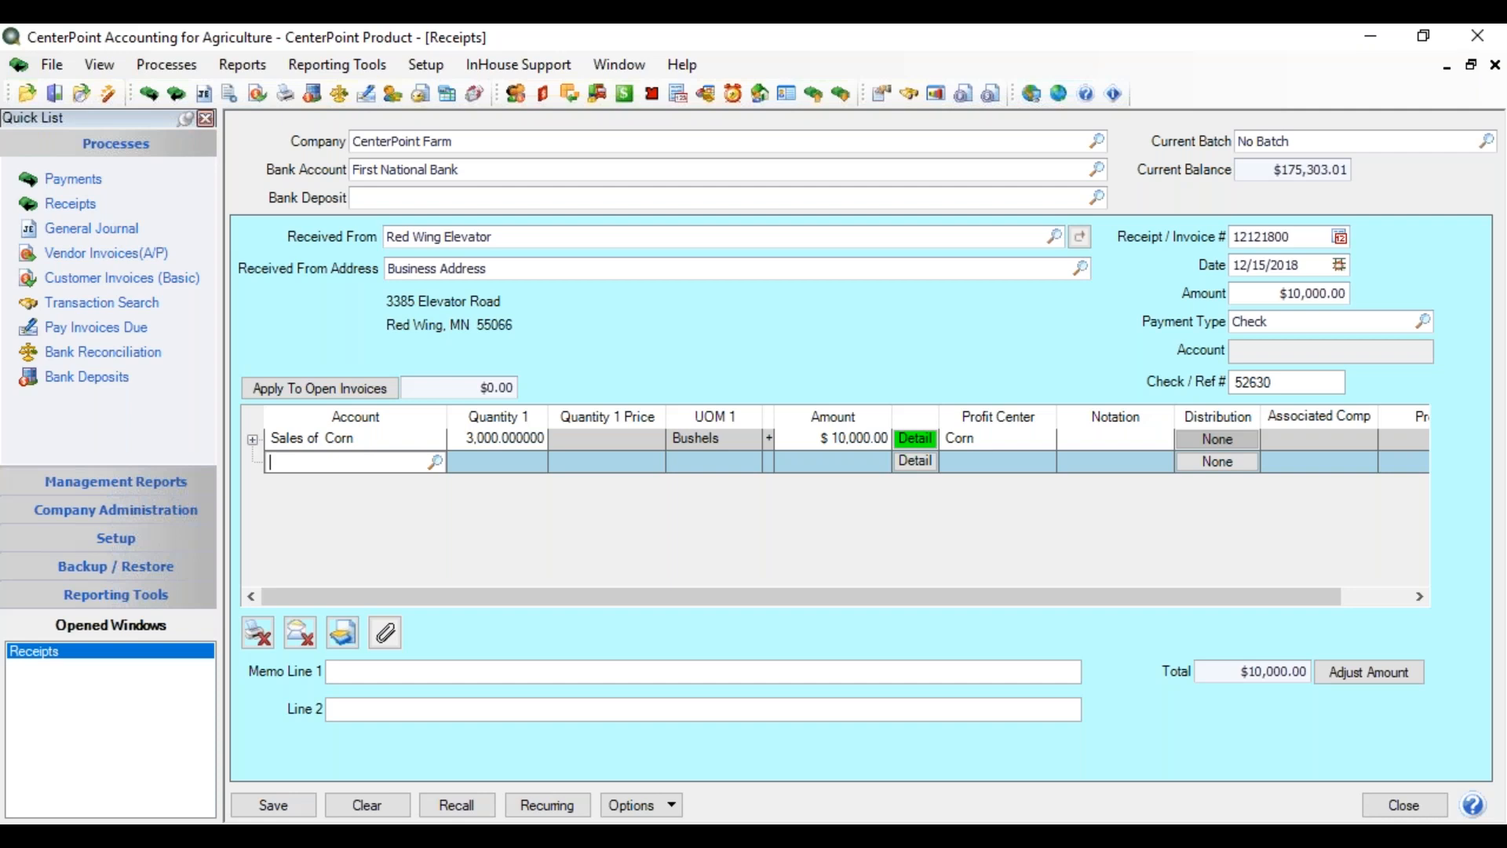
text(storage)
key(Tab)
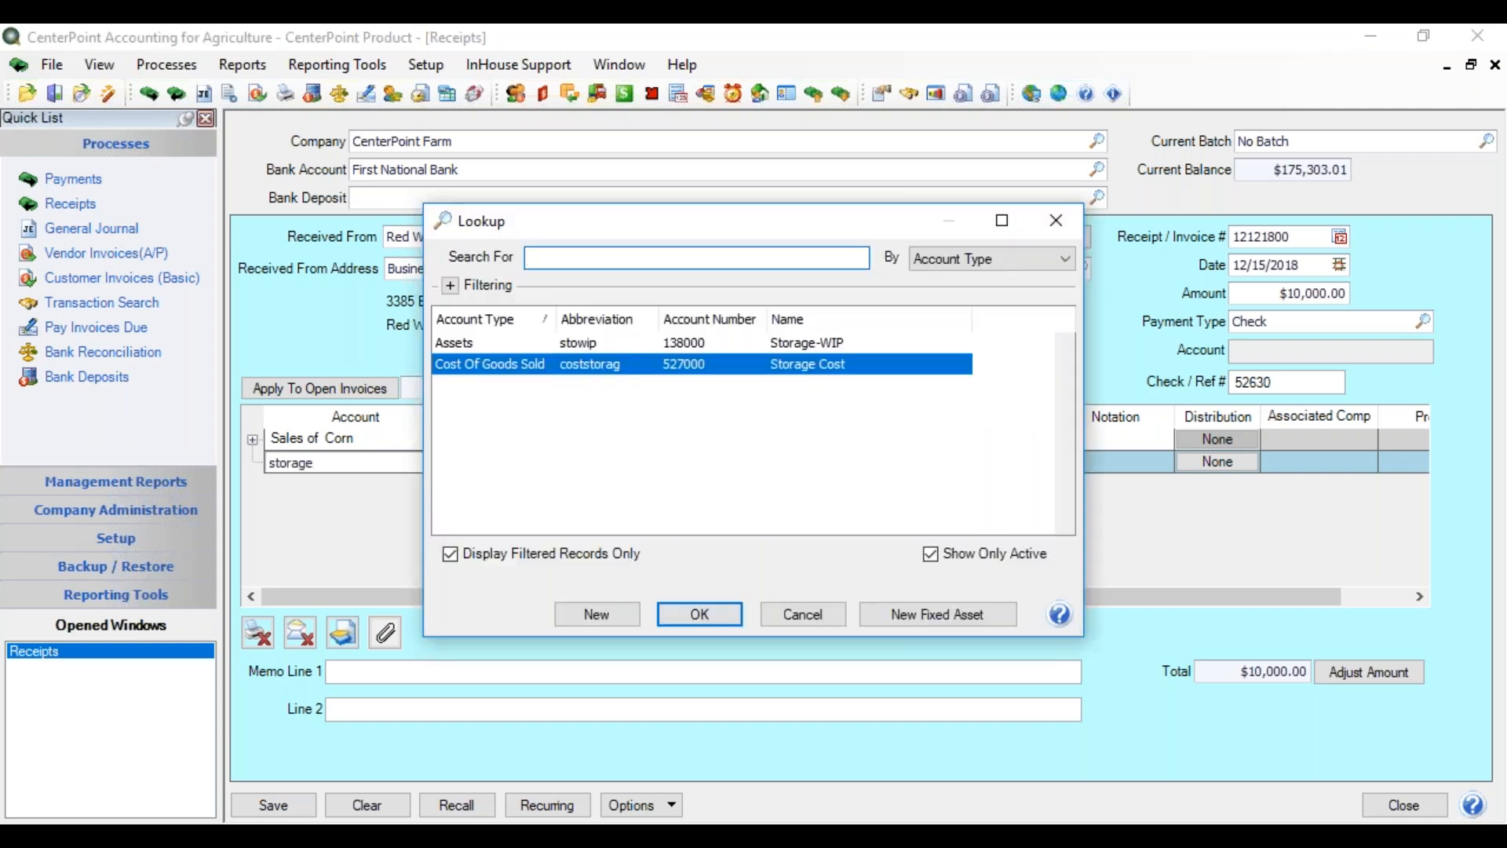
key(Return)
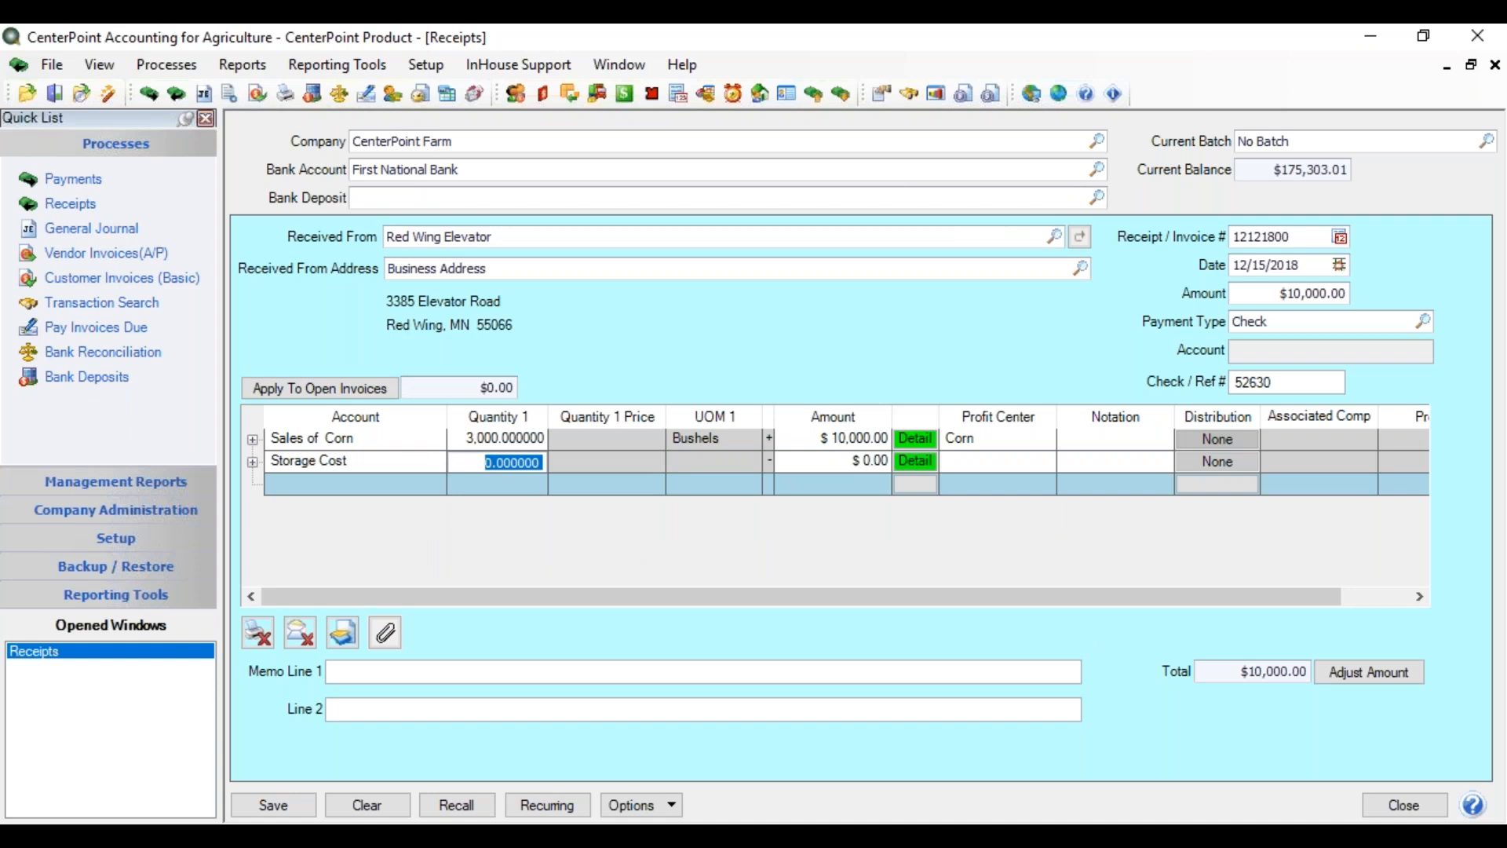
key(Tab)
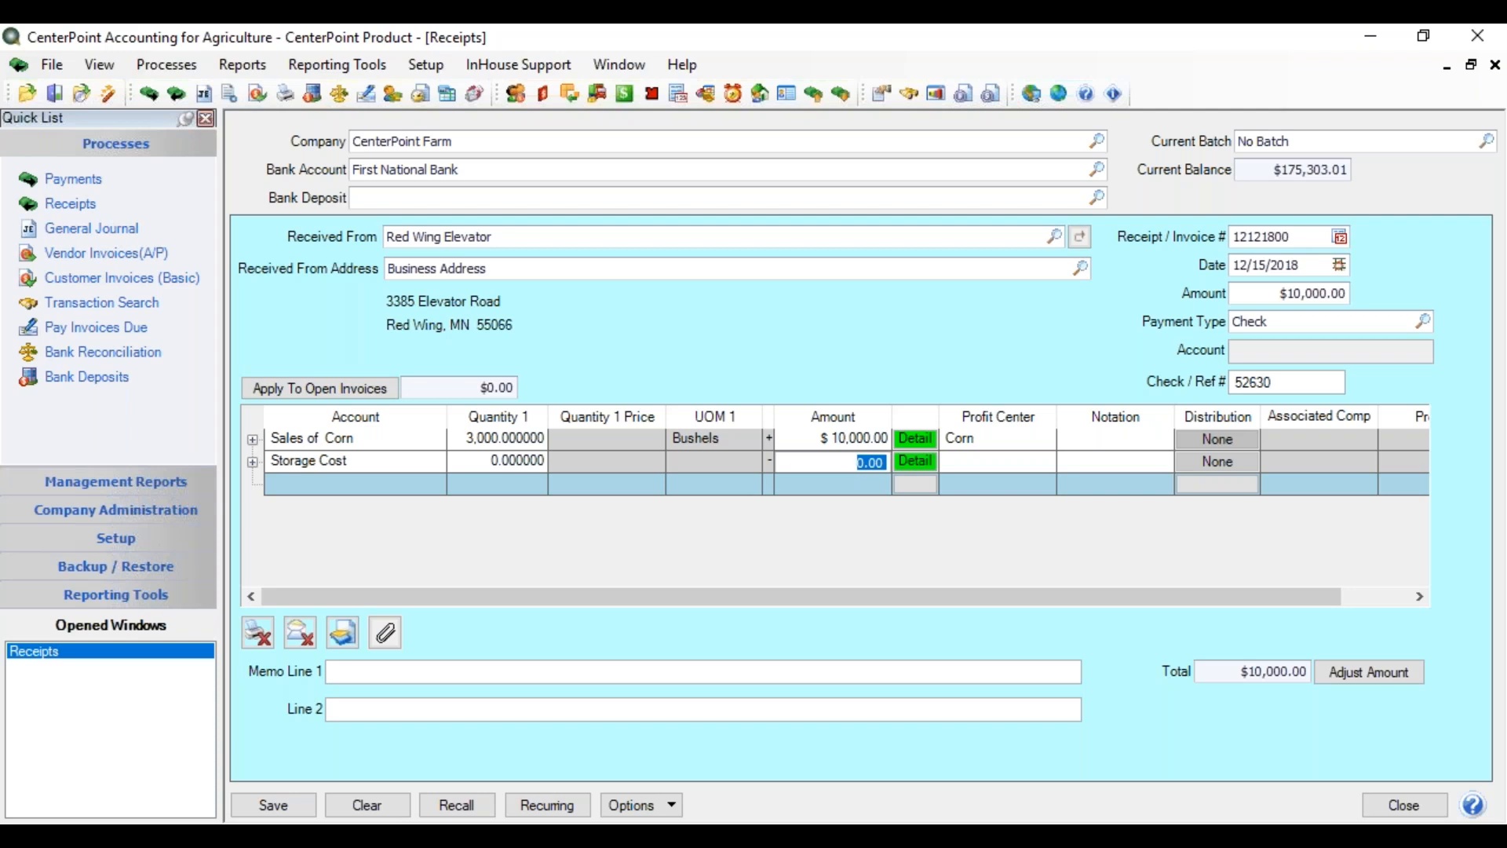
text(90.00)
key(Tab)
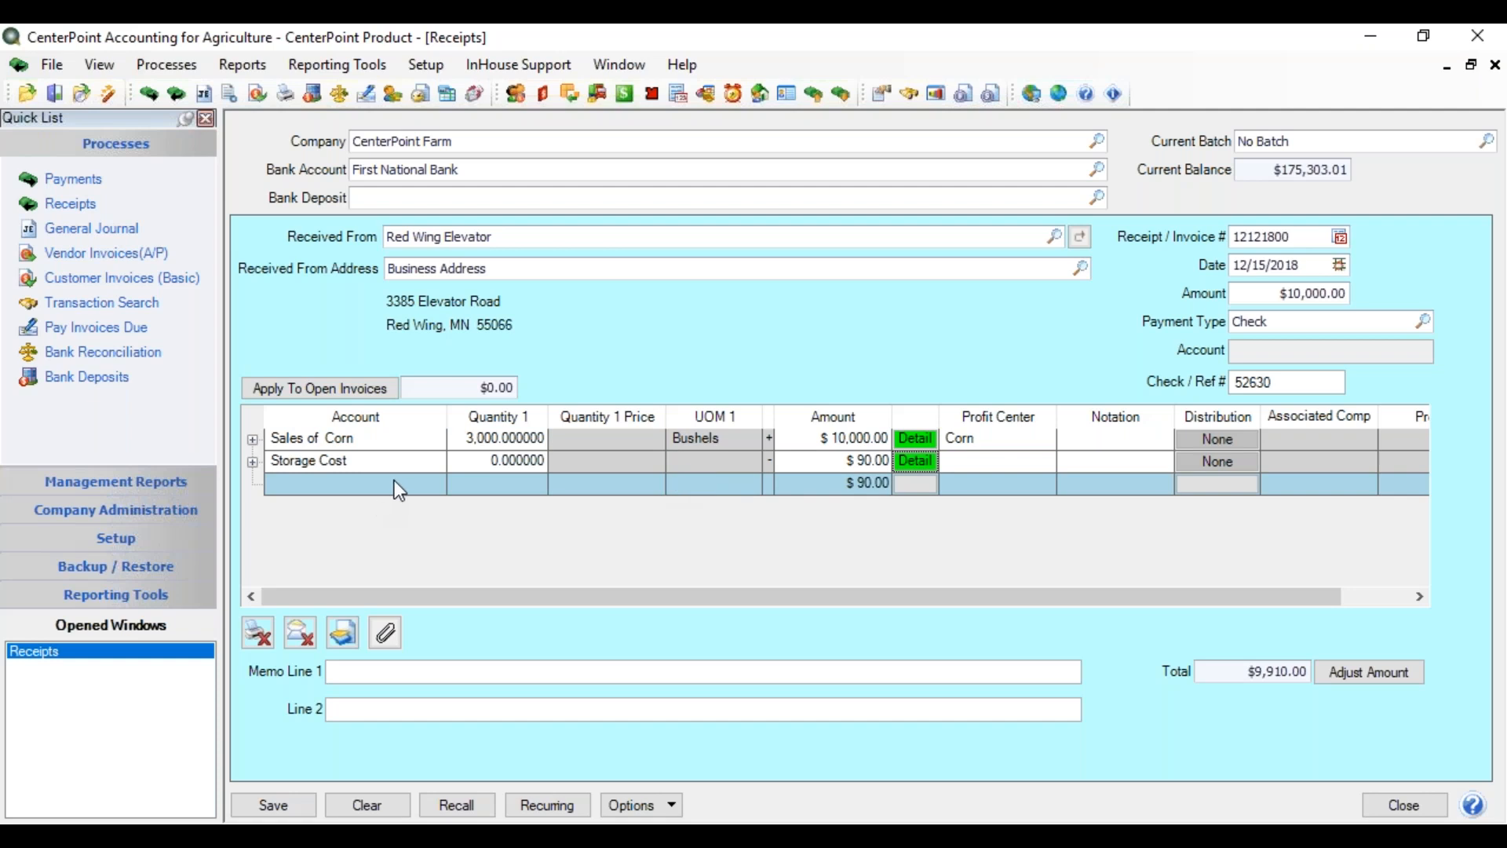
click(1358, 675)
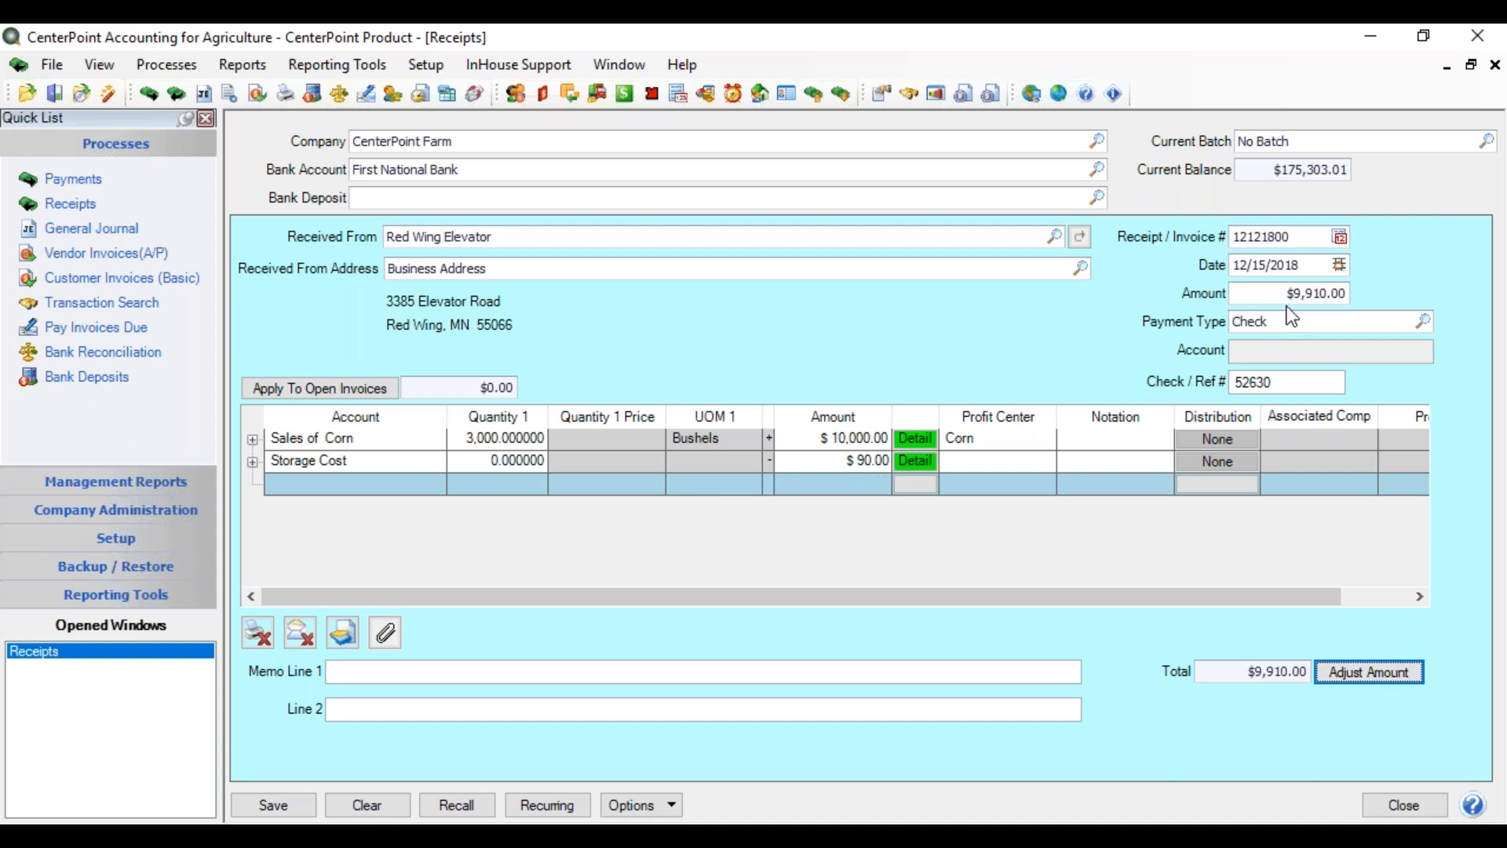
- Give the Storage Cost line profit center Corn and the notation 'storage fee'
click(970, 465)
text(corn)
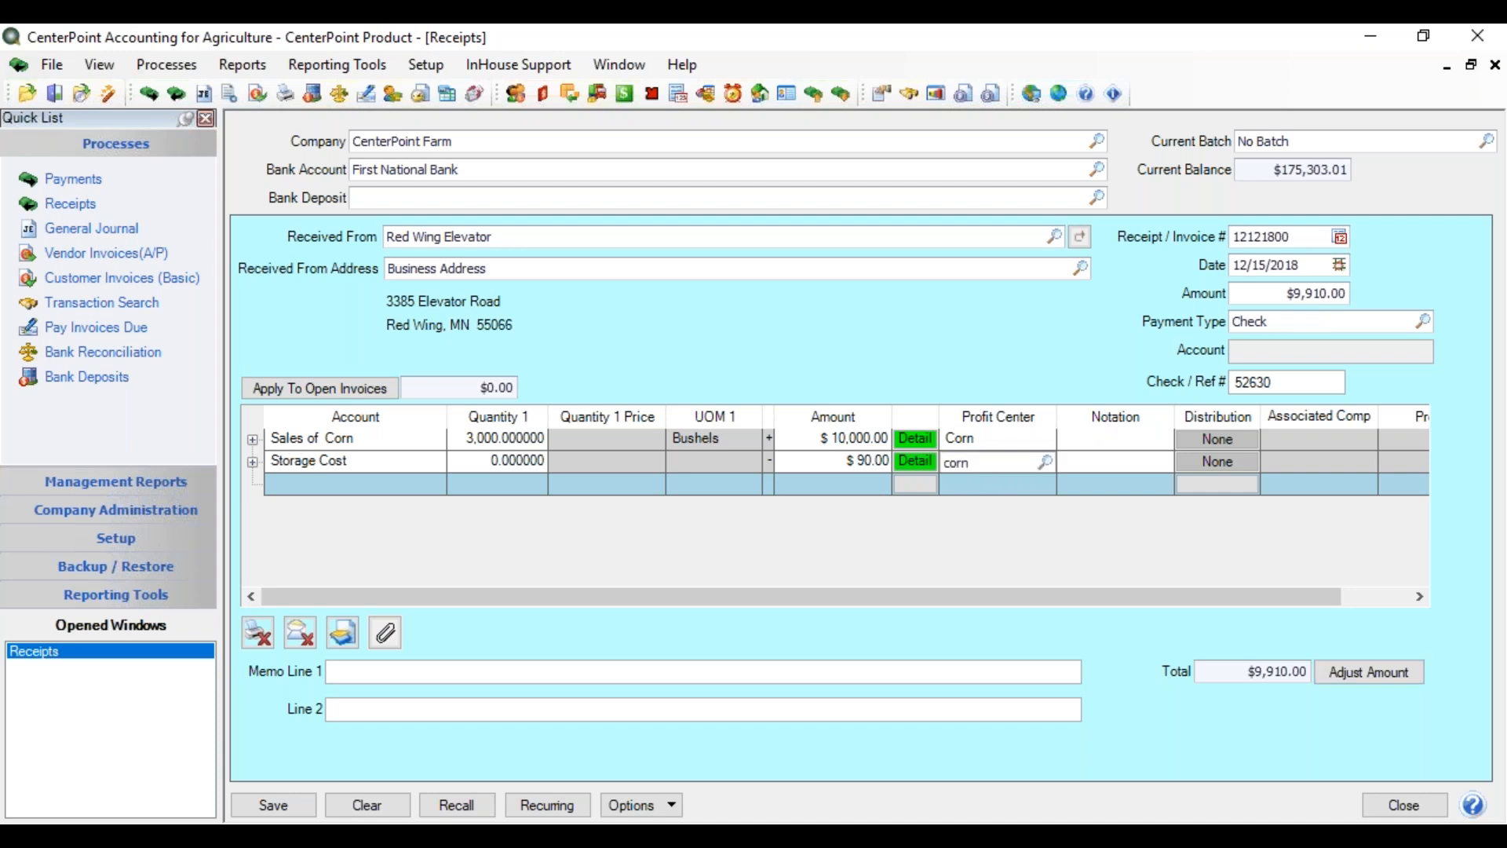
key(Tab)
text(storage fee)
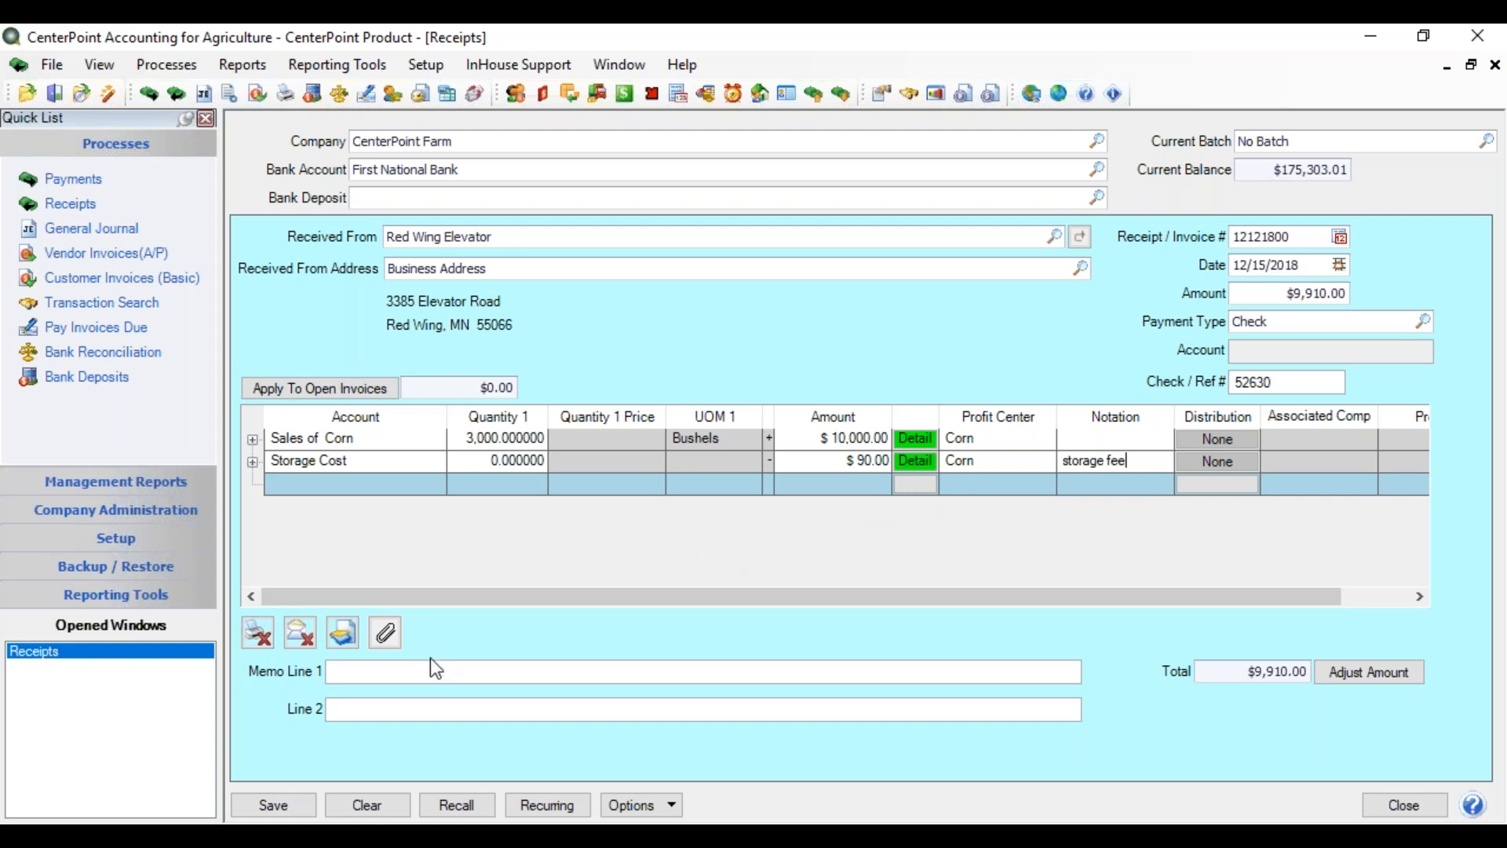
- Set the receipt to Print Invoice/Receipt and leave e-mailing turned off
click(261, 642)
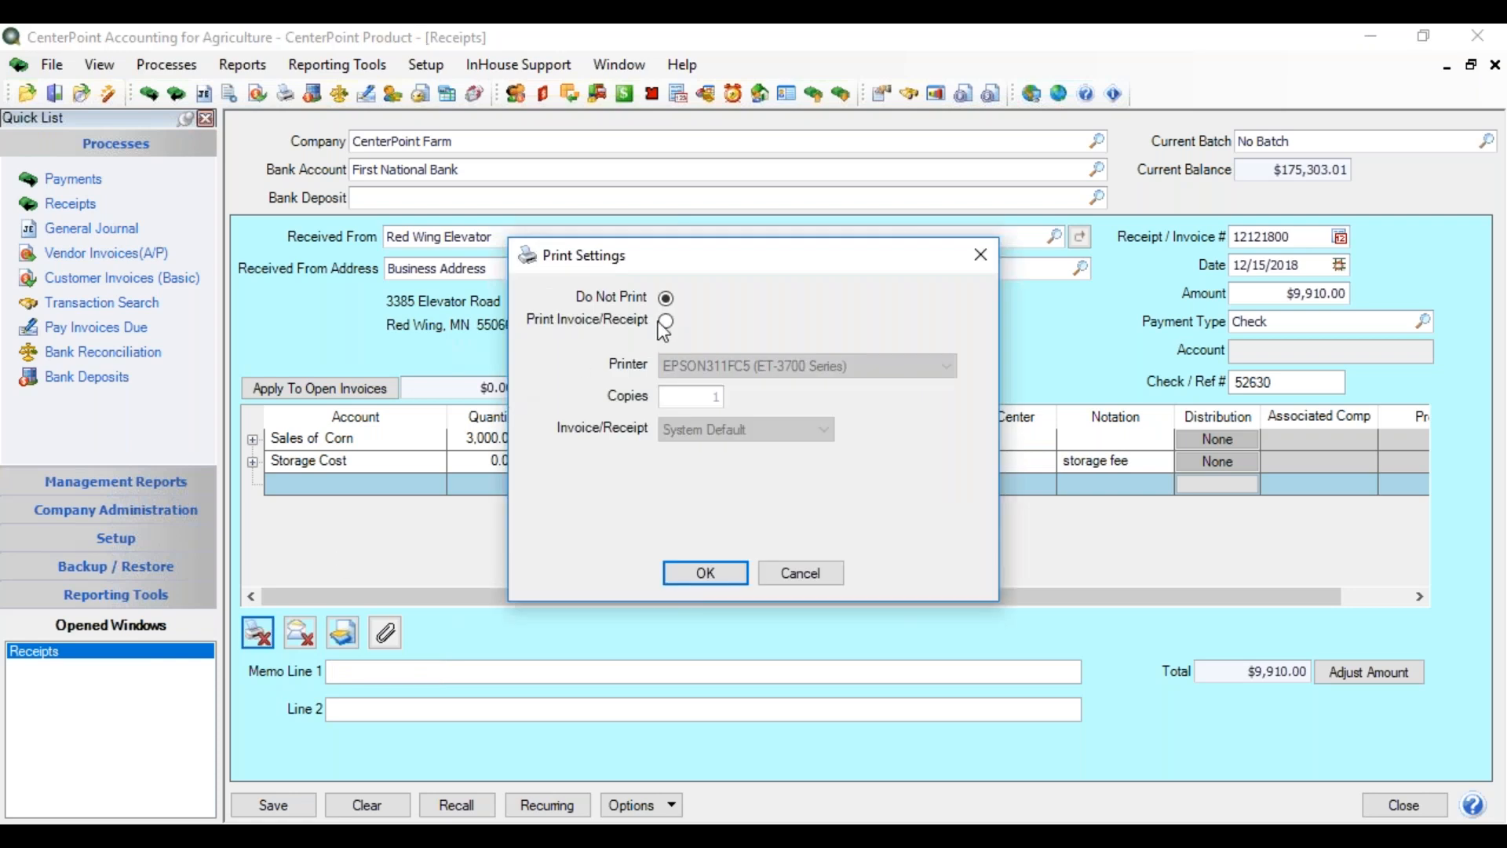
click(666, 322)
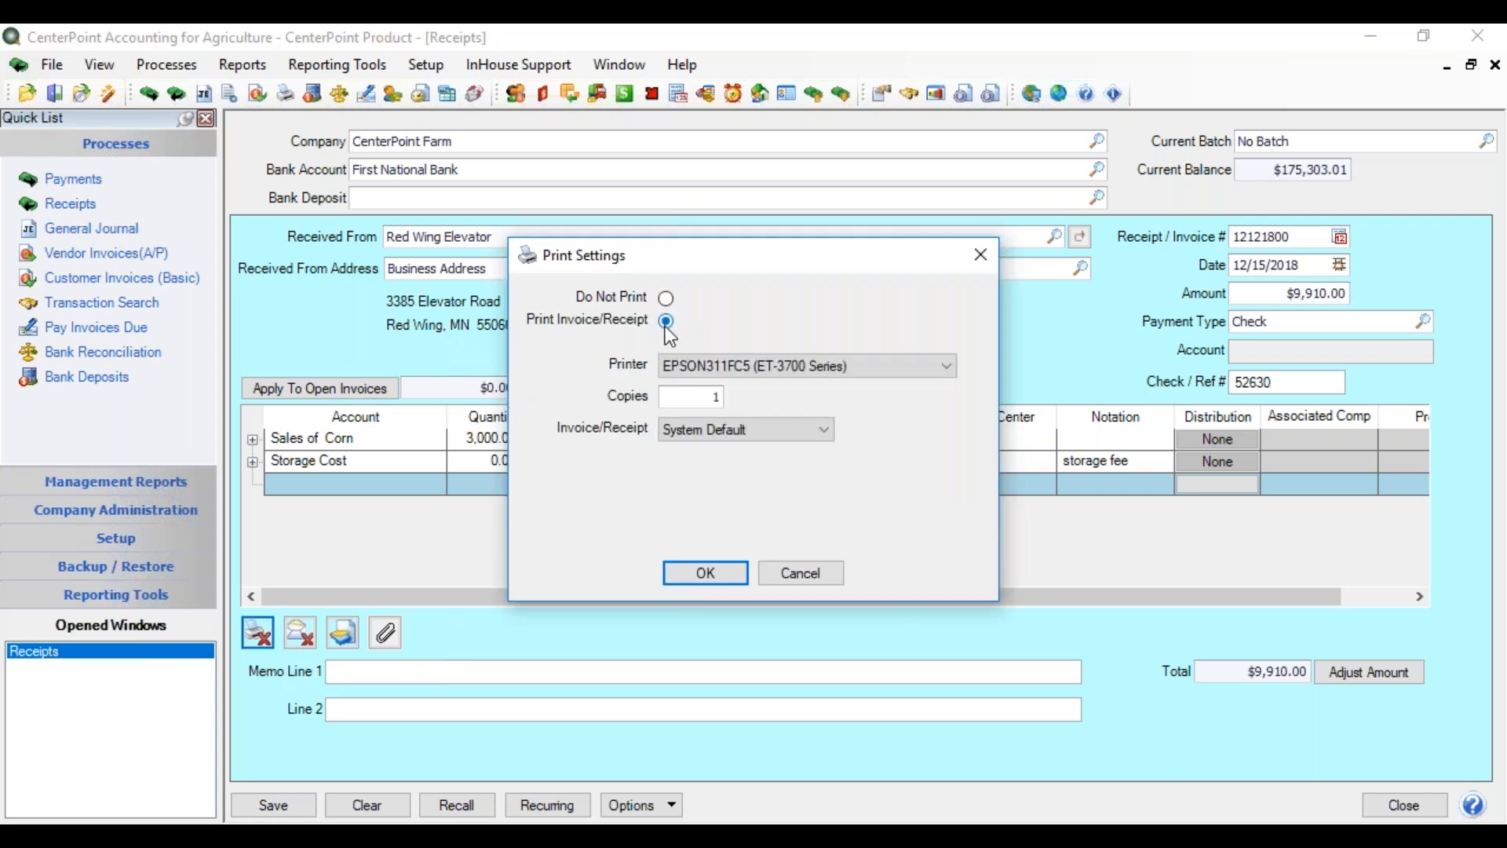
click(706, 574)
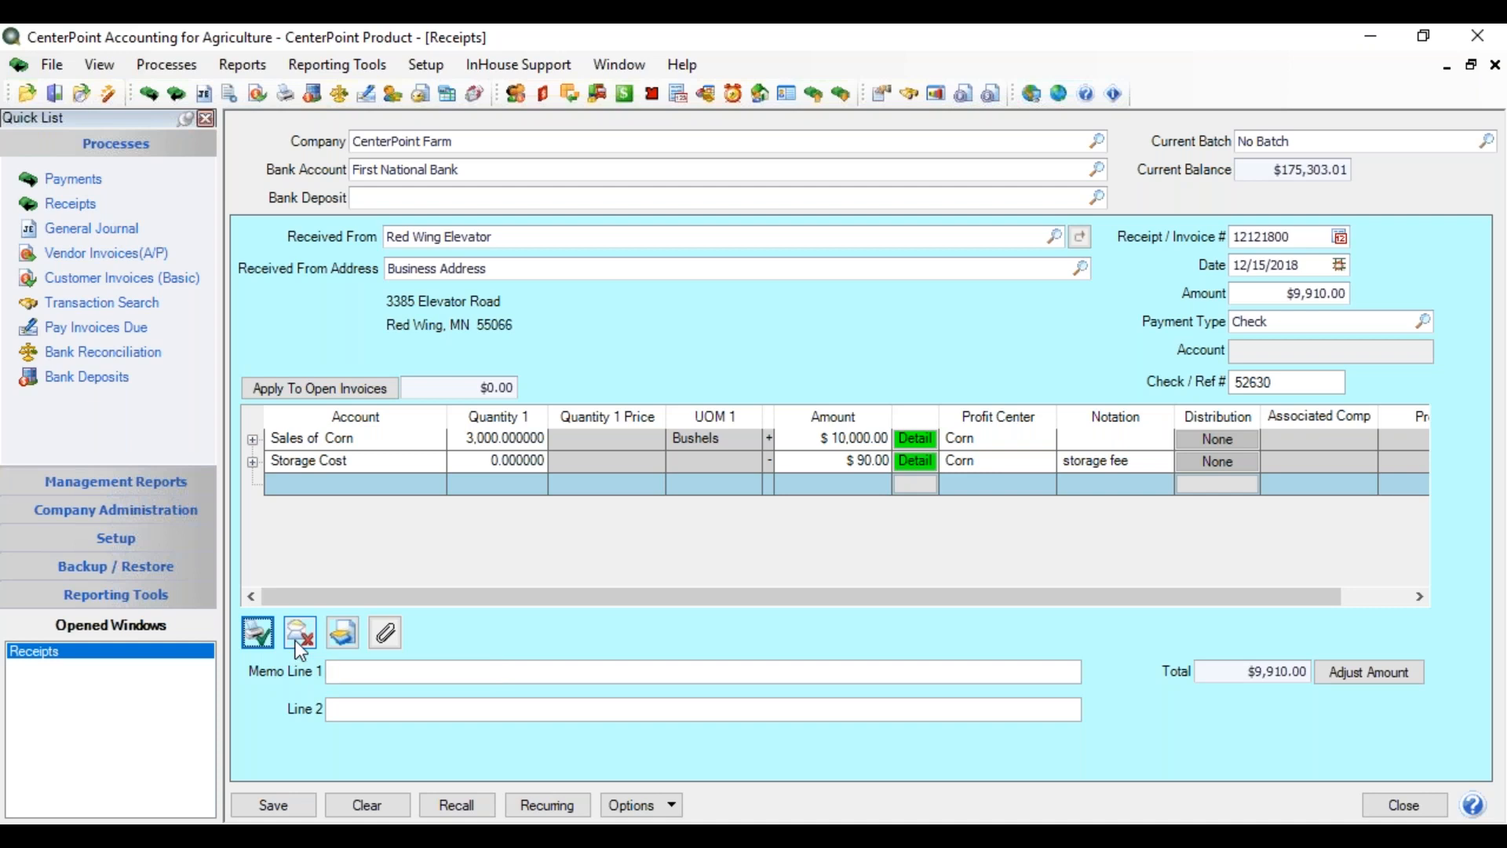
click(302, 647)
click(298, 639)
click(303, 636)
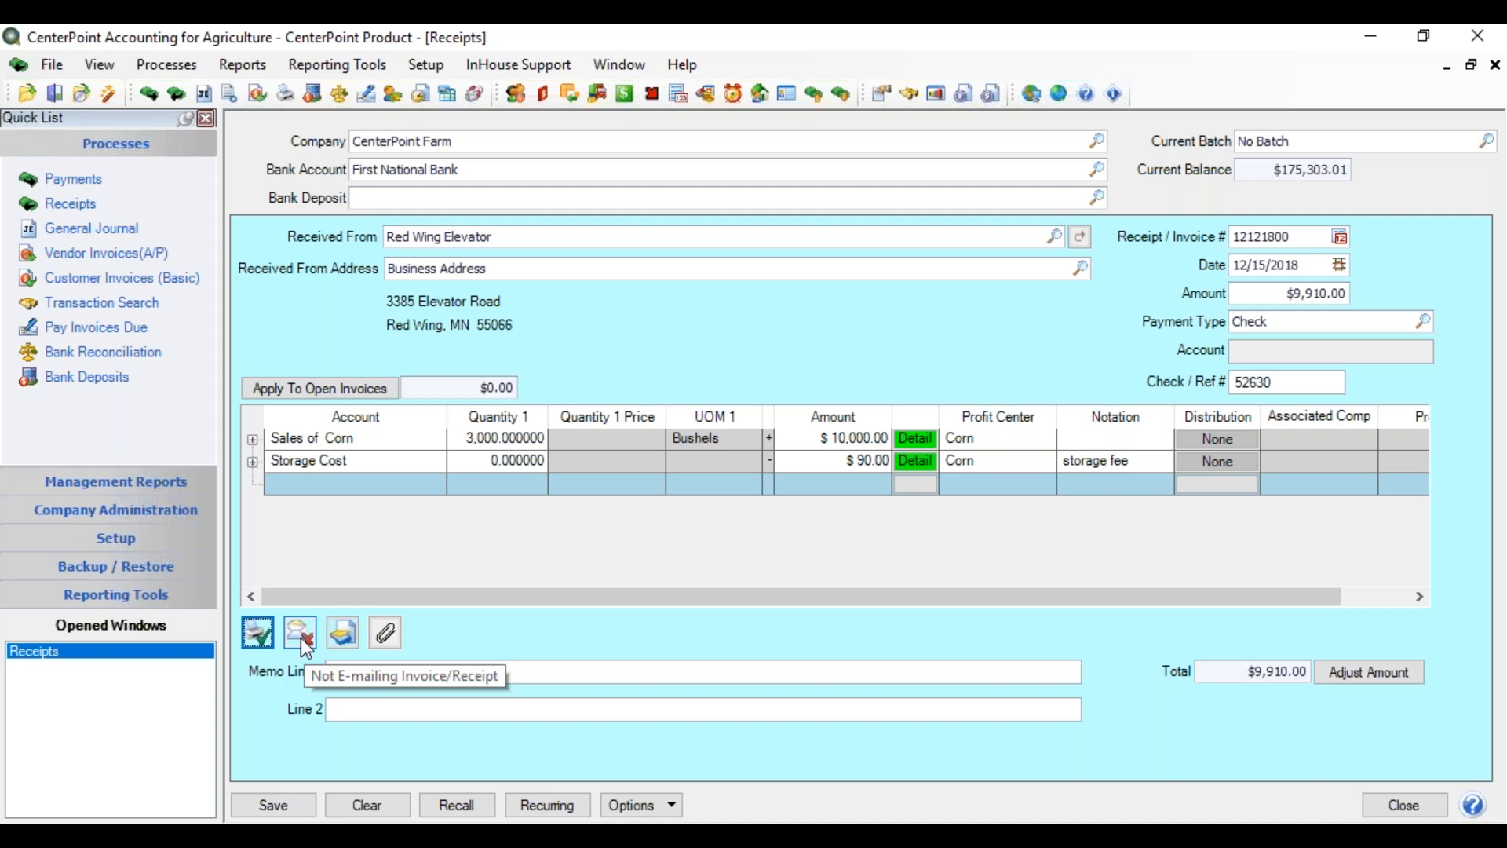
- Leave the receipt without scans or attachments after the no-scanner error
click(343, 635)
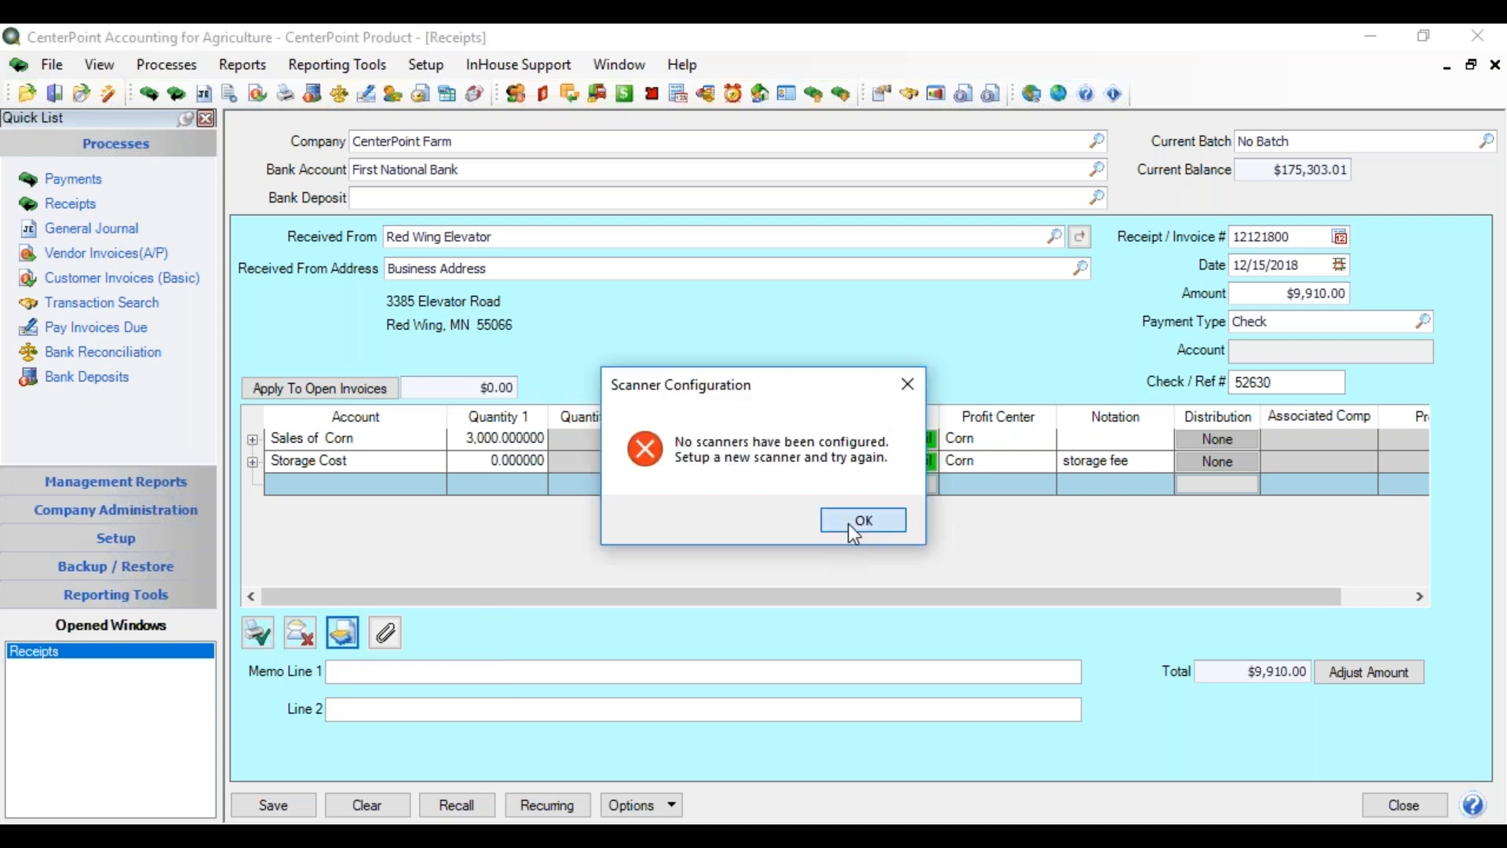
click(858, 521)
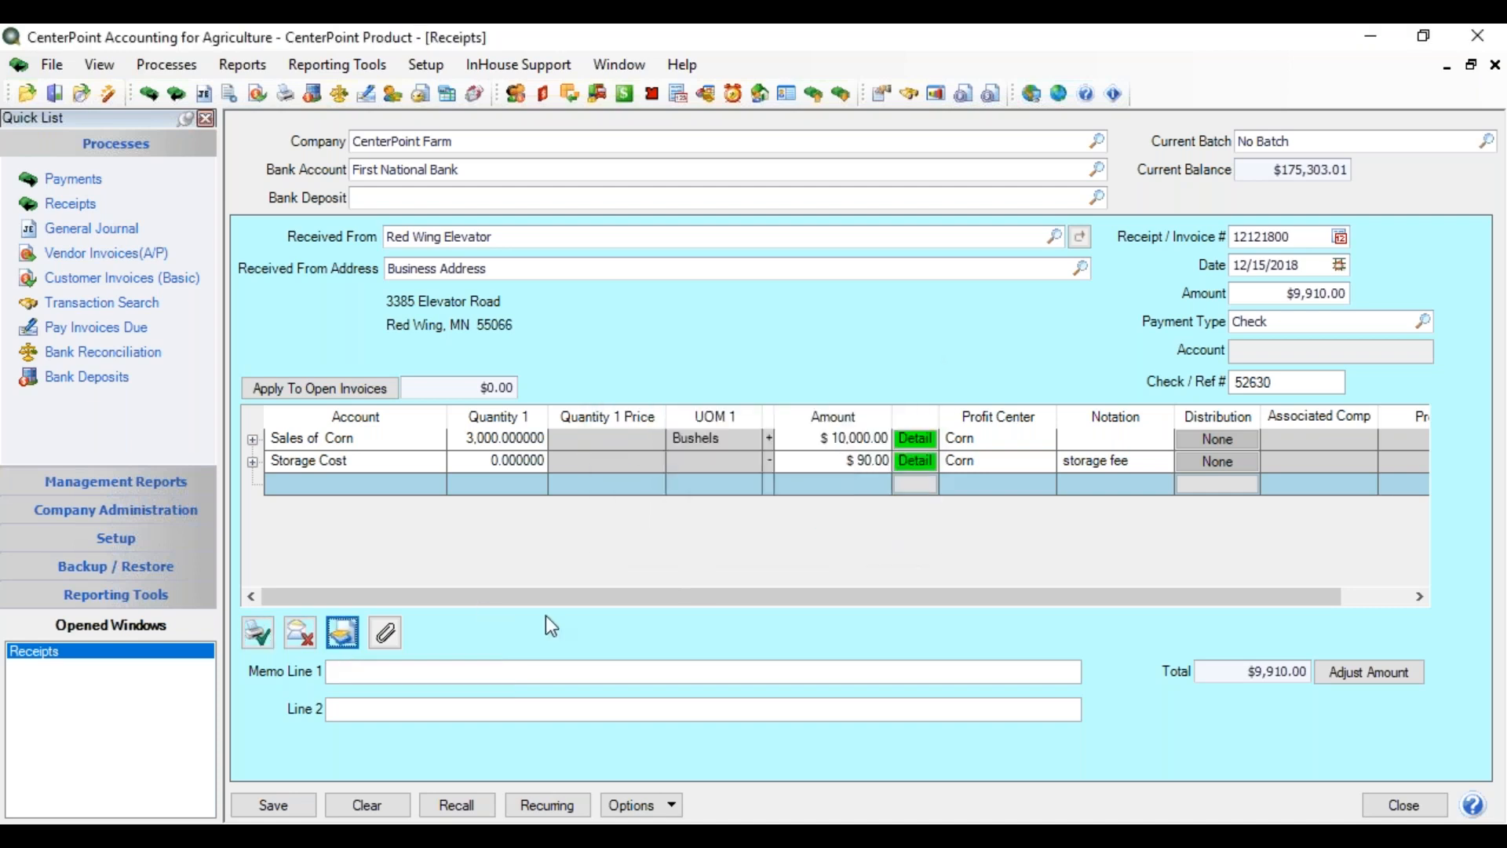
click(387, 636)
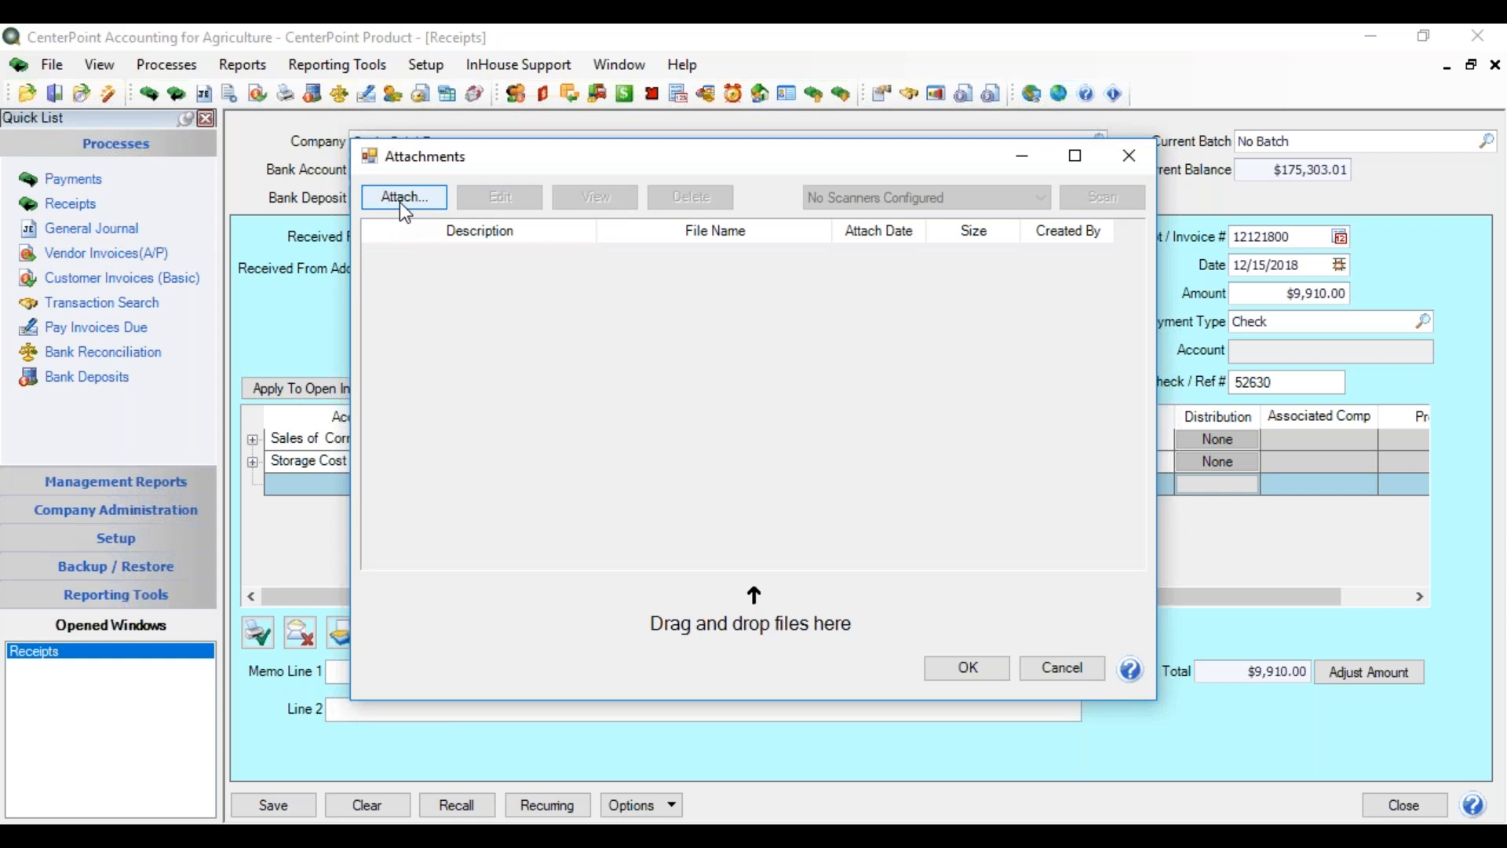
click(1058, 669)
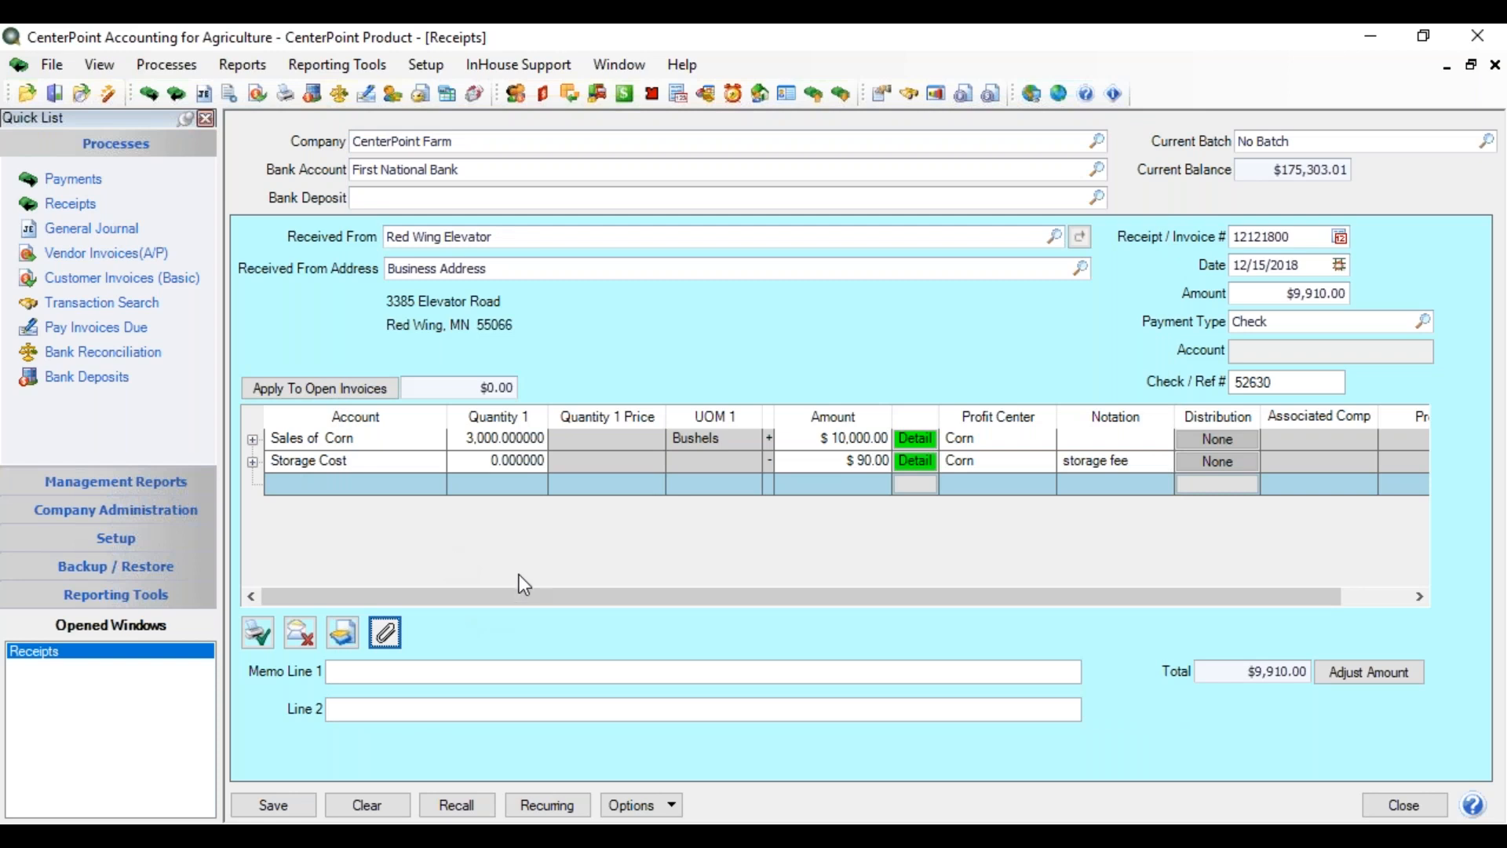
click(389, 673)
- Start a new receipt and enter the payer's name to load the rental line
click(400, 801)
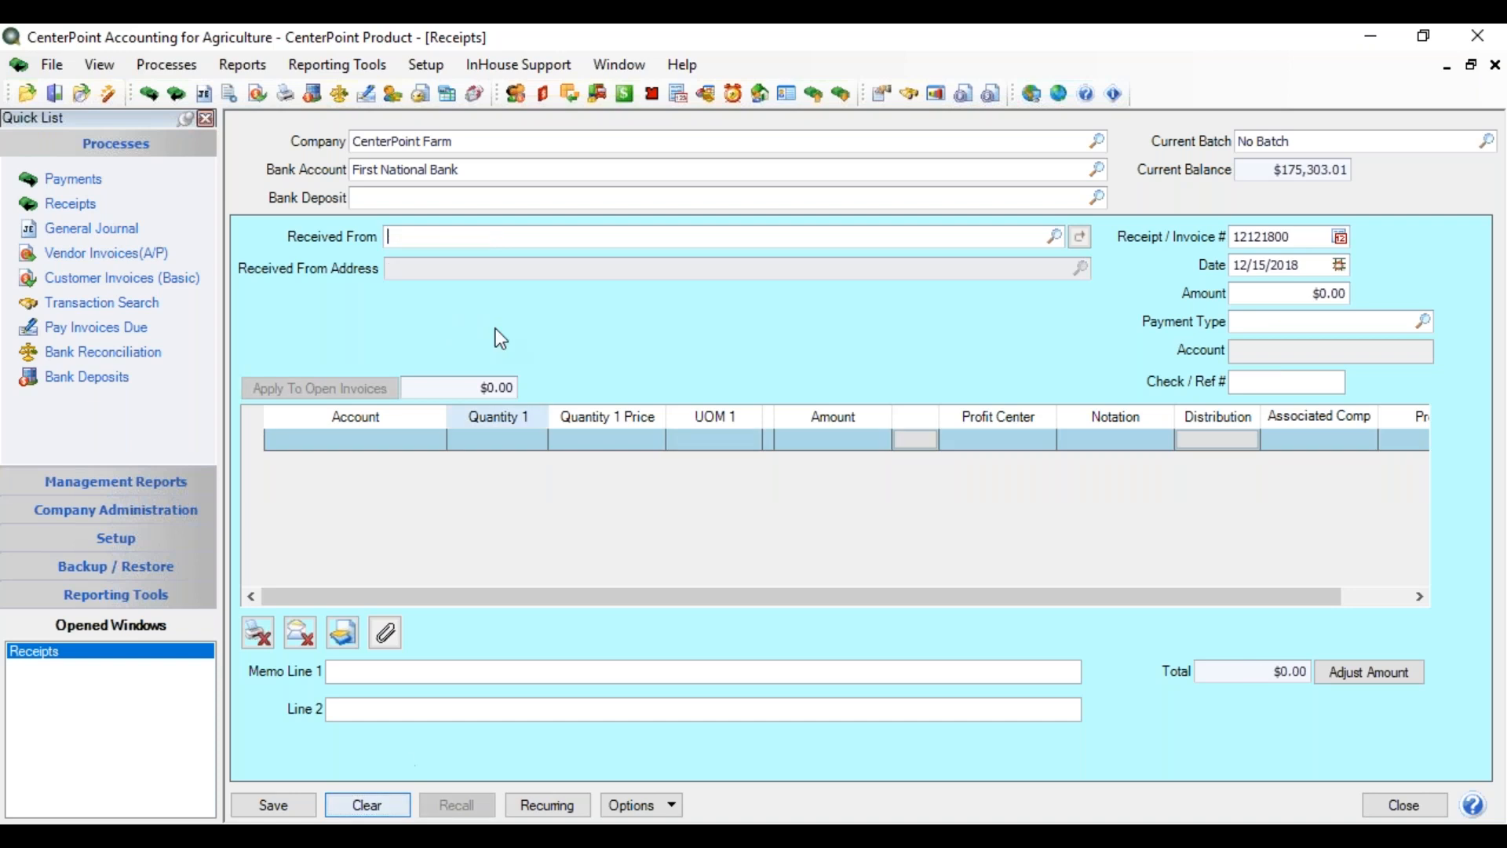
click(431, 235)
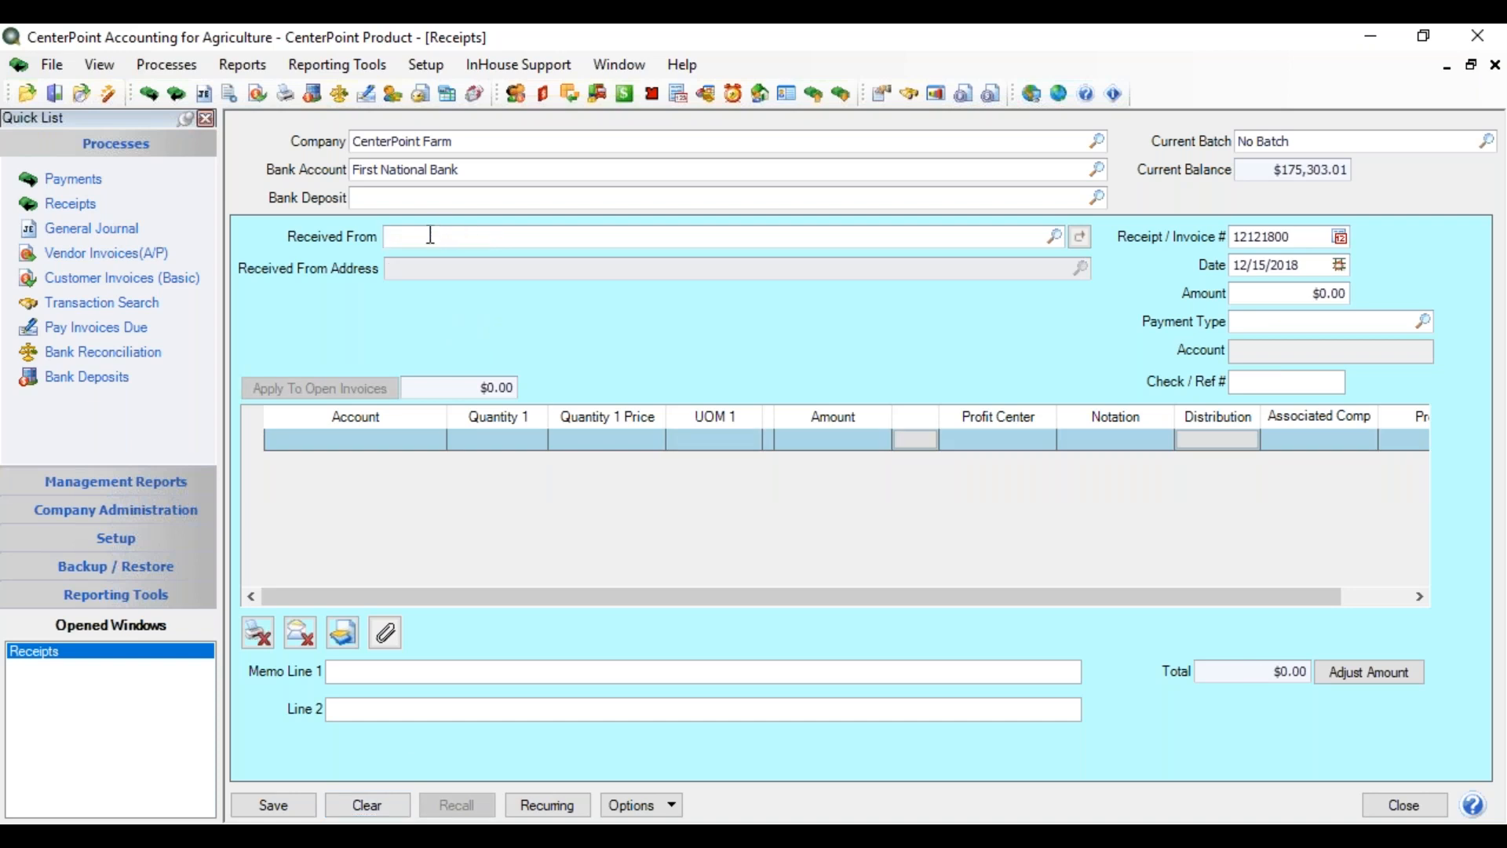
text(Meyers, Sam)
key(Tab)
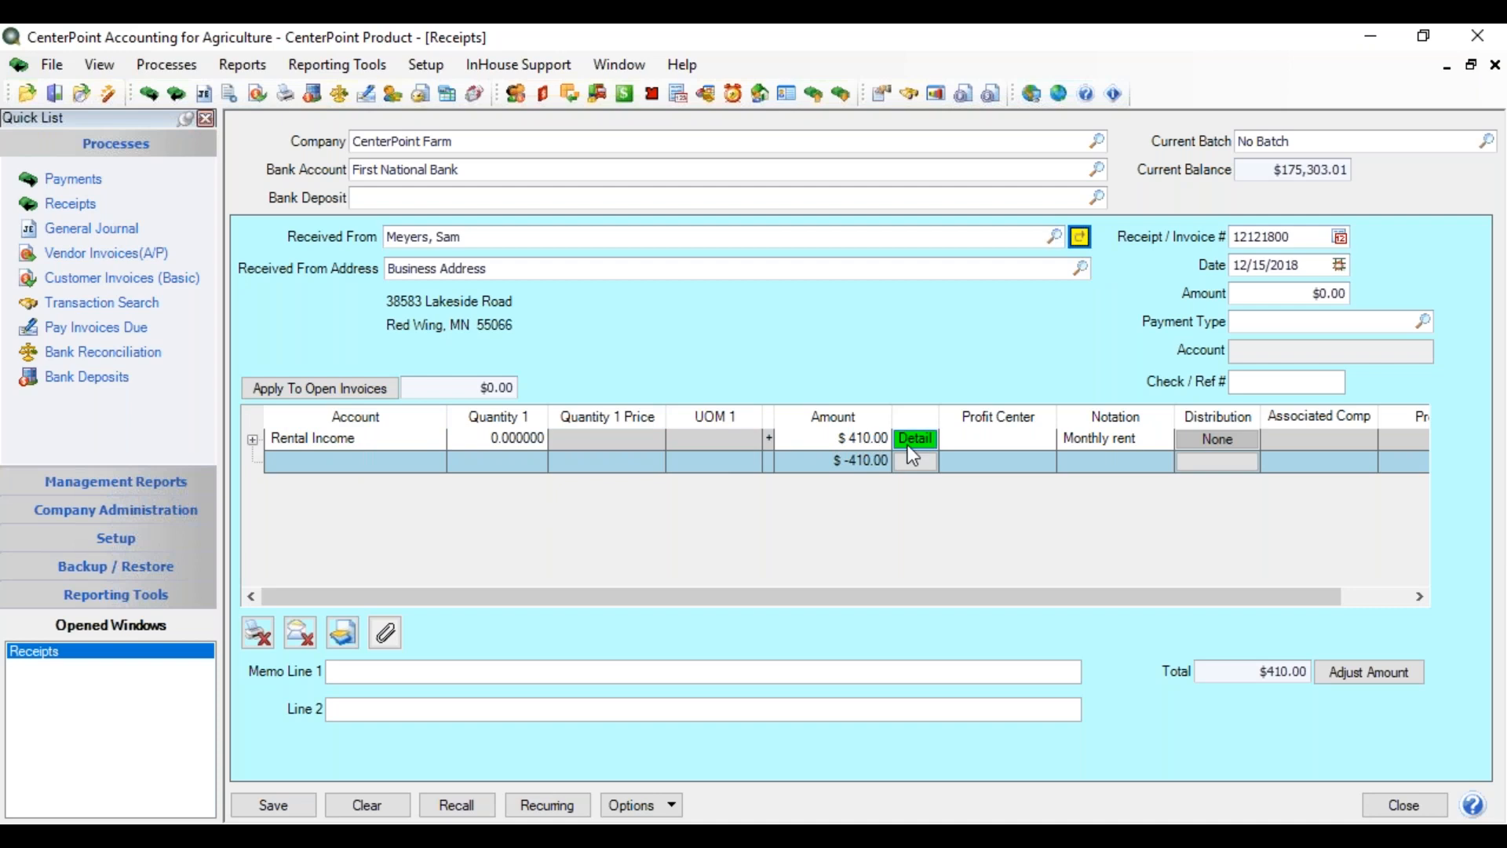
- Cancel the recurring transaction setup and adjust the receipt amount to $410.00
click(566, 807)
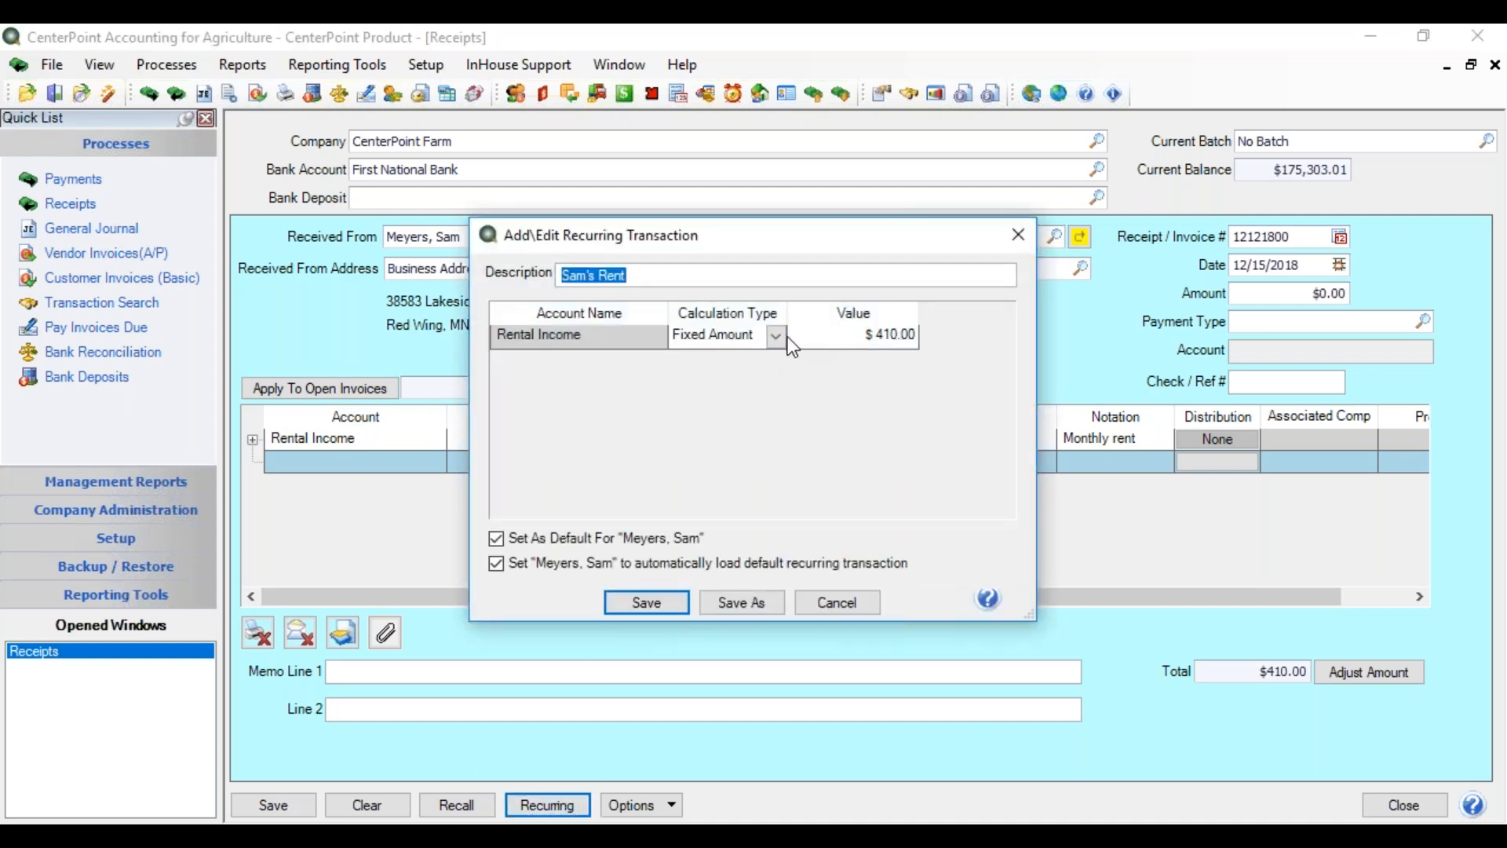
click(778, 338)
click(779, 341)
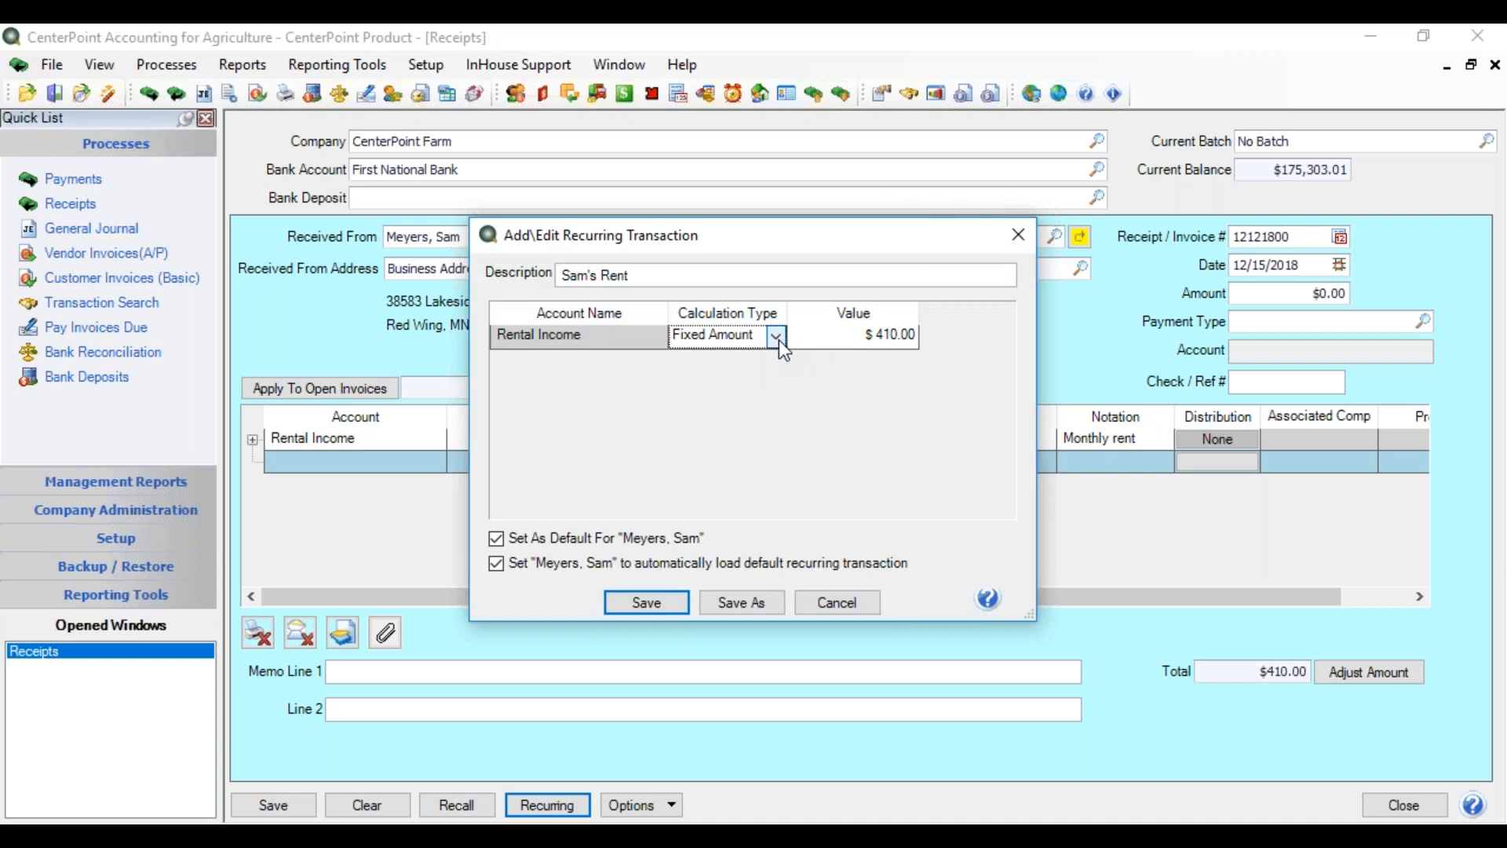
click(813, 604)
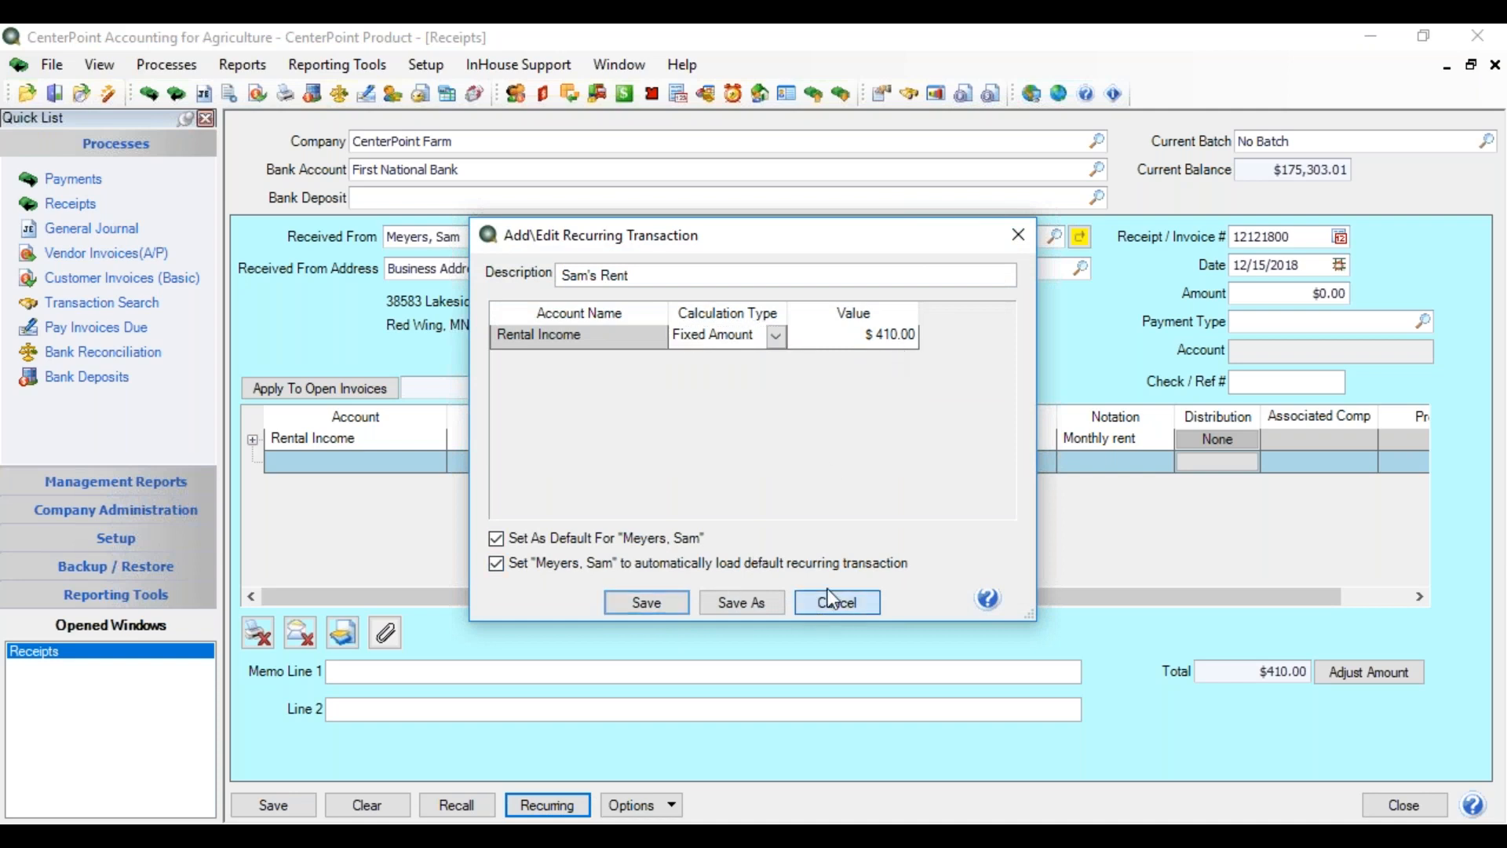
click(1340, 289)
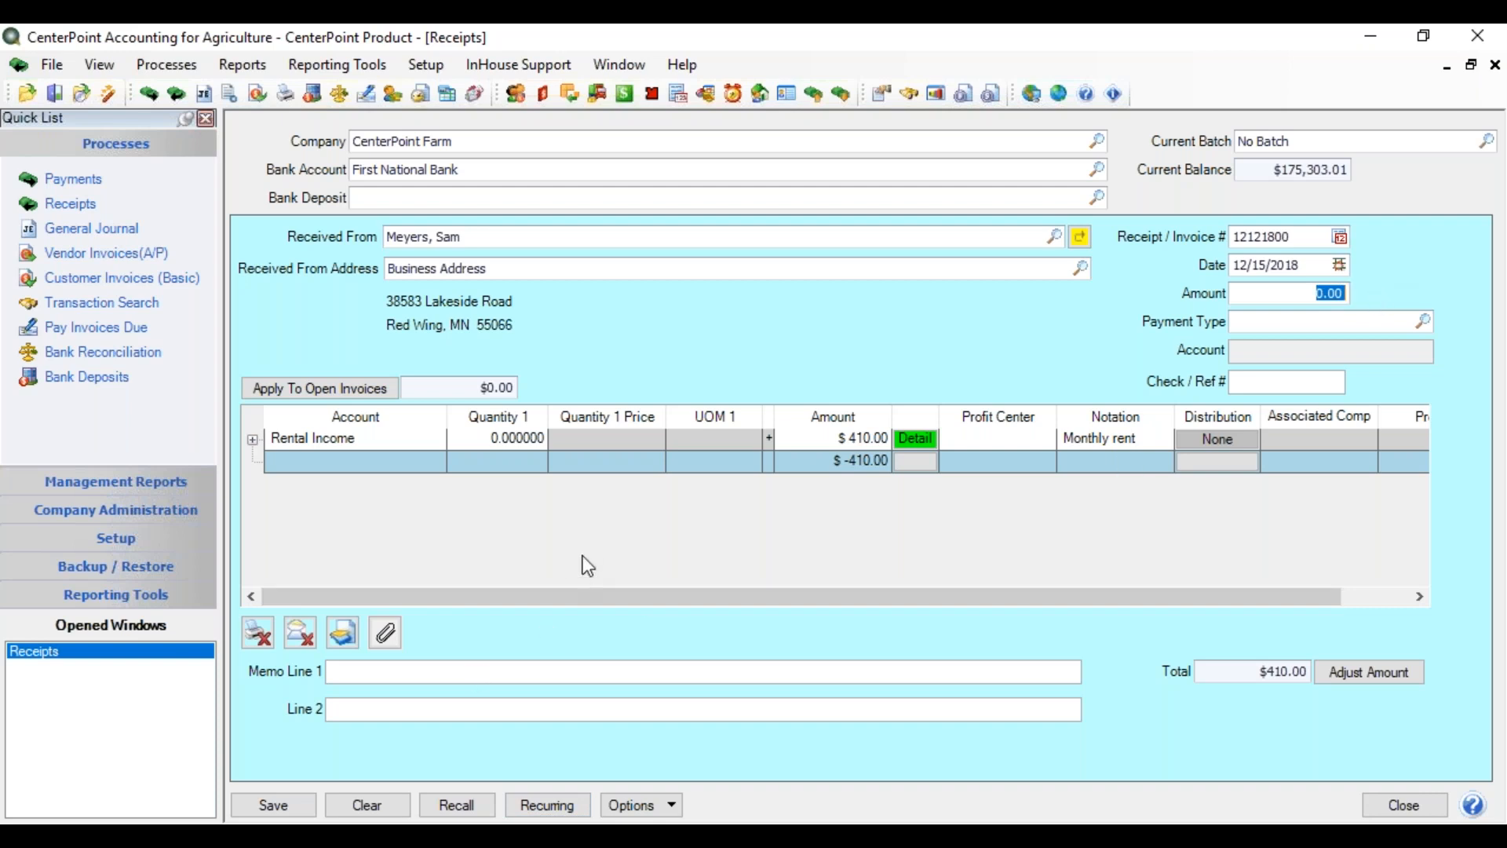
click(1362, 669)
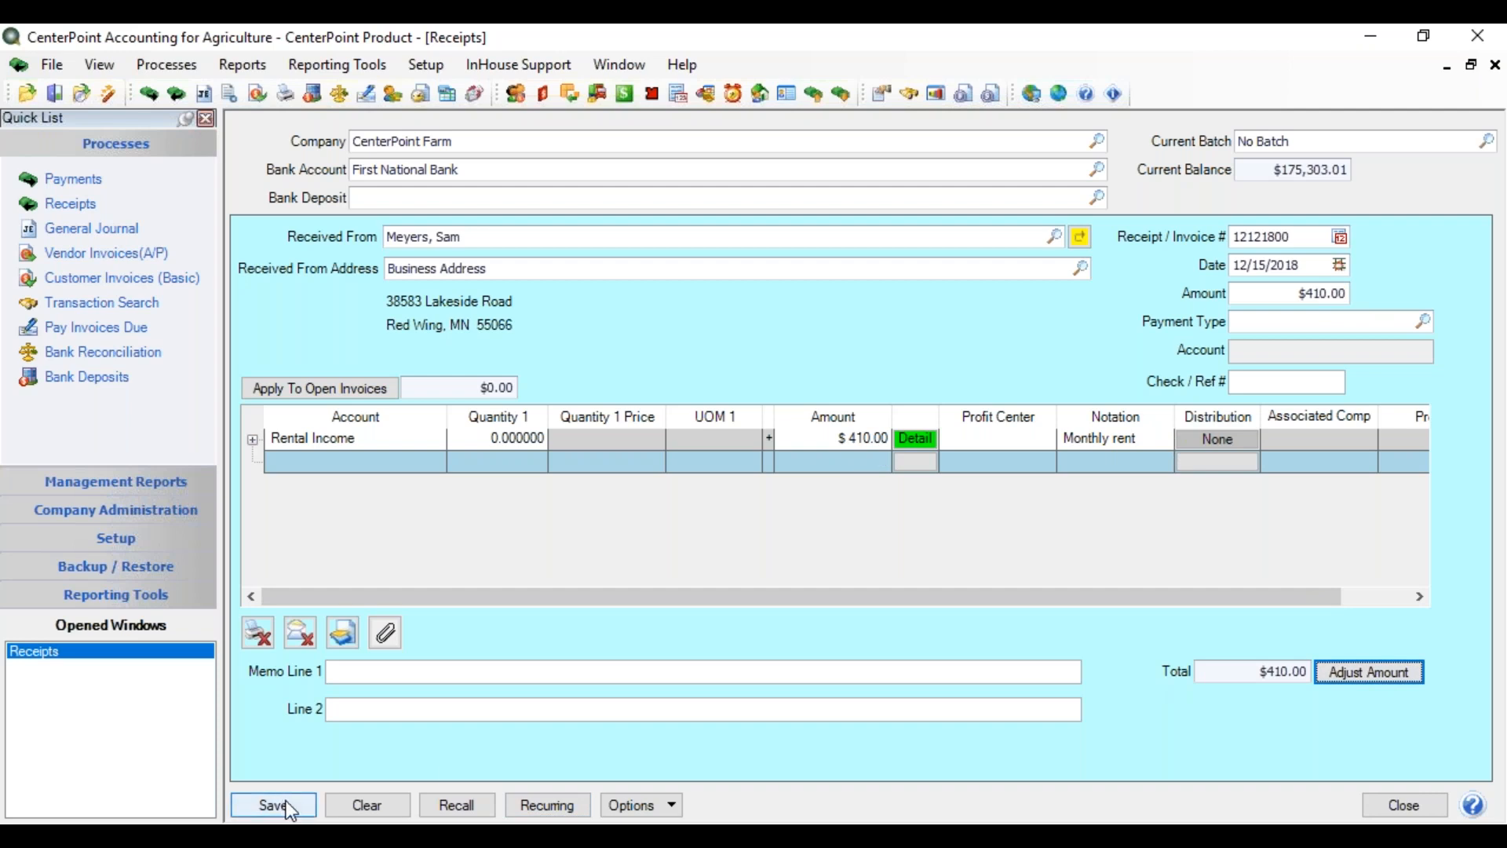
- Check the Review Transactions list from the receipt's Options and close it
click(675, 807)
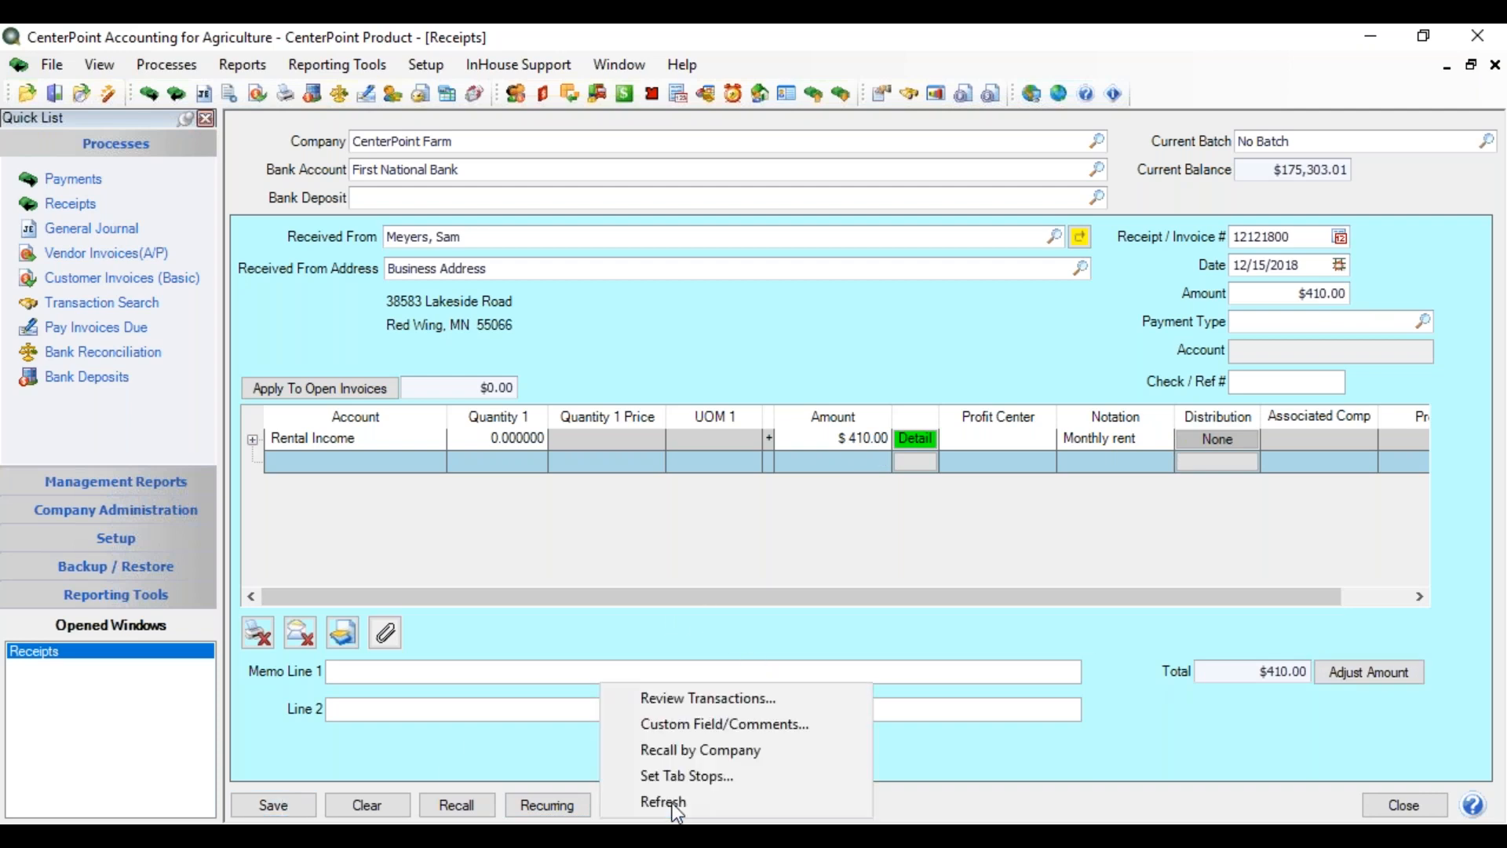
click(709, 699)
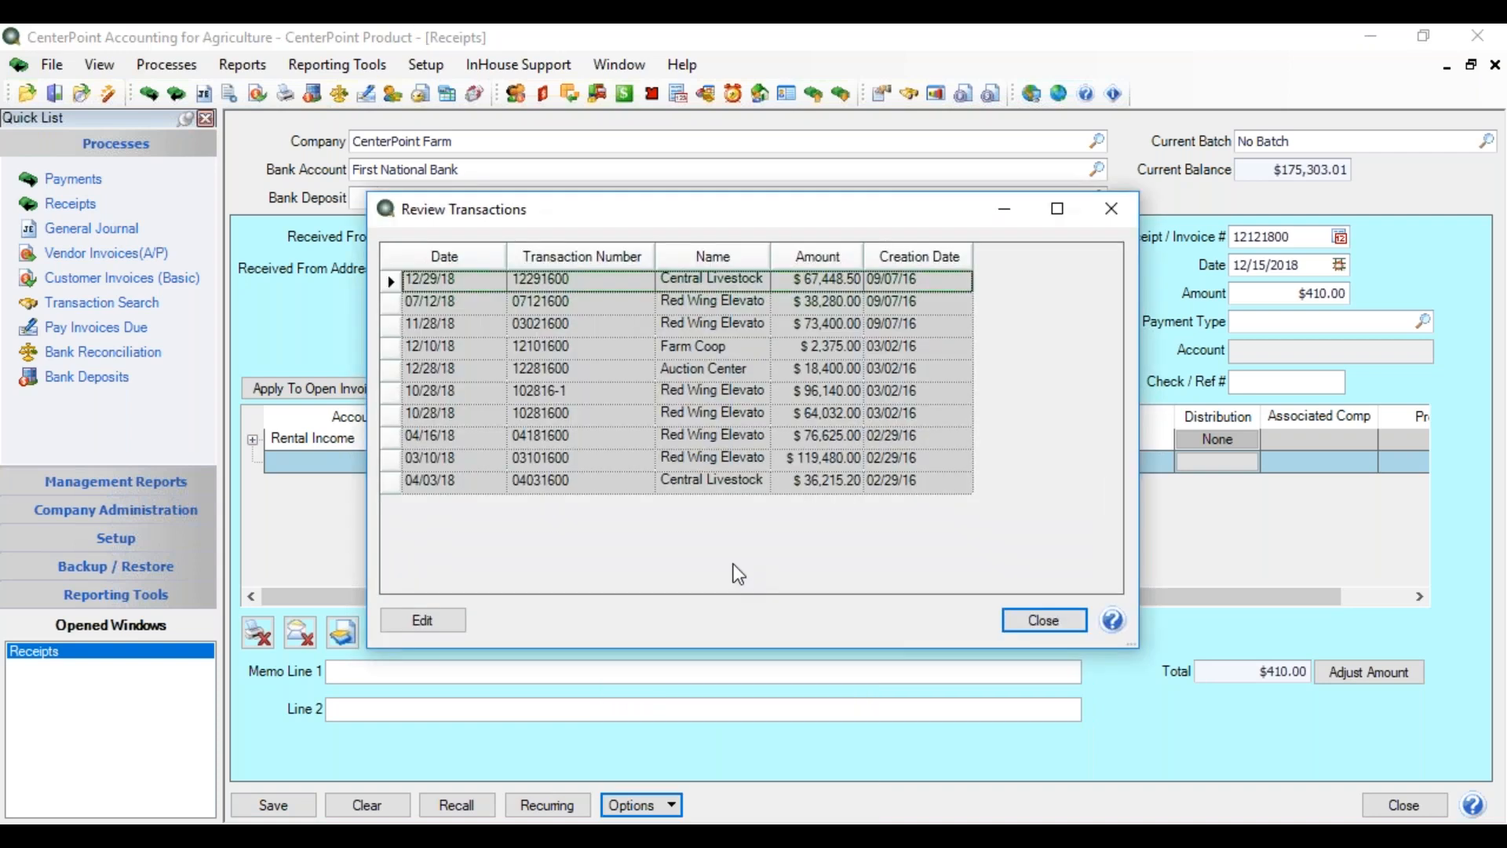
click(1035, 624)
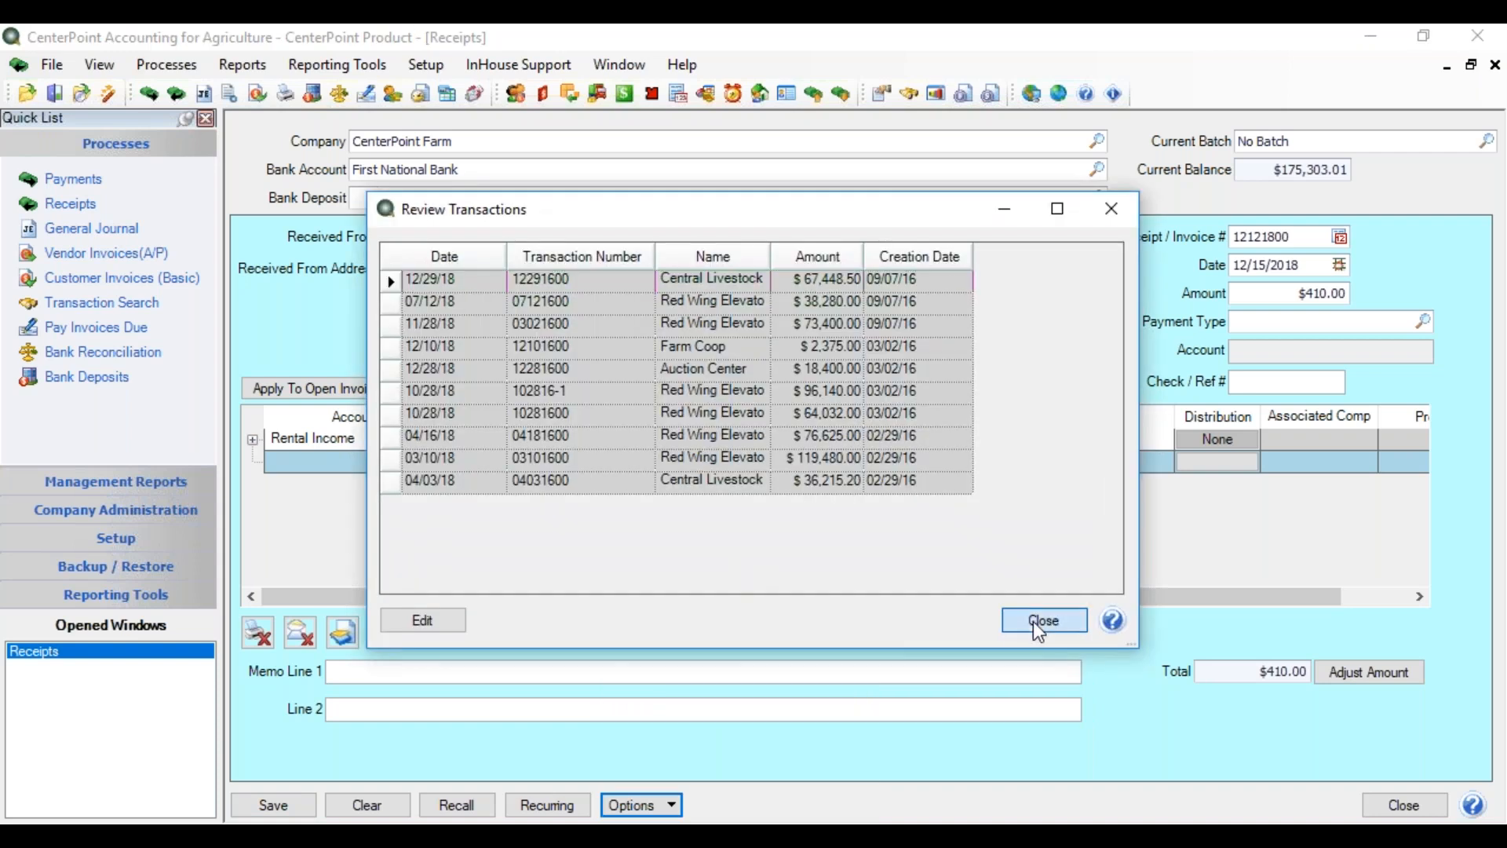
click(1037, 626)
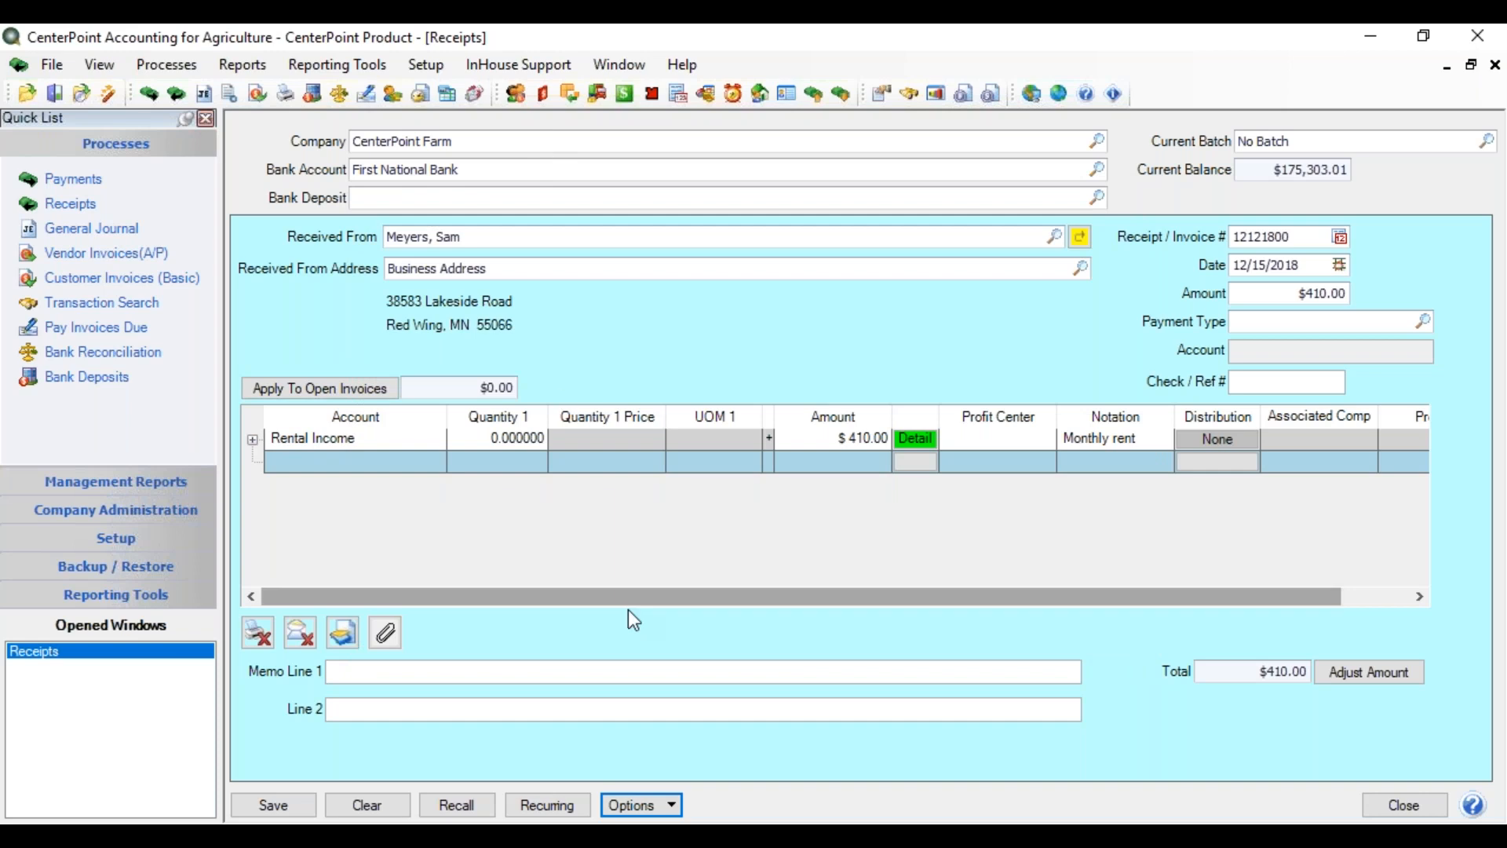
click(660, 805)
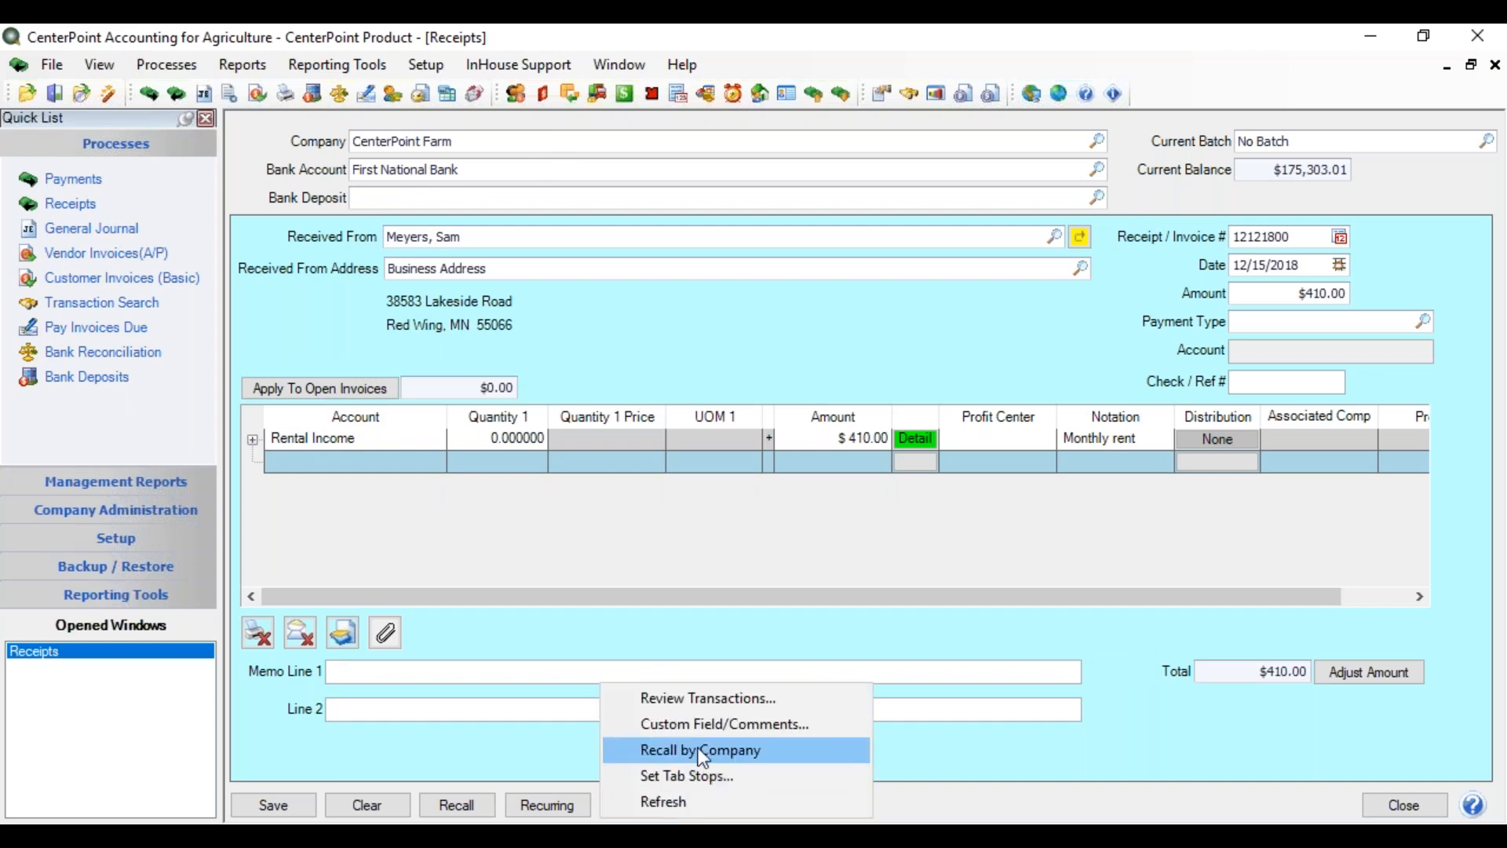
- Review the receipt's custom fields and comments, then change recalling to Recall by Company/Bank
click(715, 725)
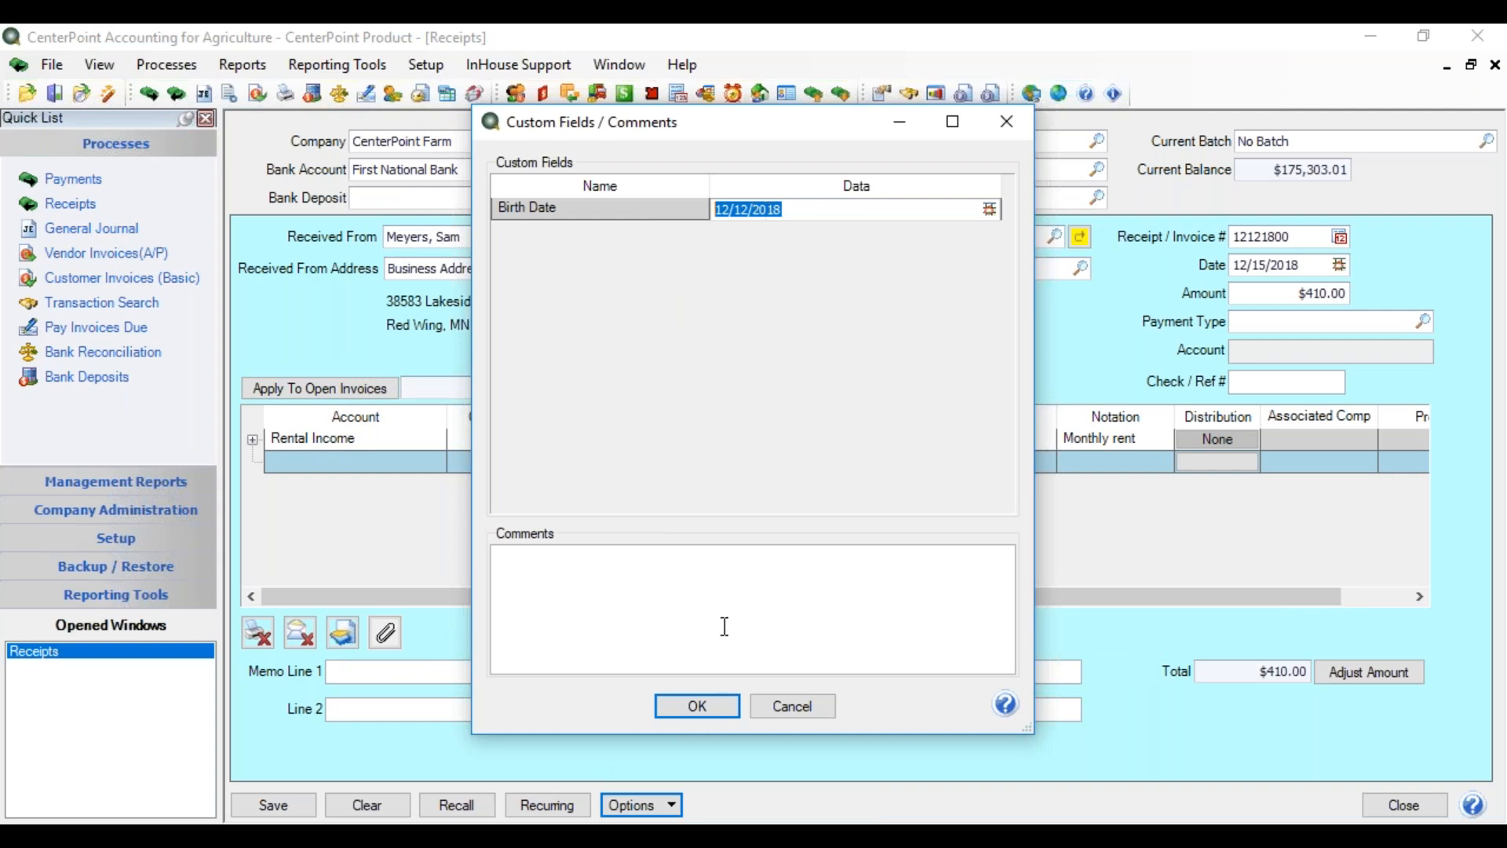
click(814, 713)
click(658, 800)
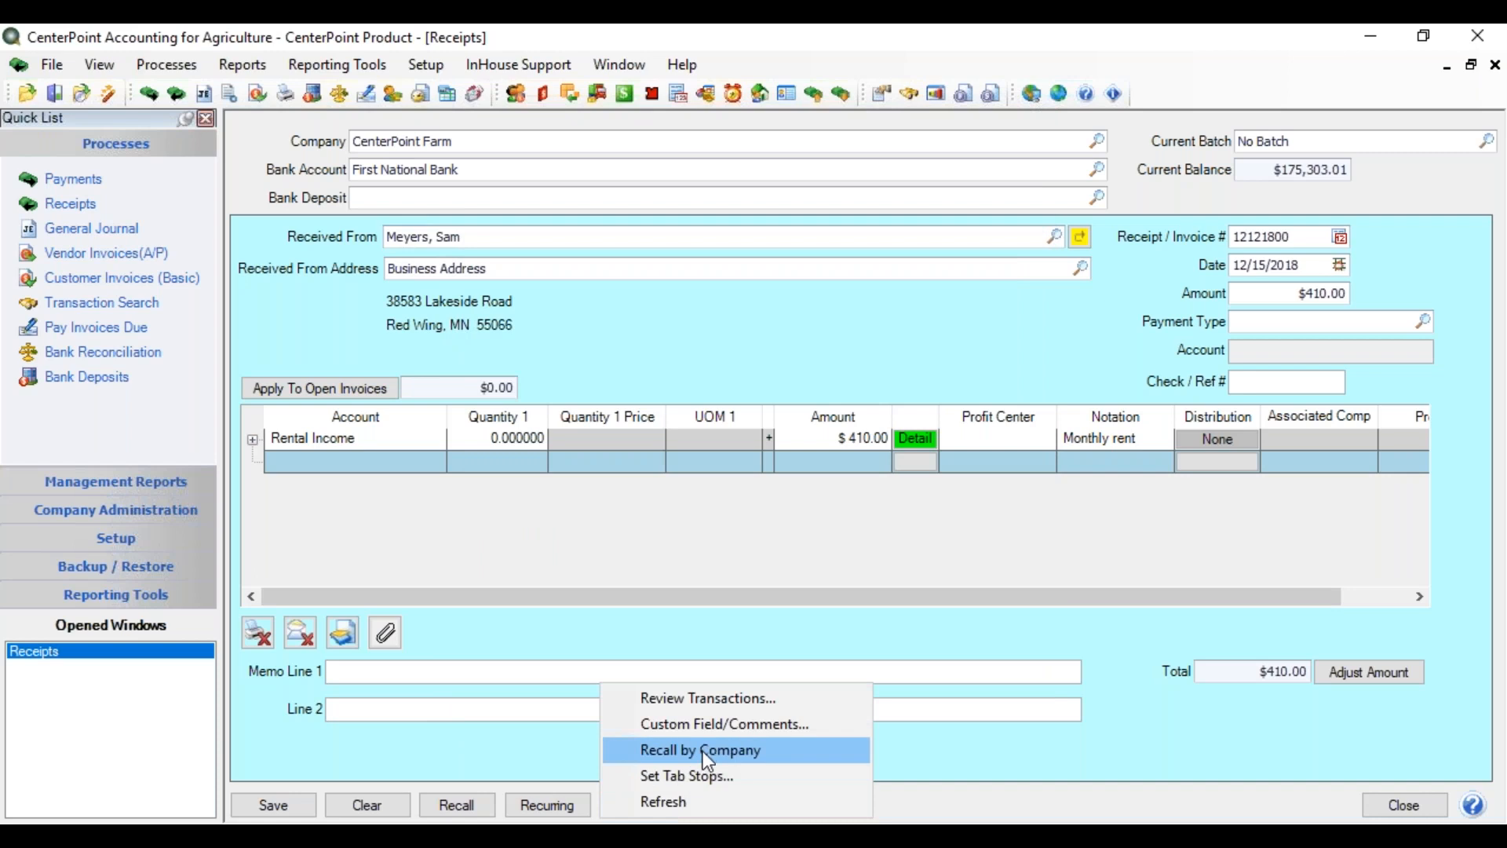
click(702, 751)
click(661, 809)
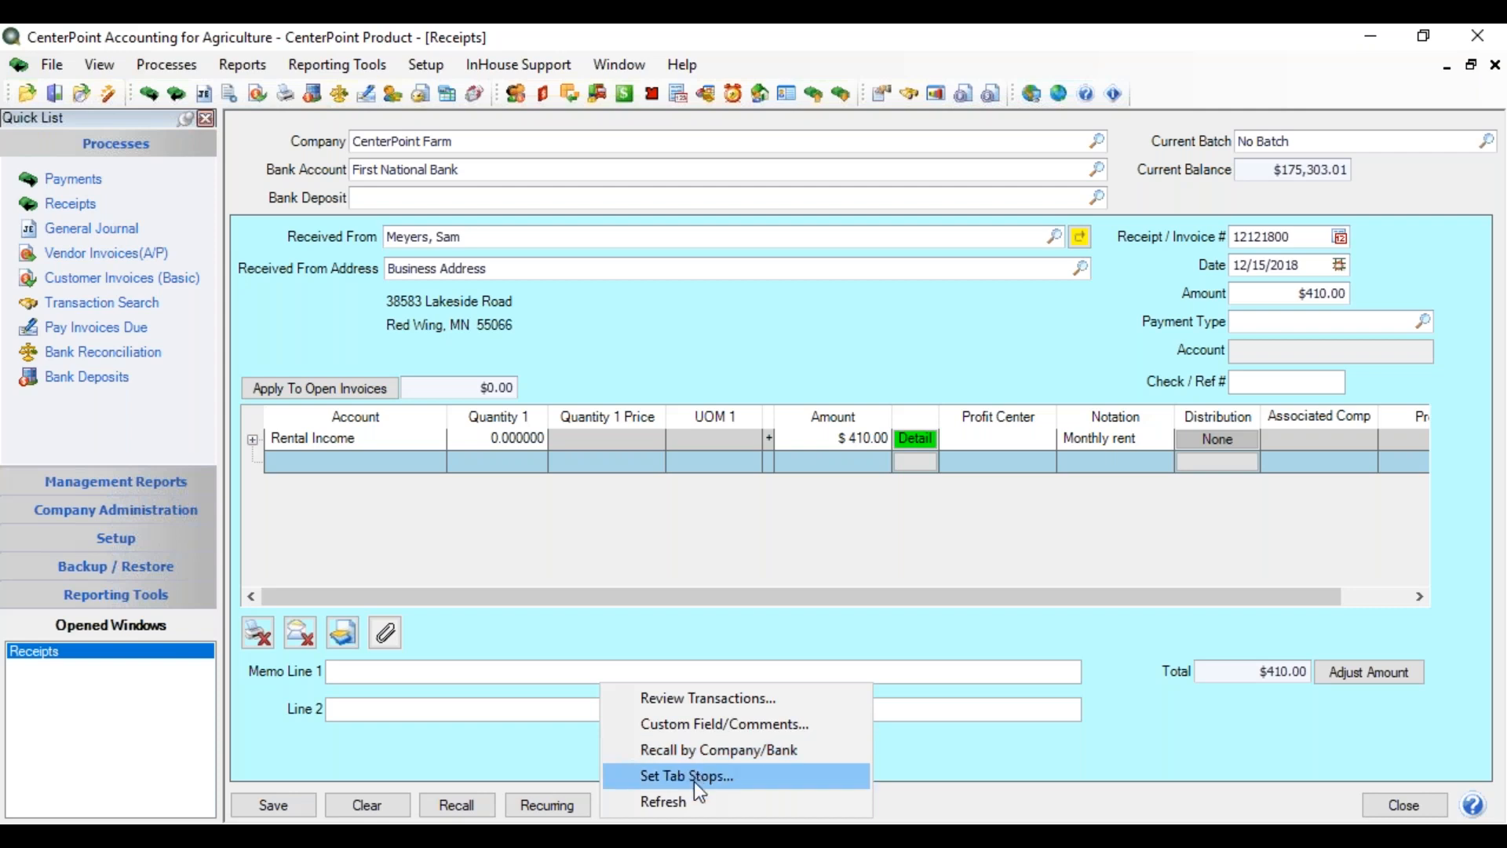
- Remove the Deposit and Receipt / Invoice # tab stops and put the cursor in Bank Account
click(705, 775)
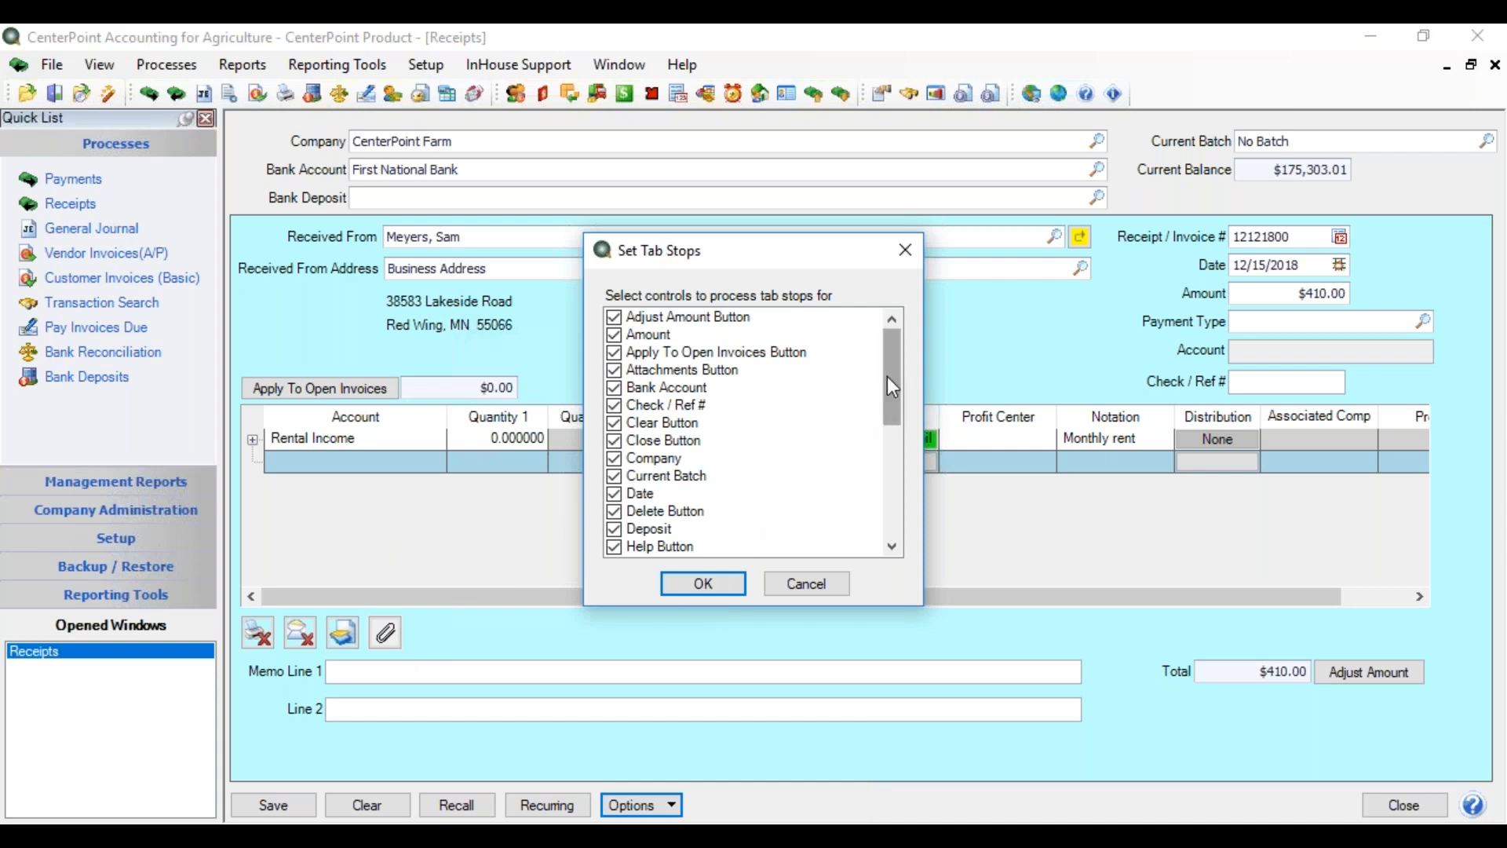
drag(885, 380, 903, 402)
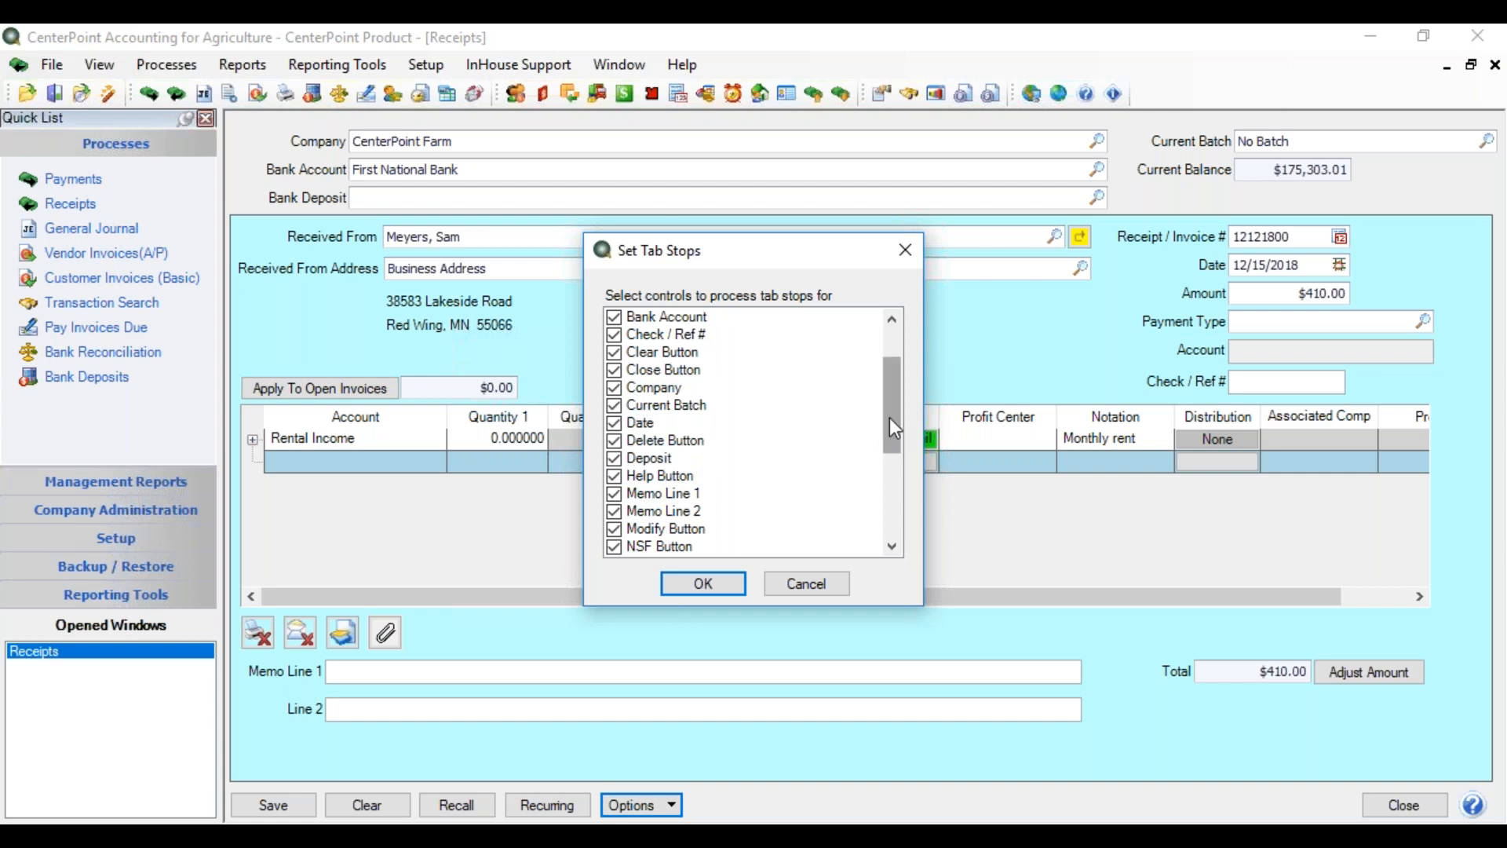
drag(895, 415, 910, 365)
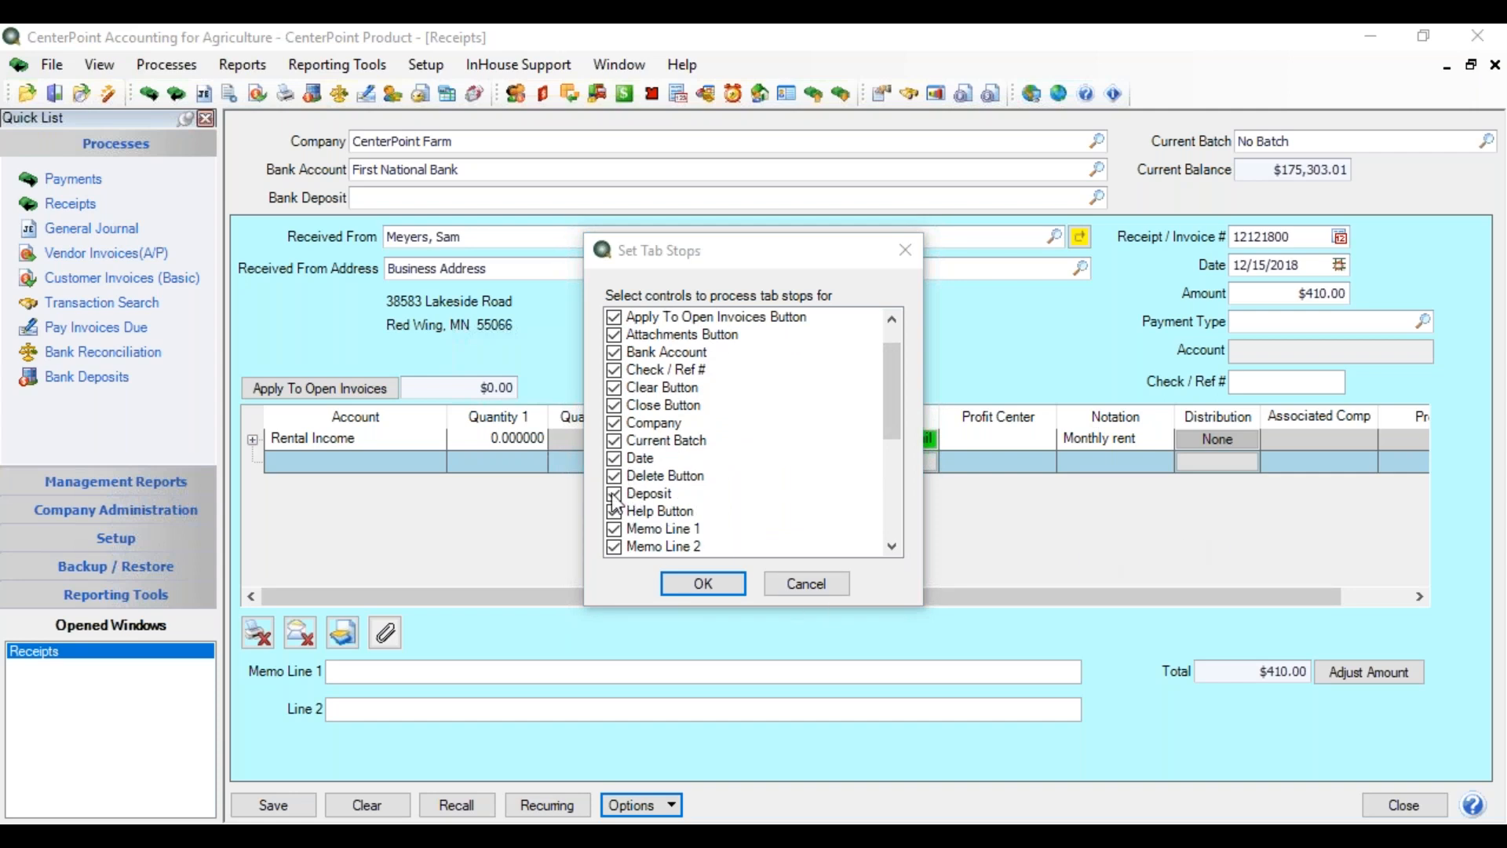
click(614, 494)
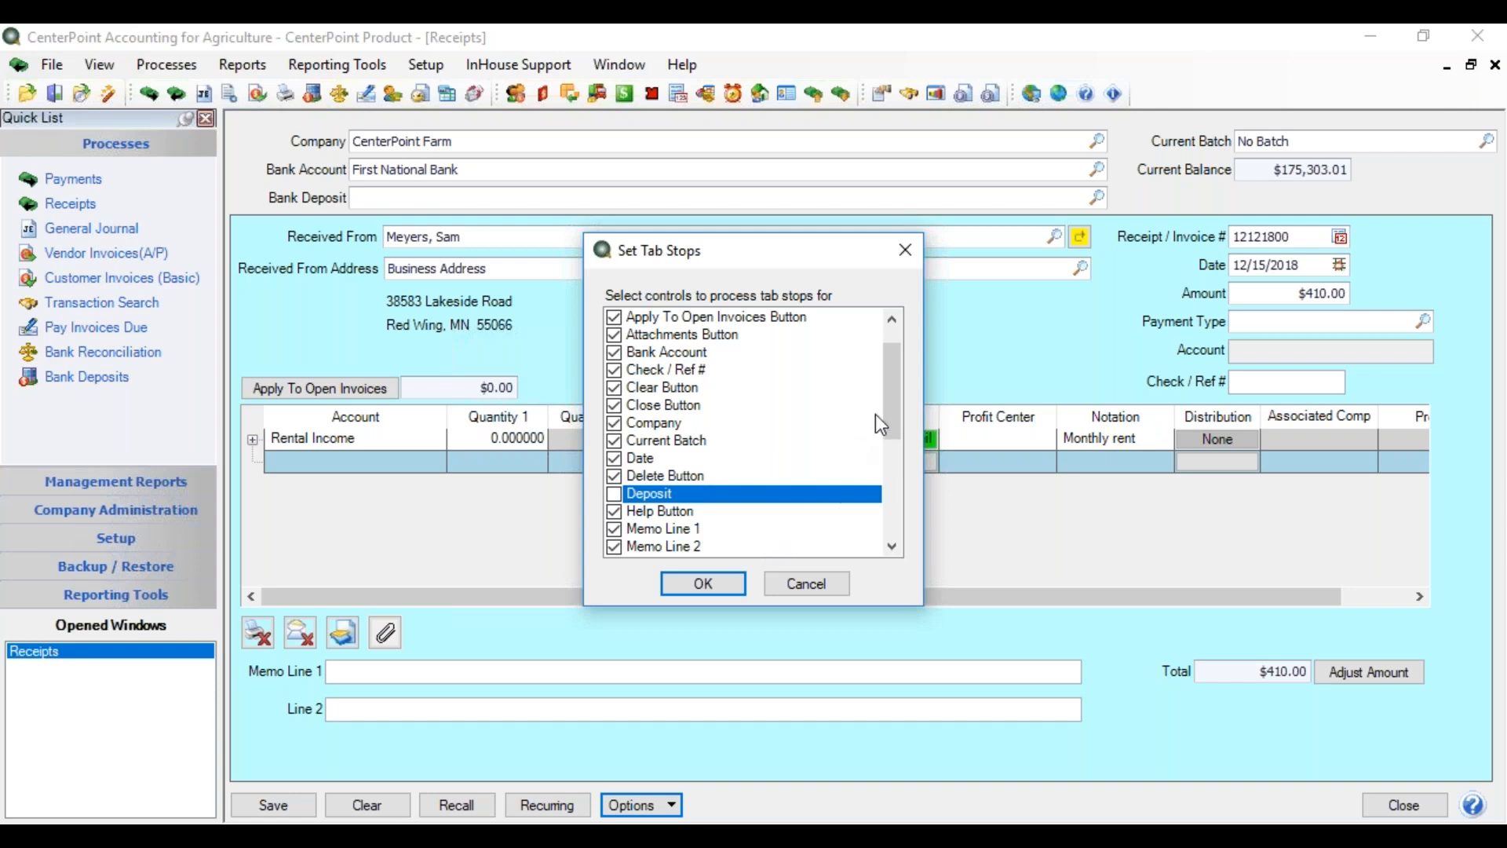
drag(889, 403, 902, 424)
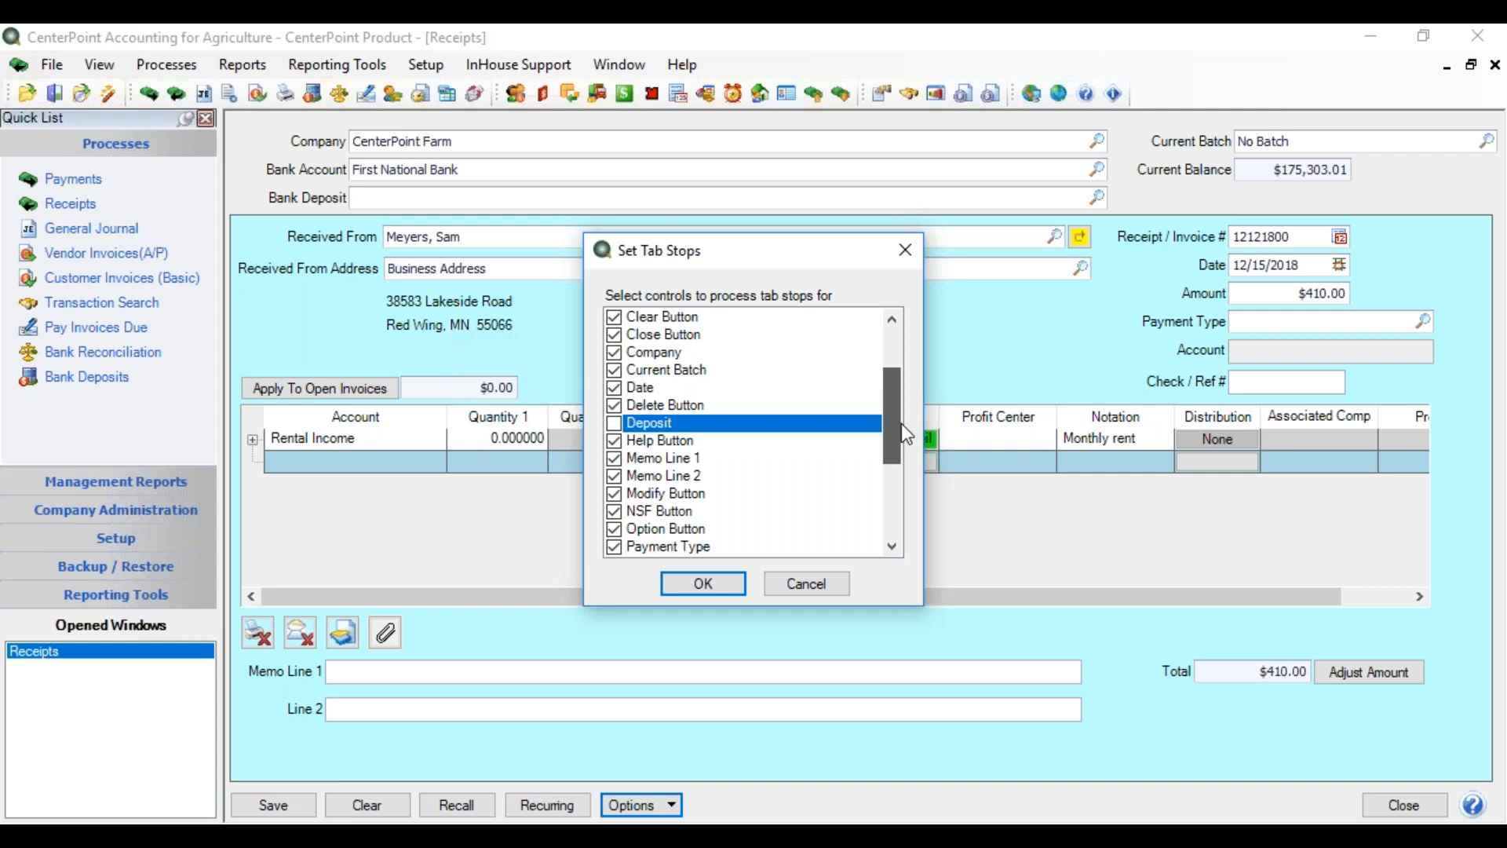
drag(901, 422, 890, 462)
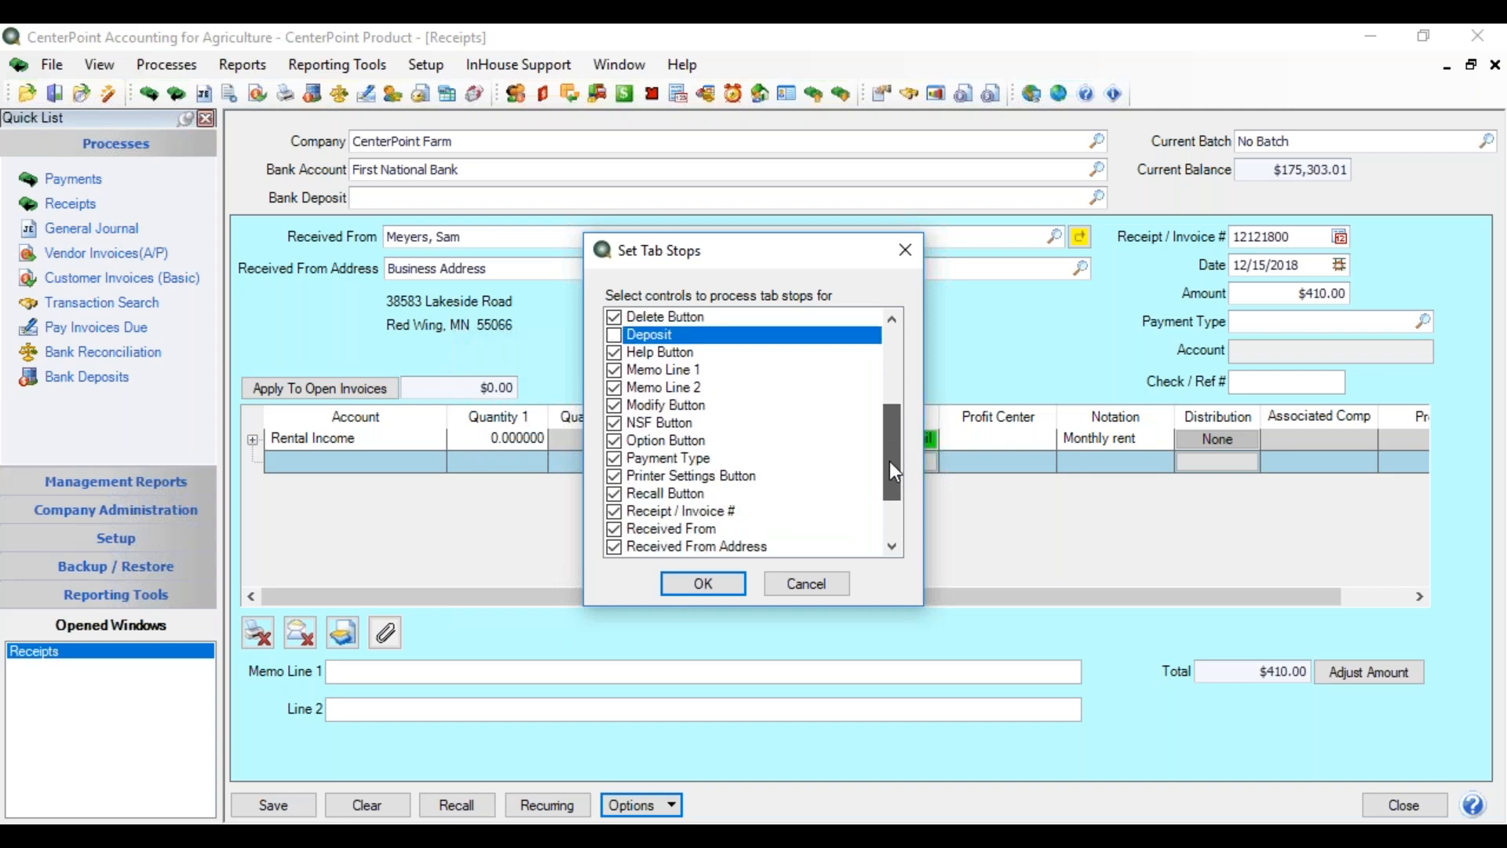
click(614, 511)
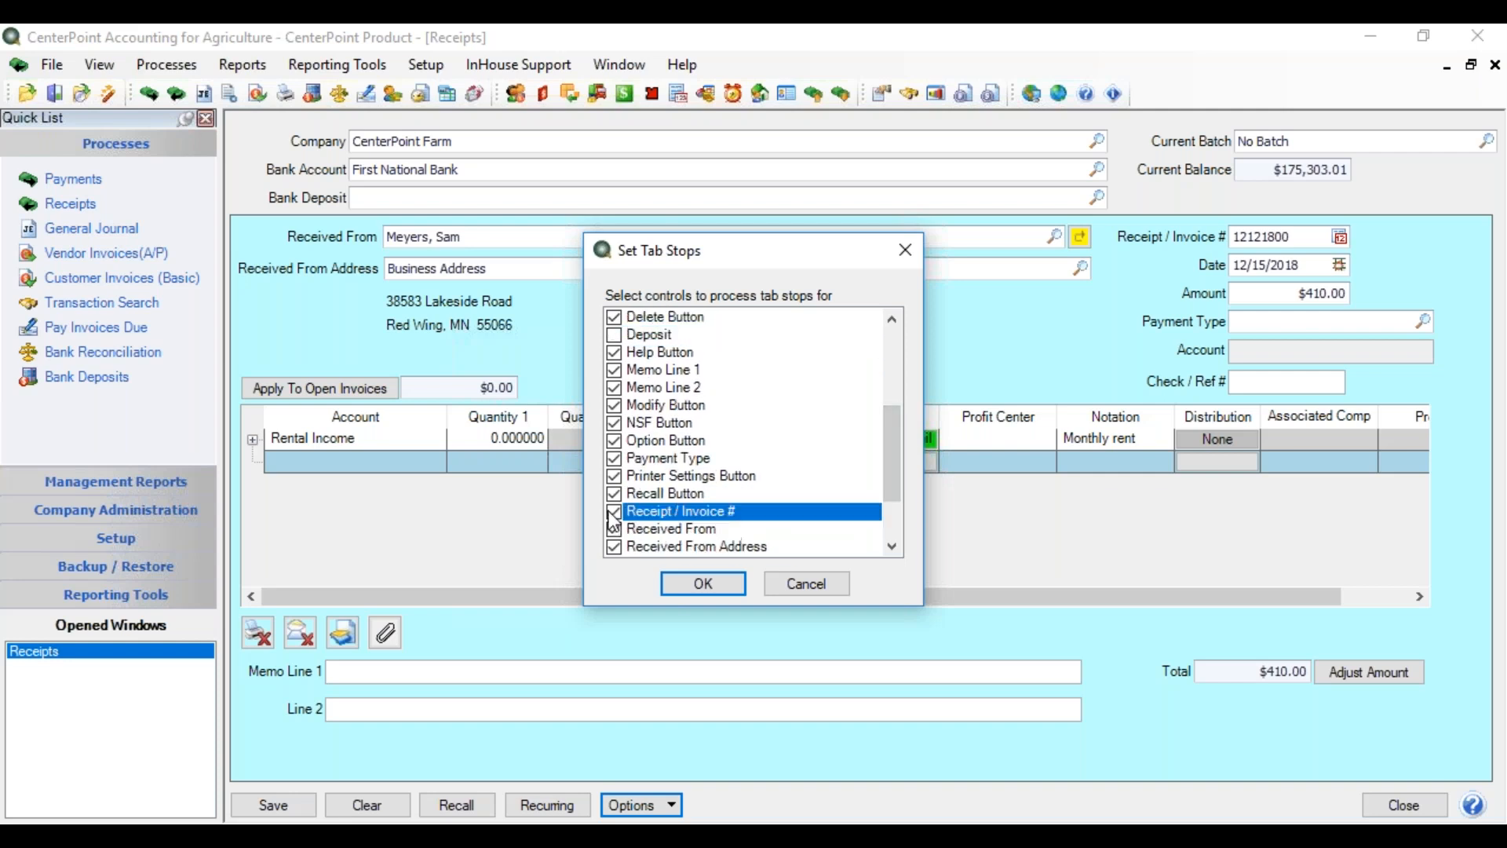
click(691, 581)
click(477, 166)
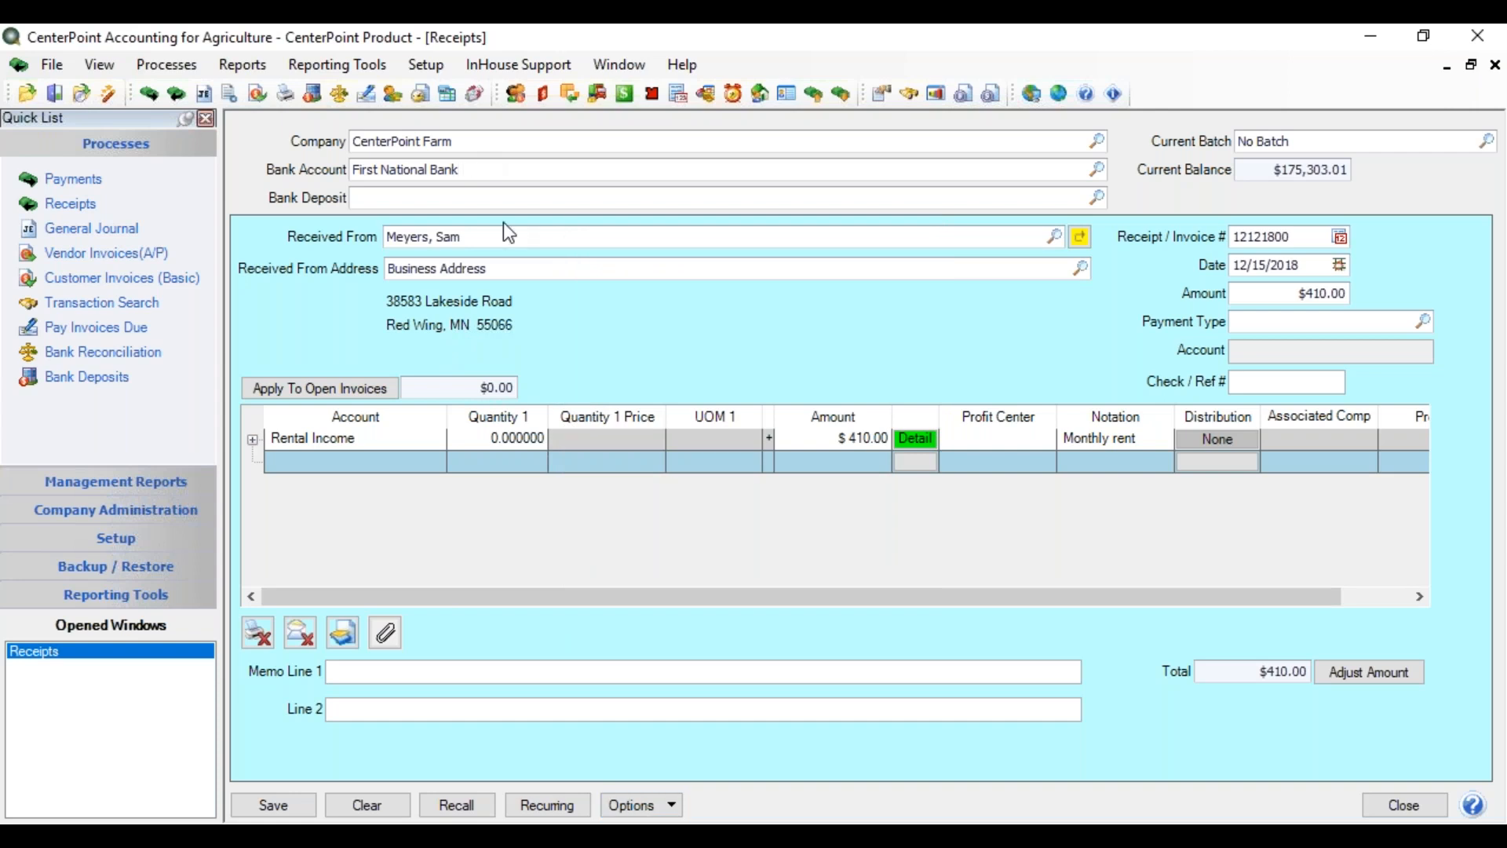
- Tab from Bank Account to the date, confirming Deposit and Receipt / Invoice # are skipped
key(Tab)
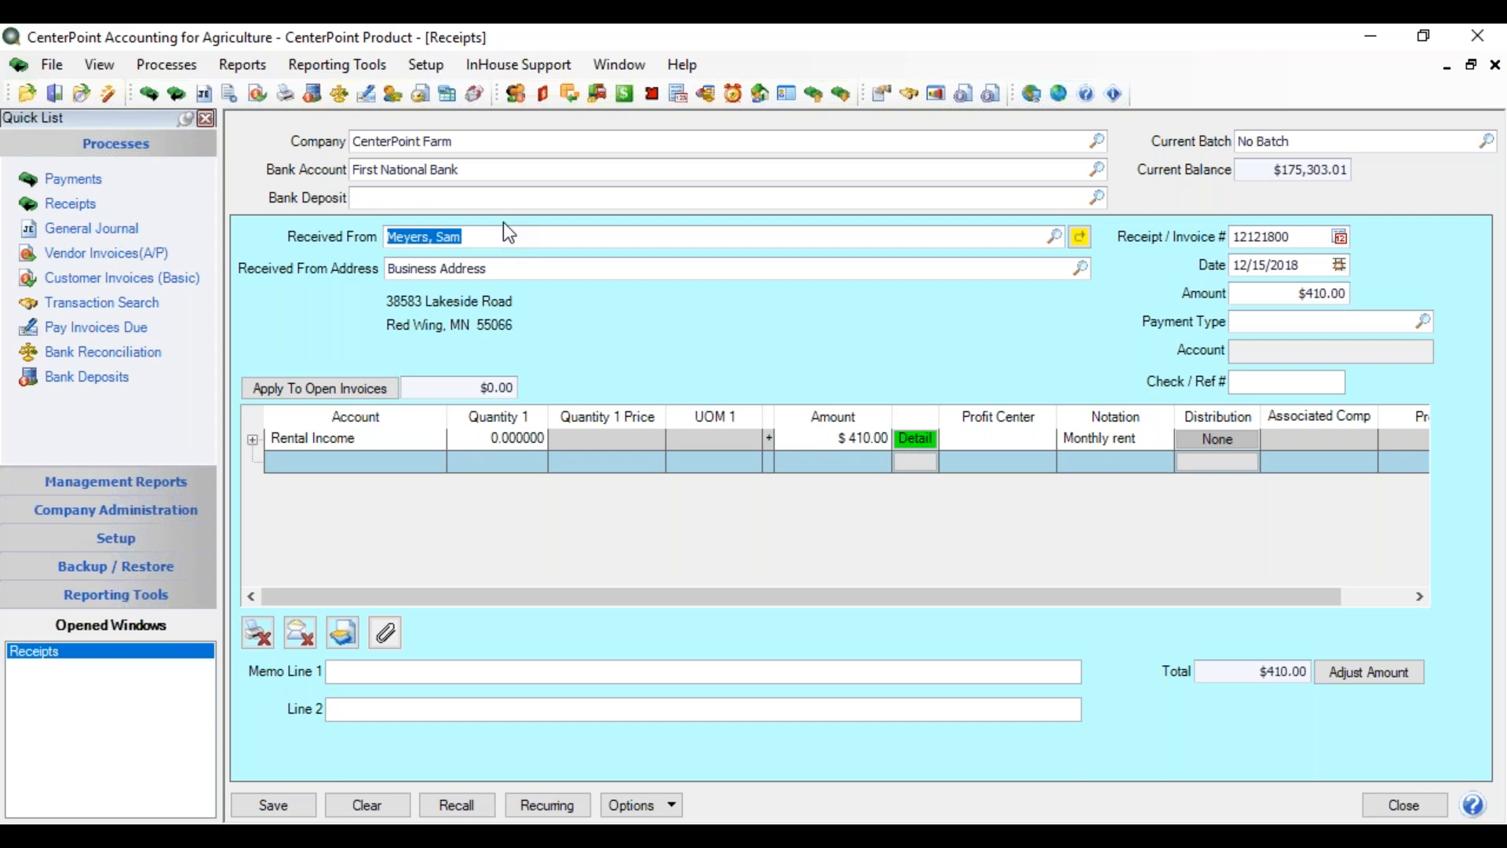
key(Tab)
key(Tab)
key(Tab)
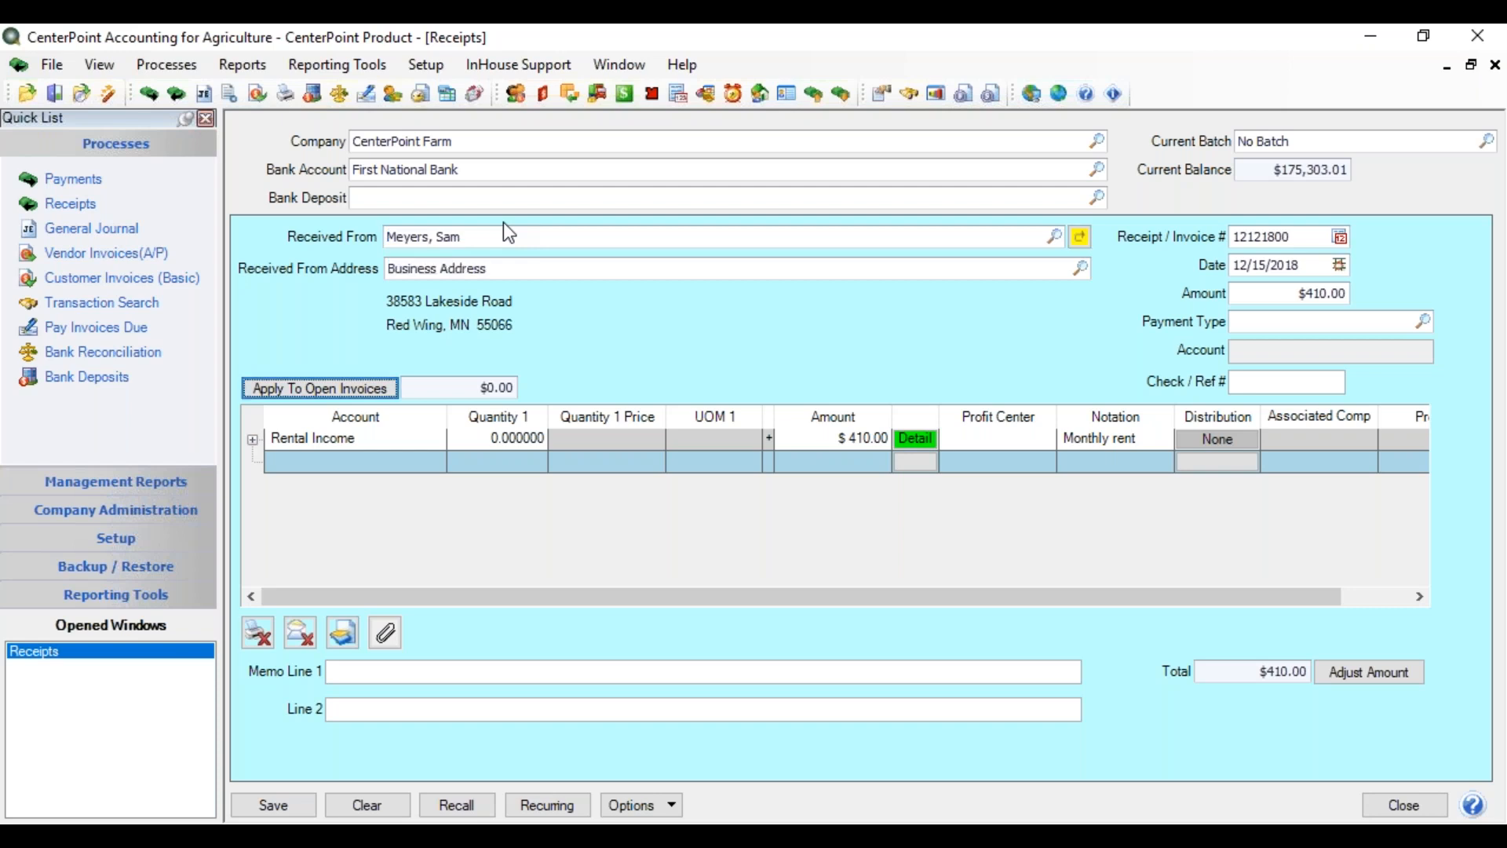
key(Tab)
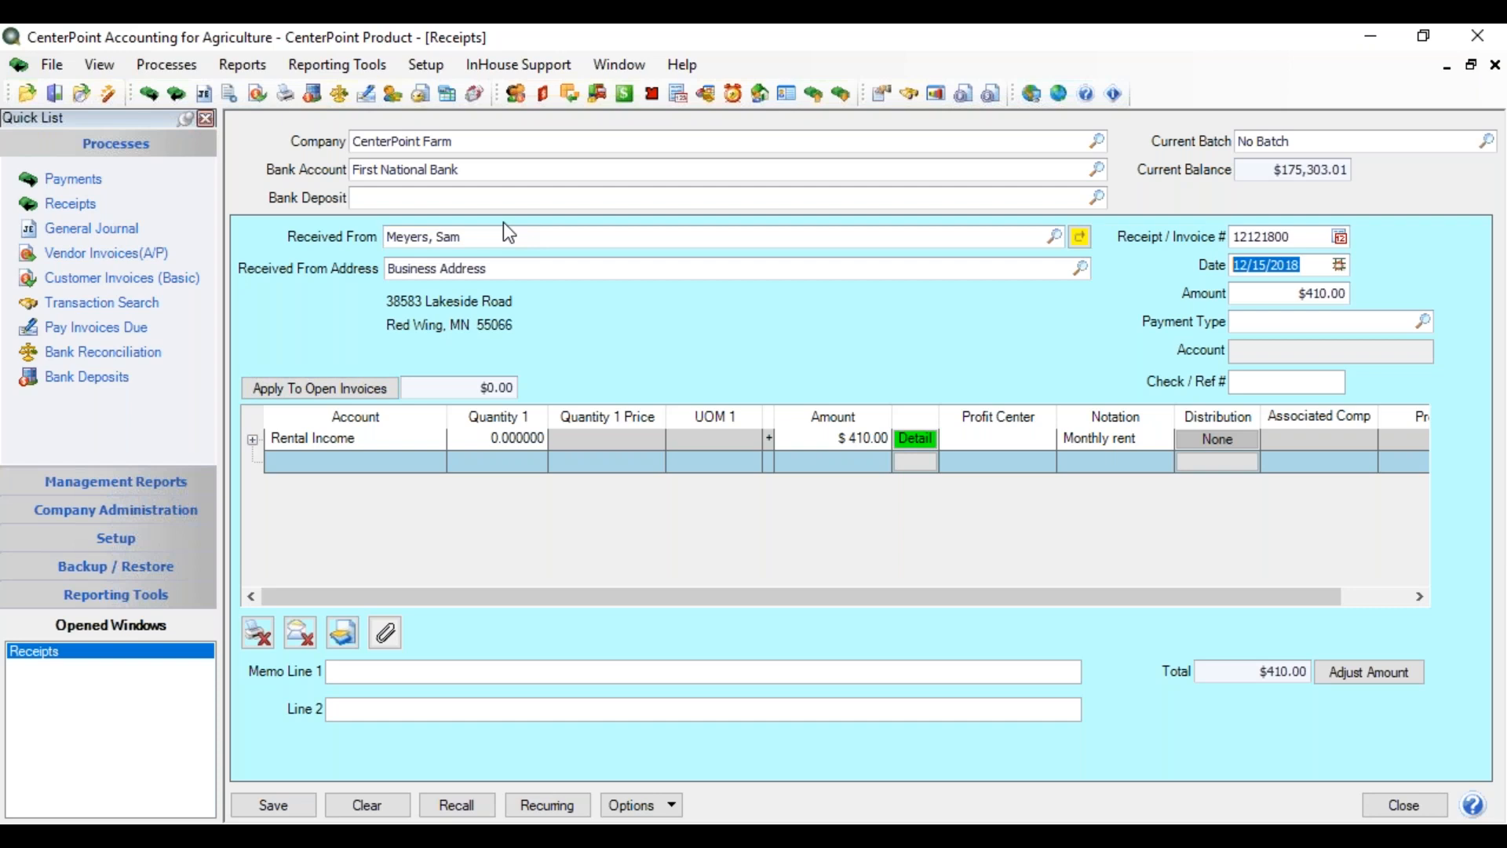
- Refresh the form and save the $410.00 Rental Income receipt
click(658, 806)
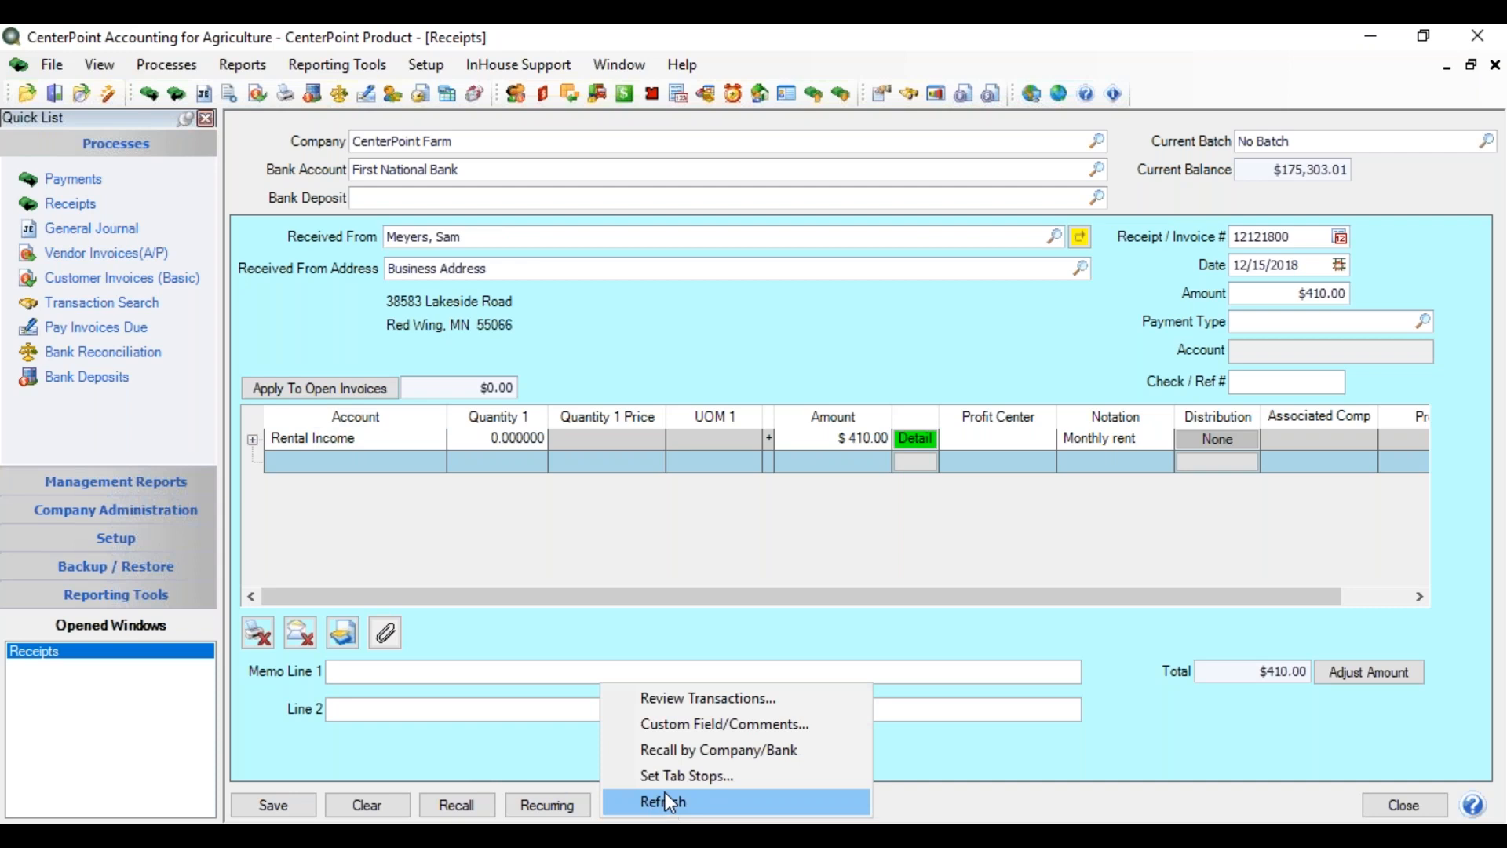
click(652, 544)
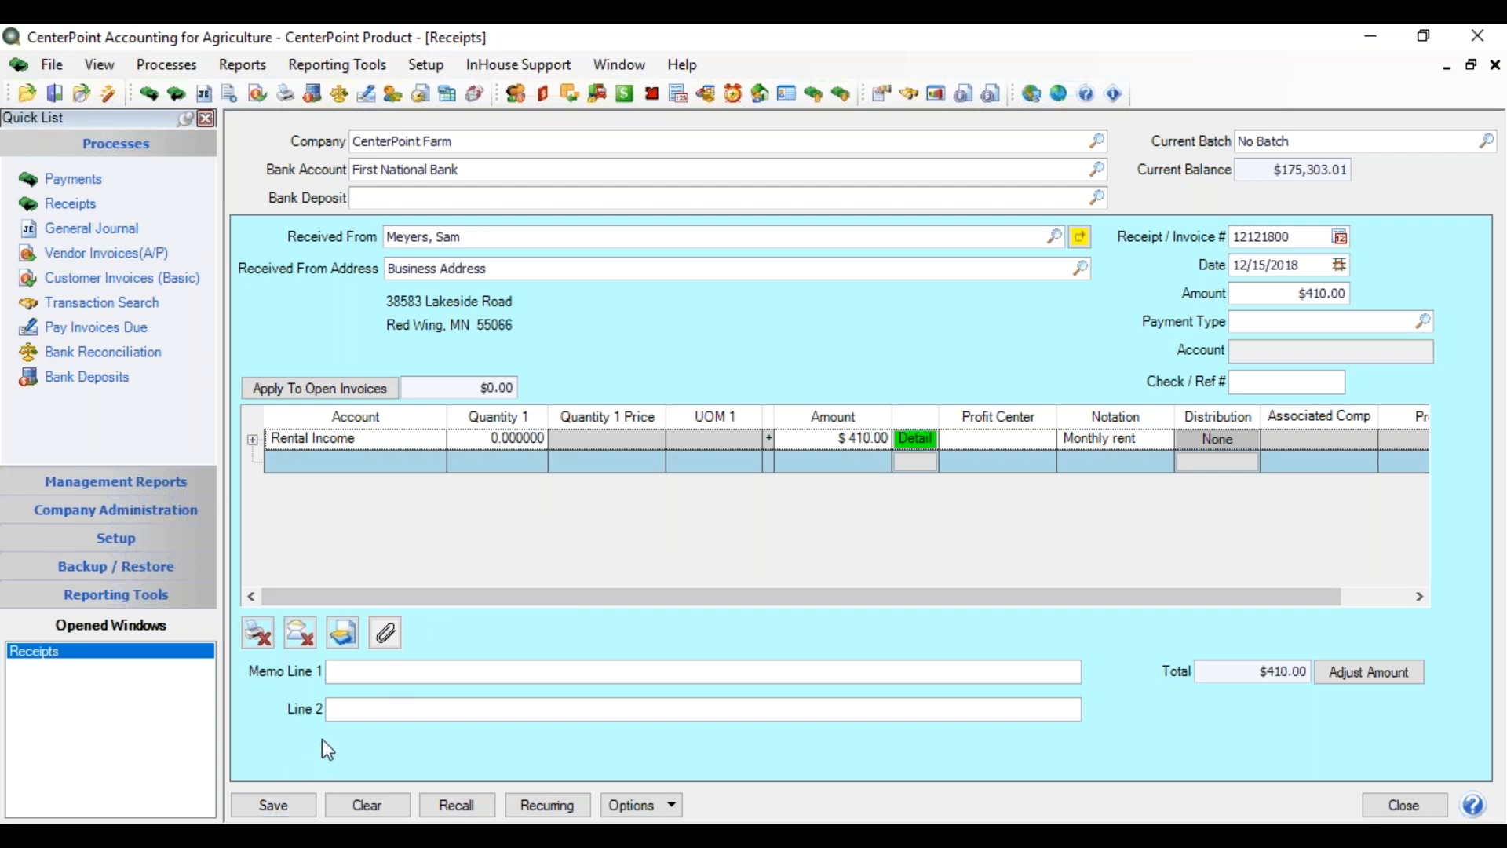
click(301, 801)
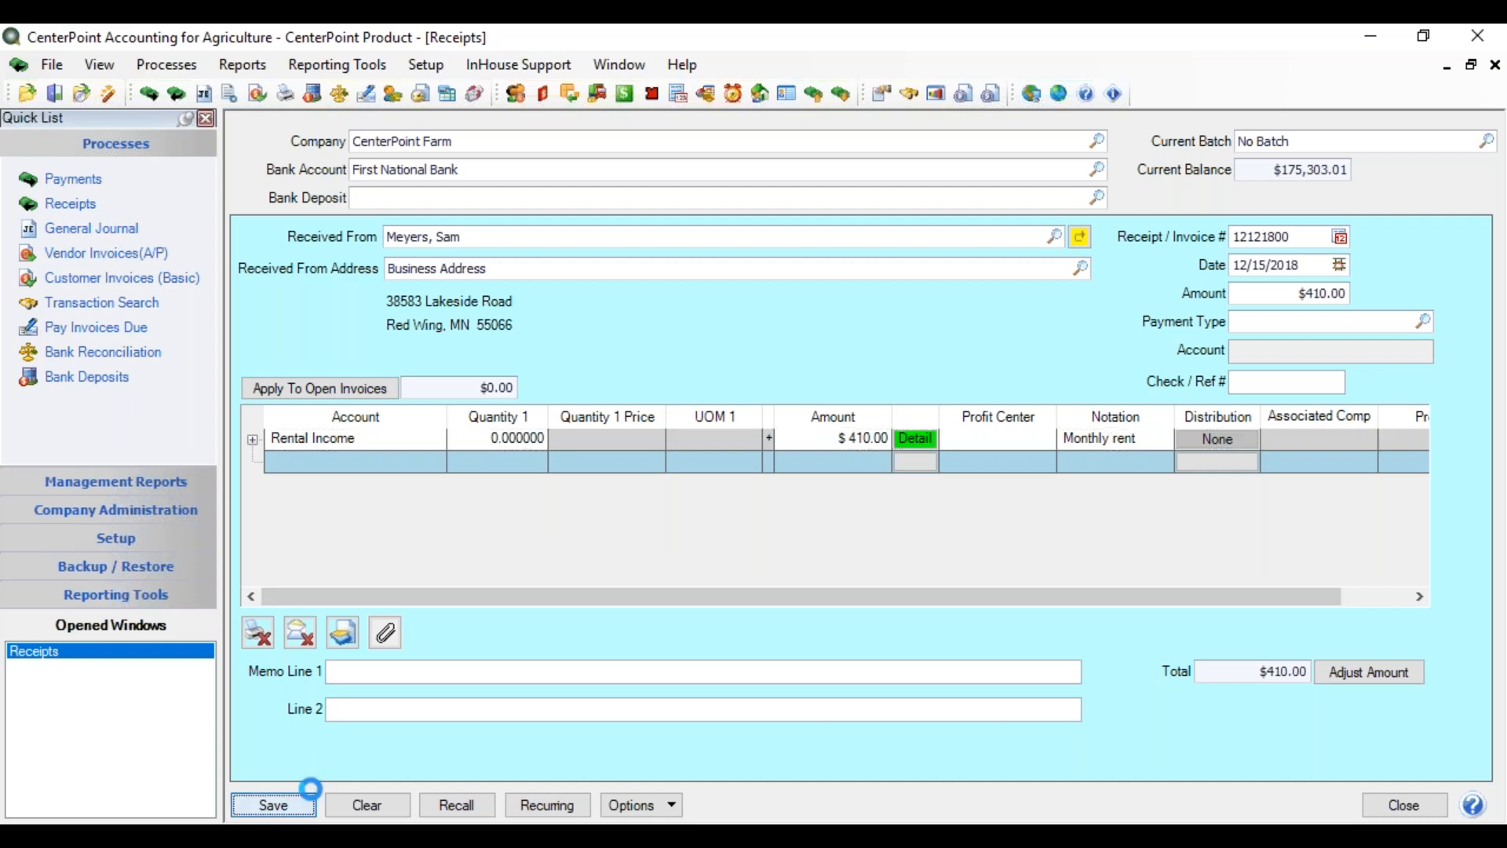